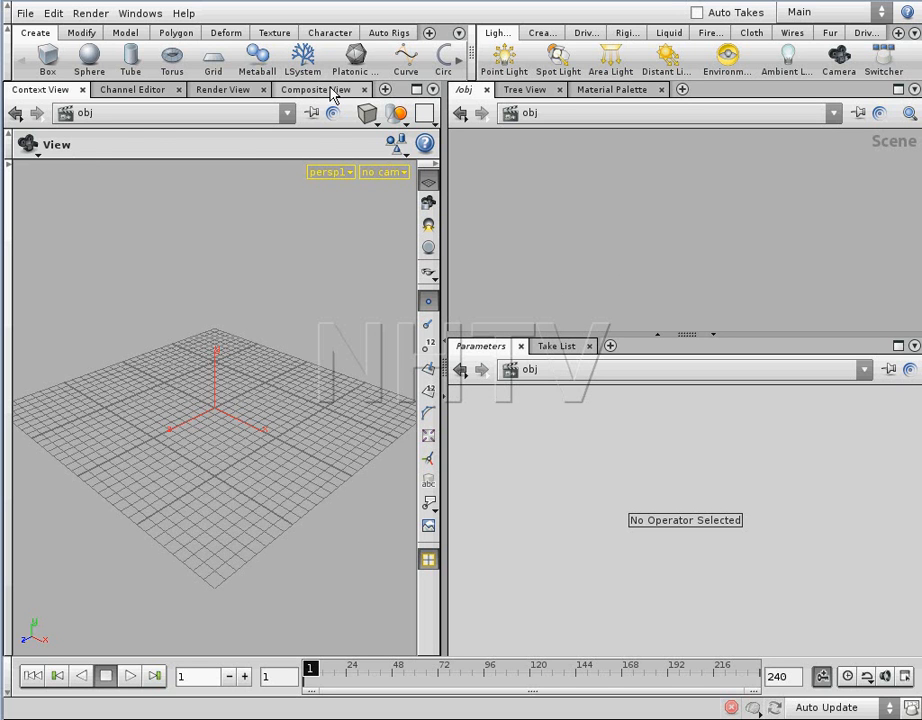
# Create an LSystem object at the origin of the scene and frame it in the viewport.
pyautogui.click(304, 60)
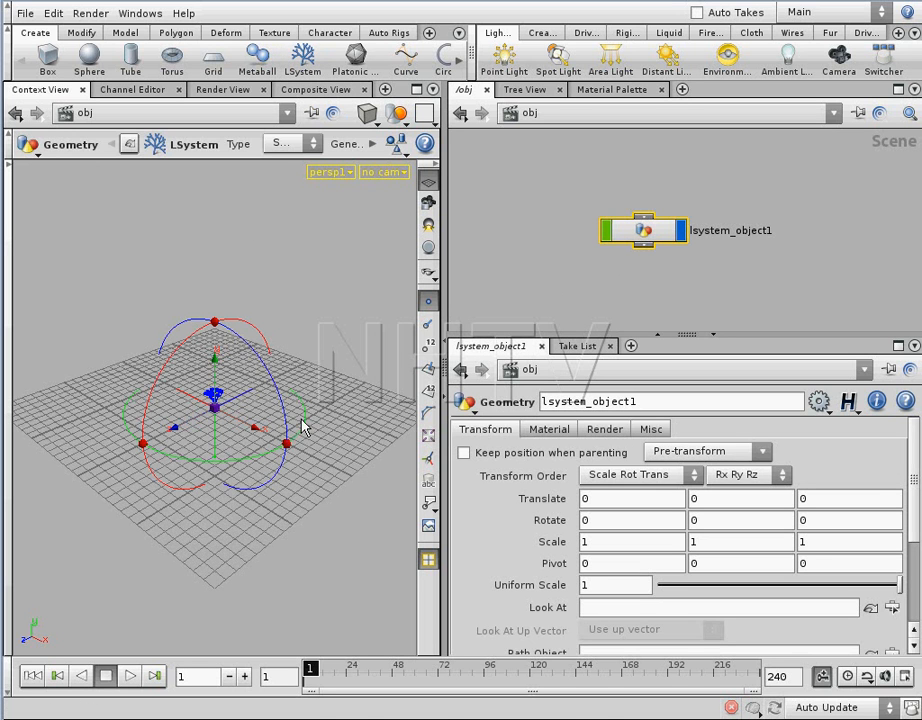
pyautogui.hotkey('space', 'g')
pyautogui.keyDown('alt'); pyautogui.moveTo(257, 392); pyautogui.dragTo(251, 358); pyautogui.keyUp('alt')
# Rename the L-system object ArabicDomes.
pyautogui.doubleClick(712, 232)
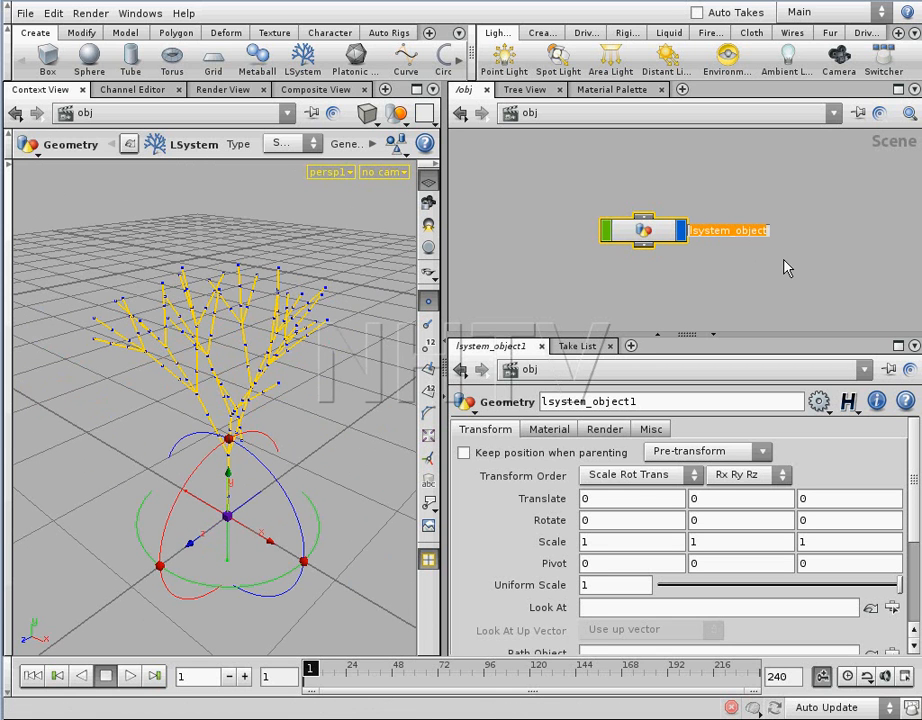
pyautogui.write('Arabic1')
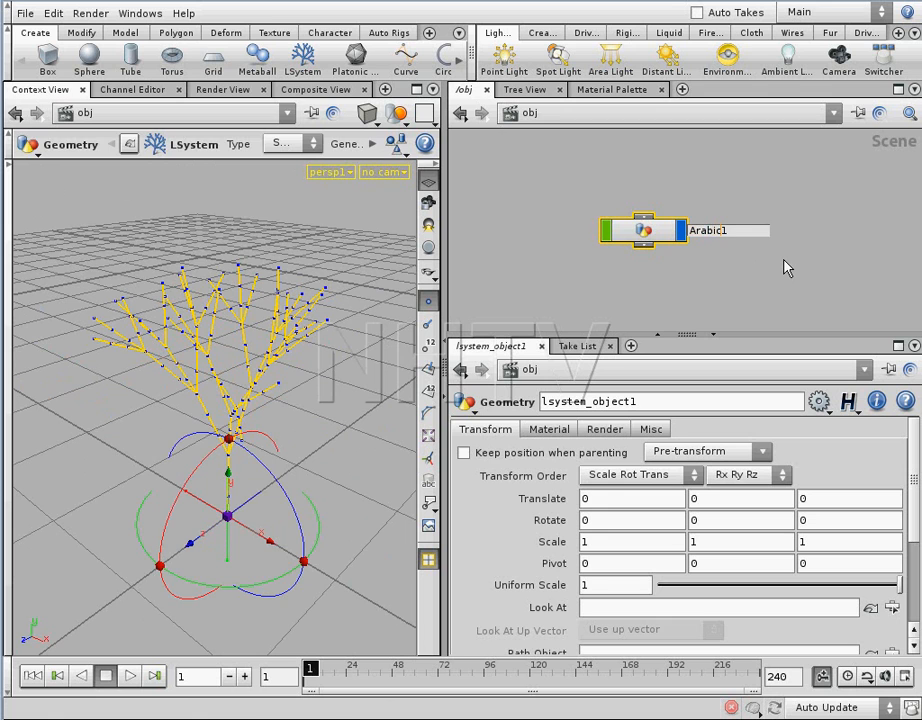
pyautogui.press('Delete')
pyautogui.write('Domes')
pyautogui.press('Return')
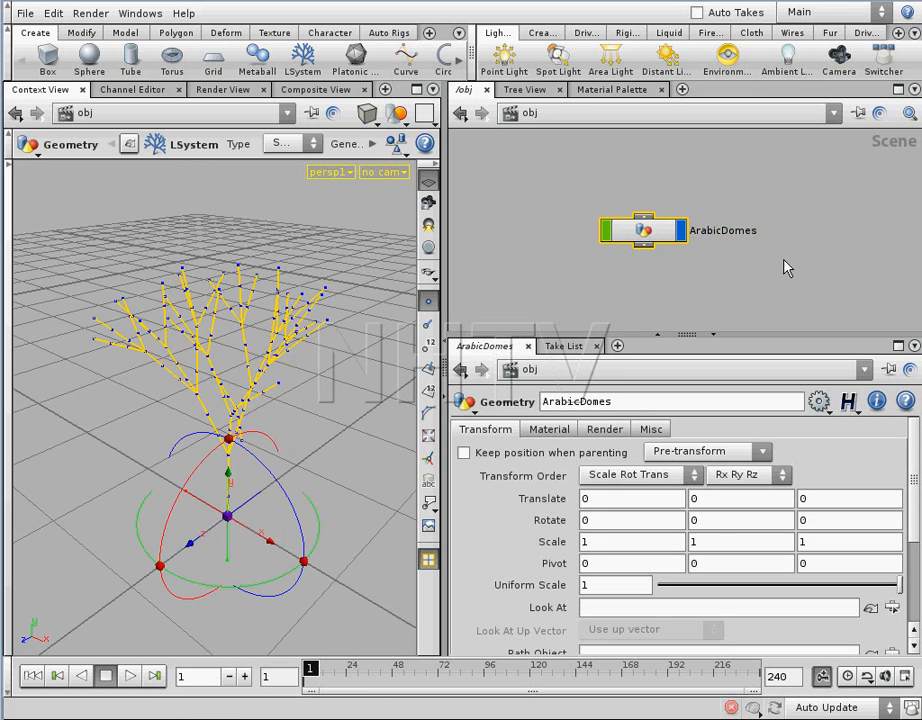
# Change the L-system object's name to ArabicShapes.
pyautogui.click(729, 232)
pyautogui.write('Shapes')
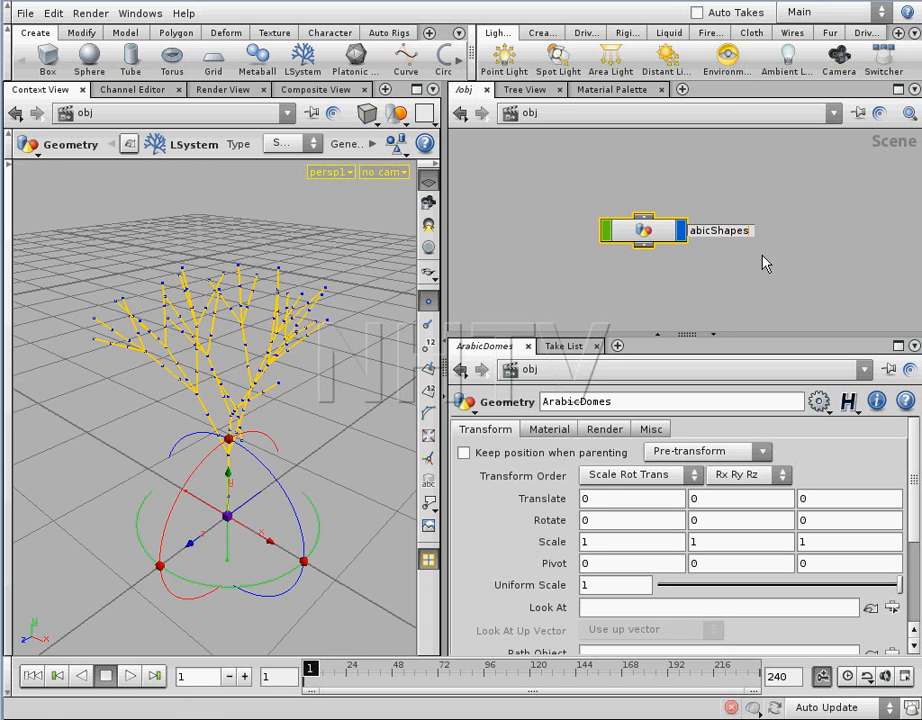
pyautogui.press('Return')
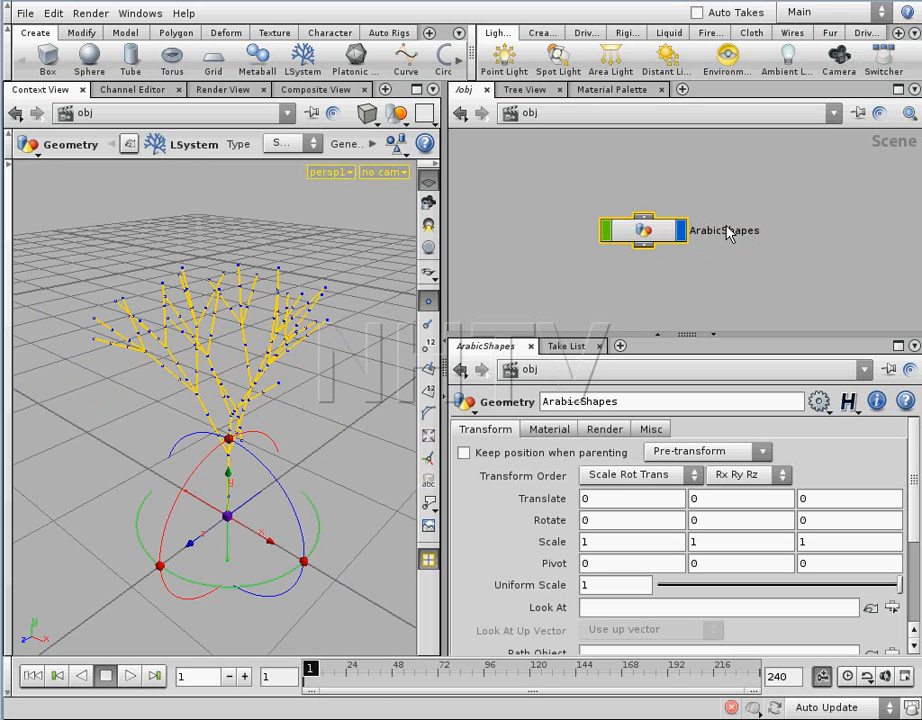
# Go inside the ArabicShapes object and clear the L-system node's default Premise, Rule 1 and Rule 2.
pyautogui.moveTo(646, 231); pyautogui.dragTo(646, 233)
pyautogui.doubleClick(656, 247)
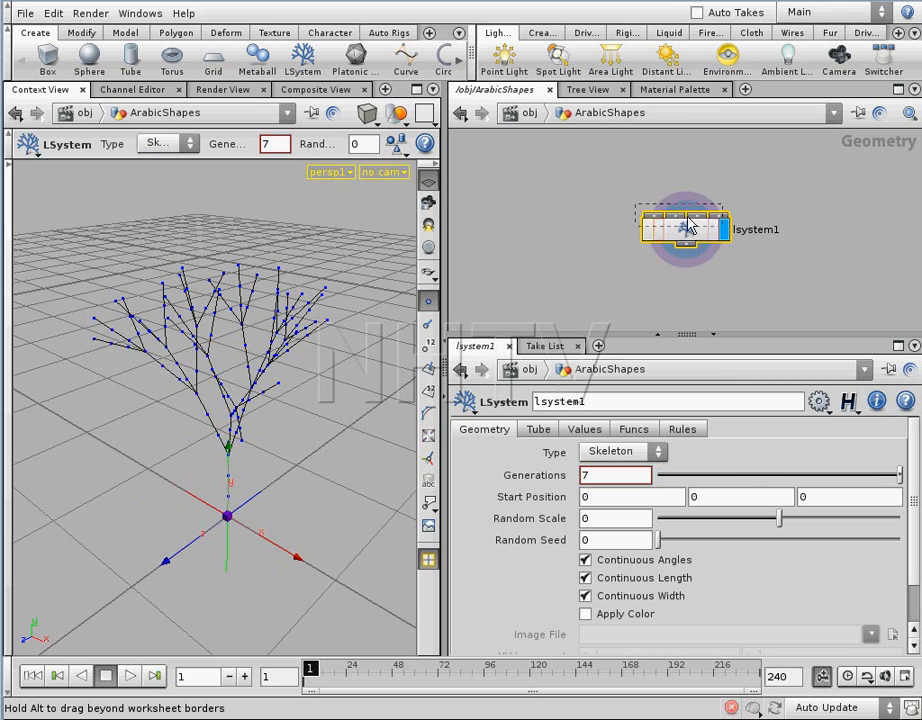
pyautogui.click(683, 430)
pyautogui.doubleClick(640, 621)
pyautogui.press('BackSpace')
pyautogui.doubleClick(700, 599)
pyautogui.press('BackSpace')
pyautogui.doubleClick(605, 577)
pyautogui.press('BackSpace')
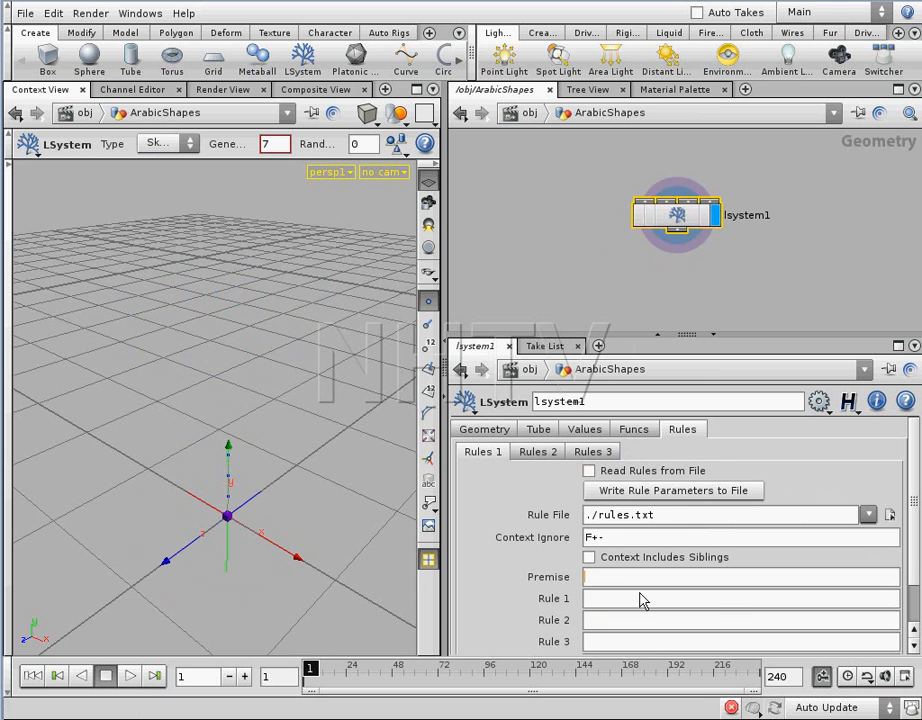
# Set the L-system's Premise to A and its Rule 1 to A=F+F-A.
pyautogui.moveTo(222, 426); pyautogui.dragTo(240, 400)
pyautogui.moveTo(672, 219); pyautogui.dragTo(668, 222)
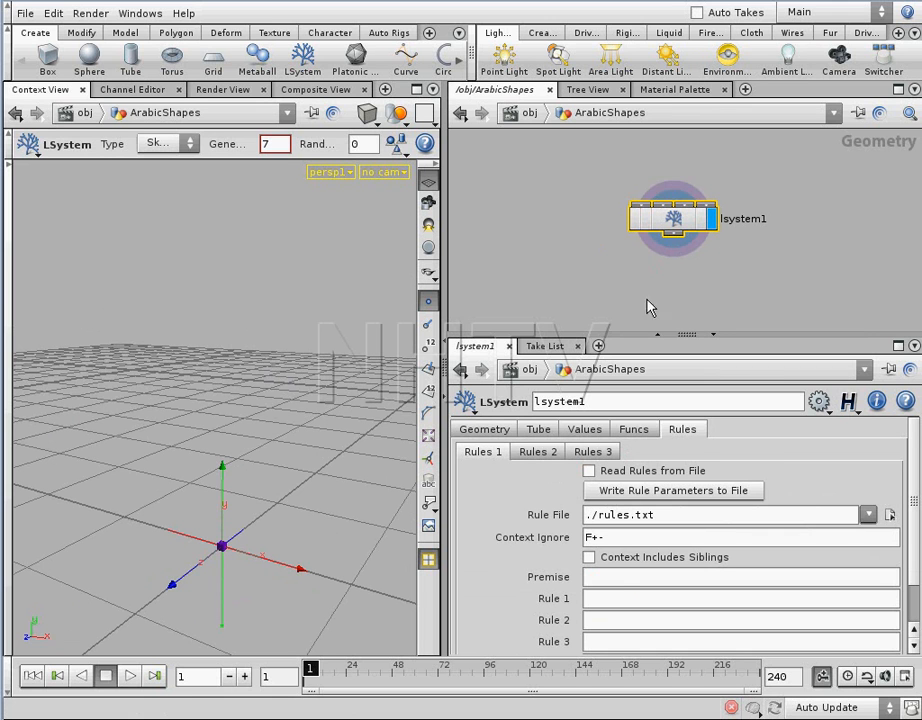
pyautogui.moveTo(240, 500); pyautogui.dragTo(202, 430)
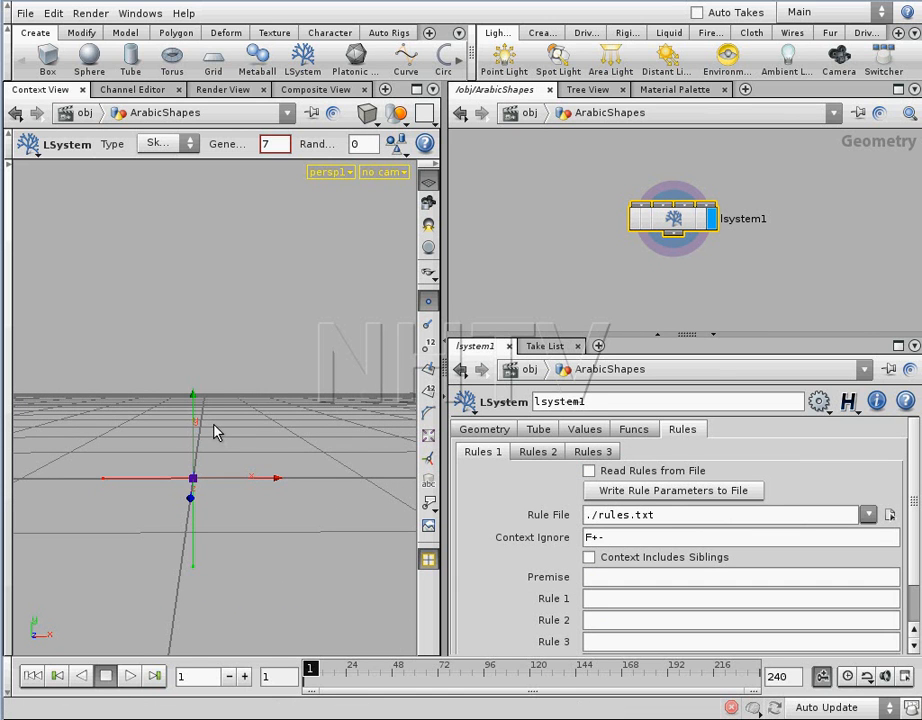
pyautogui.click(613, 580)
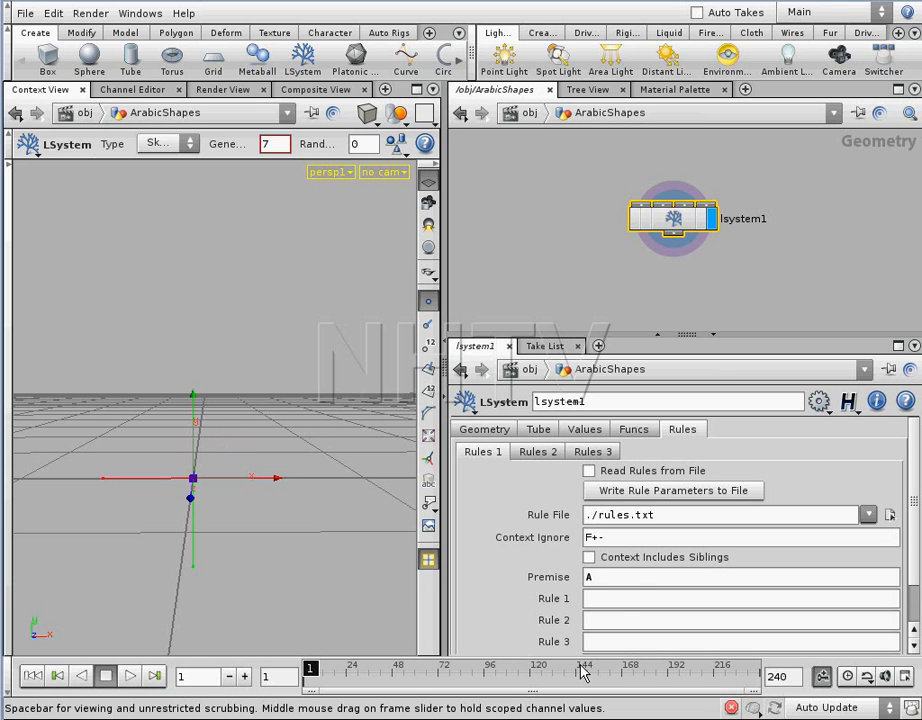
pyautogui.press('Tab')
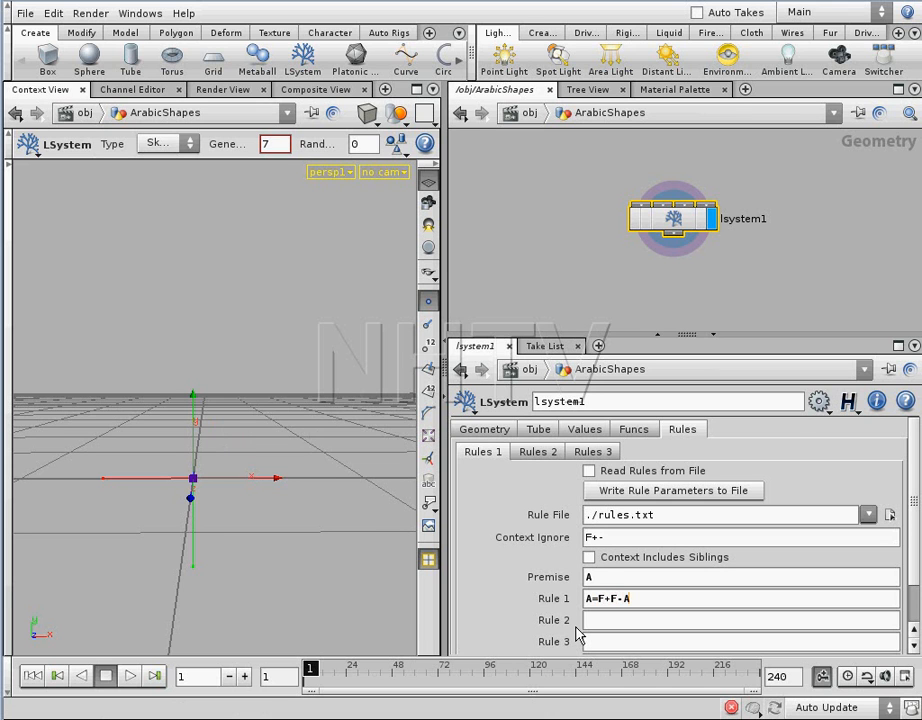
pyautogui.press('Return')
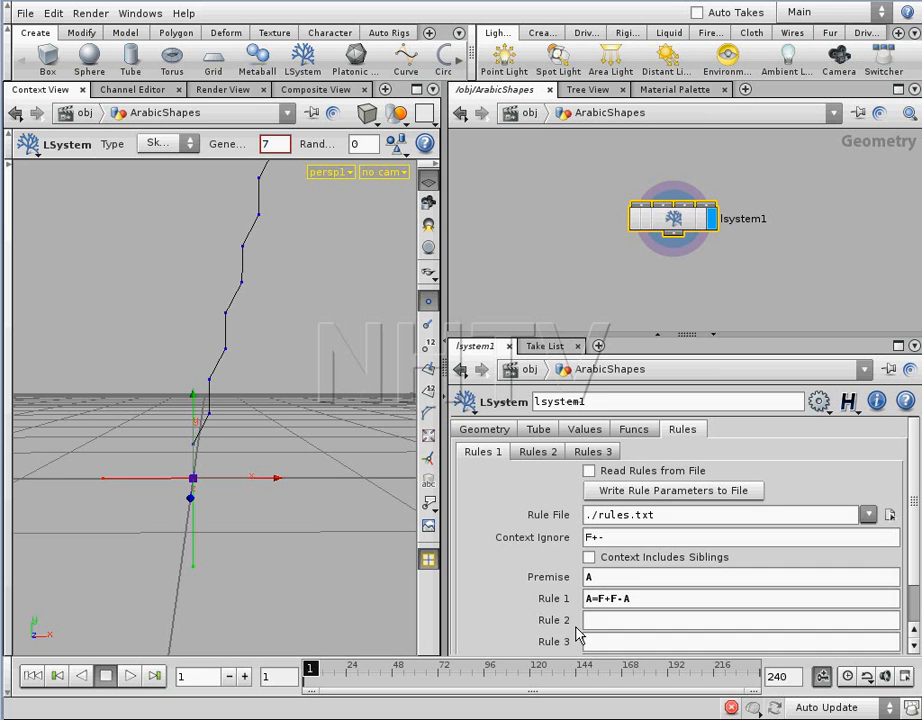
# Set the L-system's Angle value to 90.
pyautogui.press('Escape')
pyautogui.moveTo(200, 329); pyautogui.dragTo(196, 400)
pyautogui.press('Return')
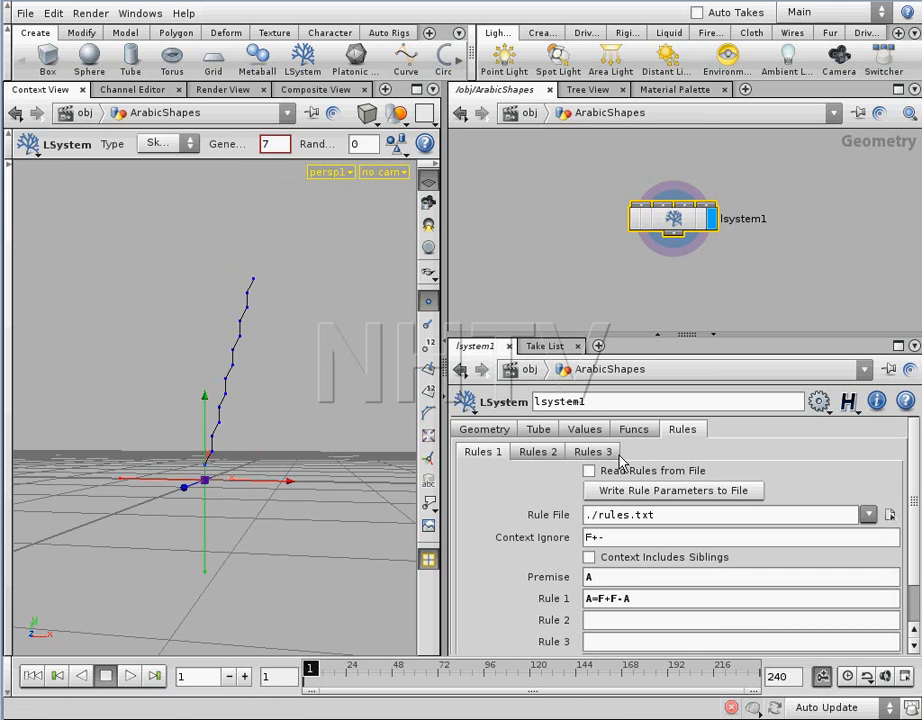
pyautogui.click(554, 437)
pyautogui.click(580, 432)
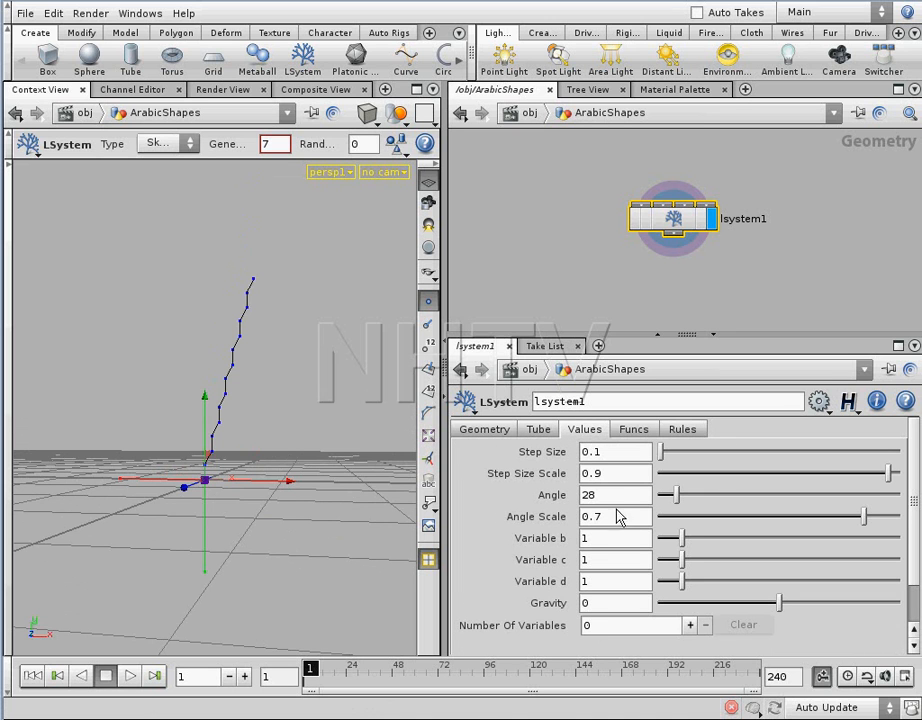
pyautogui.click(600, 496)
pyautogui.press('Return')
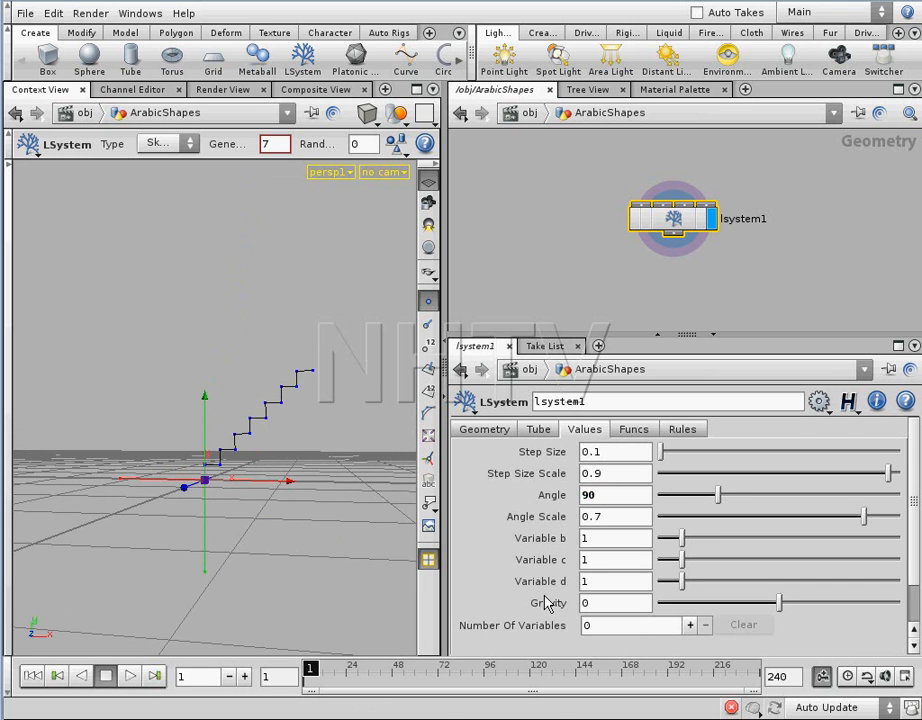
# Set the L-system's Generations to 5.
pyautogui.moveTo(216, 457); pyautogui.dragTo(215, 400)
pyautogui.click(490, 433)
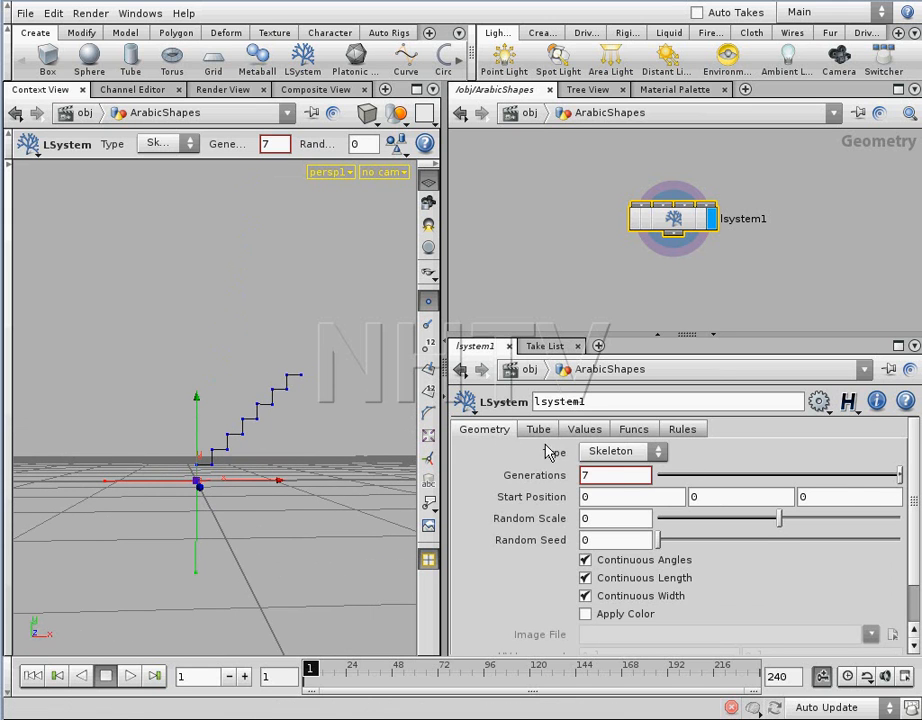
pyautogui.moveTo(895, 476)
pyautogui.mouseDown()
pyautogui.moveTo(712, 477)
pyautogui.moveTo(905, 477)
pyautogui.moveTo(689, 477)
pyautogui.moveTo(913, 478)
pyautogui.mouseUp()
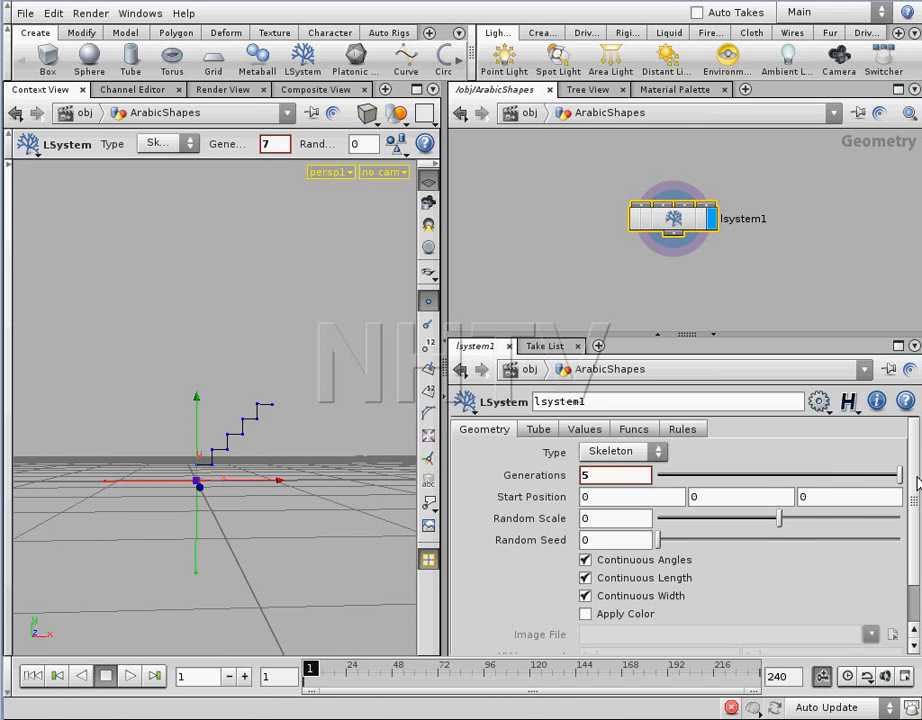
# Inspect the staircase curve from several angles and test how the Generations value can be adjusted.
pyautogui.moveTo(366, 434); pyautogui.dragTo(208, 436)
pyautogui.moveTo(208, 436); pyautogui.dragTo(359, 408, button='right')
pyautogui.moveTo(359, 408); pyautogui.dragTo(391, 438)
pyautogui.press('Return')
pyautogui.middleClick(601, 478)
pyautogui.moveTo(607, 465)
pyautogui.mouseDown(button='middle')
pyautogui.moveTo(643, 451)
pyautogui.moveTo(601, 449)
pyautogui.moveTo(648, 455)
pyautogui.moveTo(590, 447)
pyautogui.moveTo(726, 445)
pyautogui.moveTo(594, 449)
pyautogui.mouseUp(button='middle')
pyautogui.keyDown('alt'); pyautogui.moveTo(352, 448); pyautogui.dragTo(318, 446); pyautogui.keyUp('alt')
pyautogui.keyDown('alt'); pyautogui.moveTo(318, 446); pyautogui.dragTo(294, 447, button='middle'); pyautogui.keyUp('alt')
pyautogui.keyDown('alt'); pyautogui.moveTo(294, 447); pyautogui.dragTo(324, 441, button='right'); pyautogui.keyUp('alt')
pyautogui.moveTo(323, 441); pyautogui.dragTo(282, 471)
pyautogui.press('Escape')
pyautogui.moveTo(288, 418); pyautogui.dragTo(300, 470)
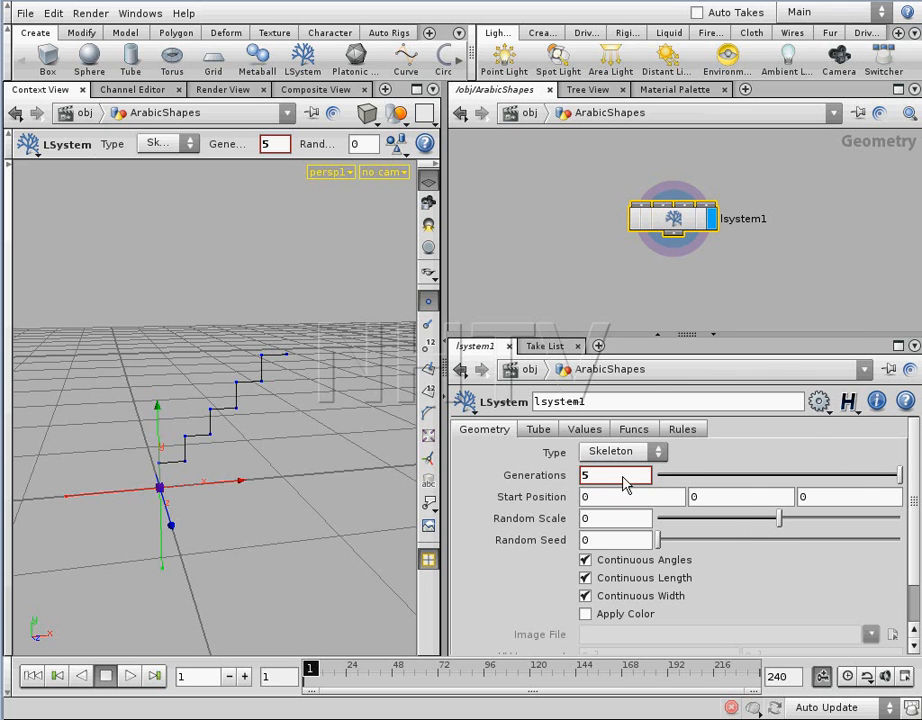
pyautogui.moveTo(899, 481); pyautogui.dragTo(918, 466)
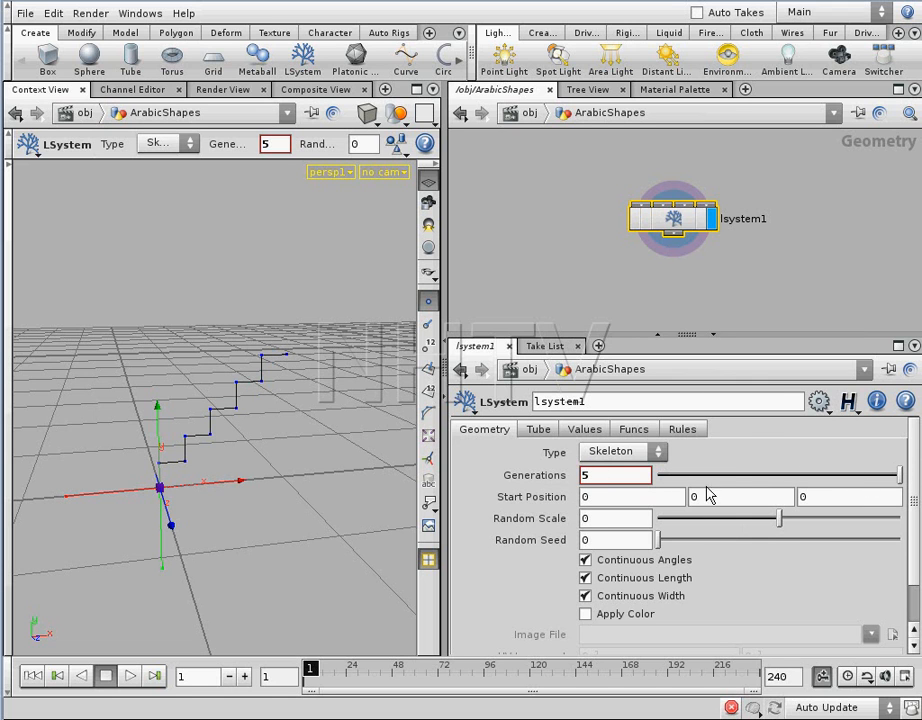
# Open the parameter interface editor for lsystem1 and collapse the Tube, Values, Funcs and Rules folders.
pyautogui.click(820, 403)
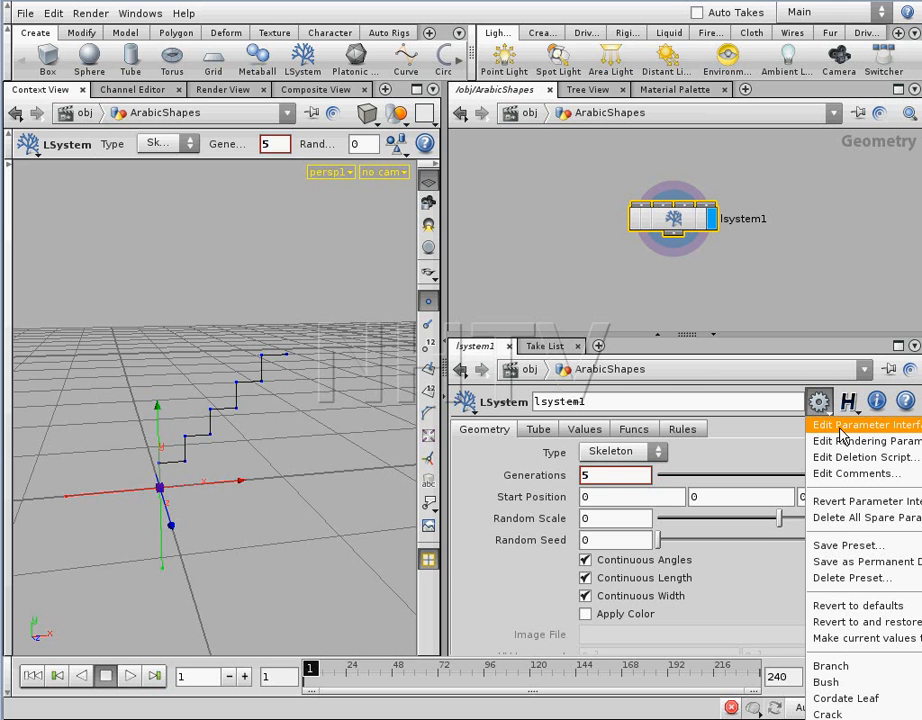
pyautogui.click(842, 436)
pyautogui.moveTo(905, 80); pyautogui.dragTo(384, 75)
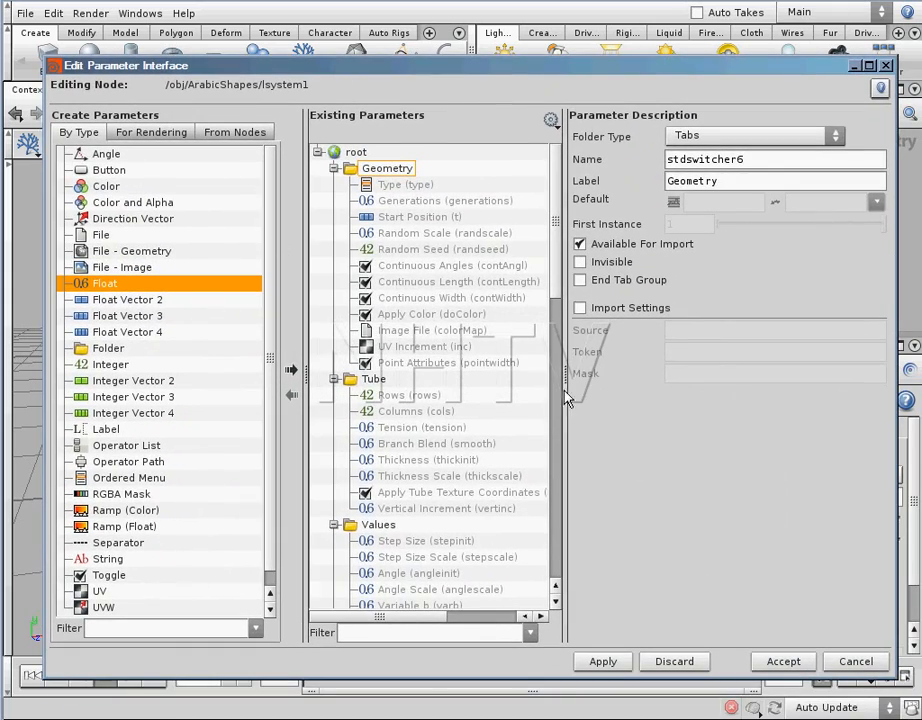
pyautogui.moveTo(552, 278); pyautogui.dragTo(545, 237)
pyautogui.click(334, 380)
pyautogui.click(334, 395)
pyautogui.click(334, 412)
pyautogui.click(334, 428)
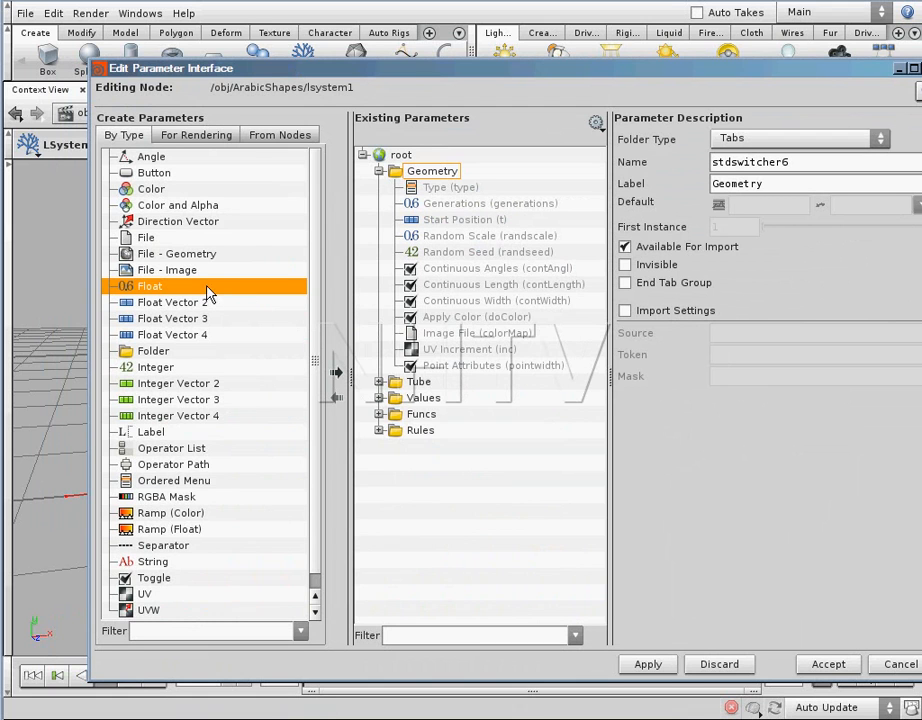
# Add an Integer parameter below Generations, named uGen and labelled "User generations".
pyautogui.moveTo(181, 368); pyautogui.dragTo(438, 220)
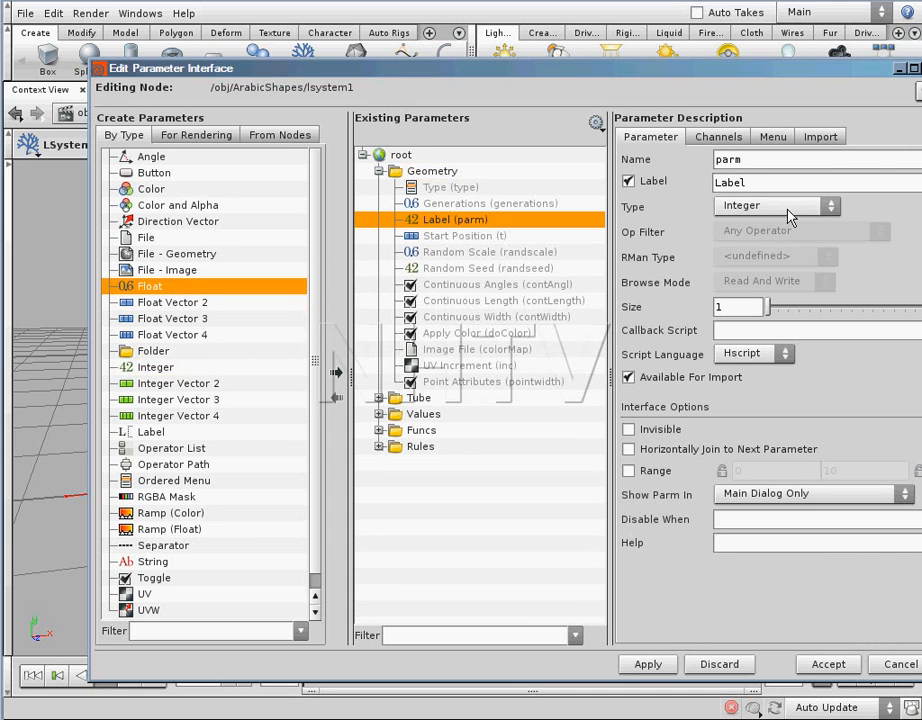
pyautogui.doubleClick(728, 160)
pyautogui.write('uGen')
pyautogui.click(760, 185)
pyautogui.moveTo(755, 186); pyautogui.dragTo(672, 306)
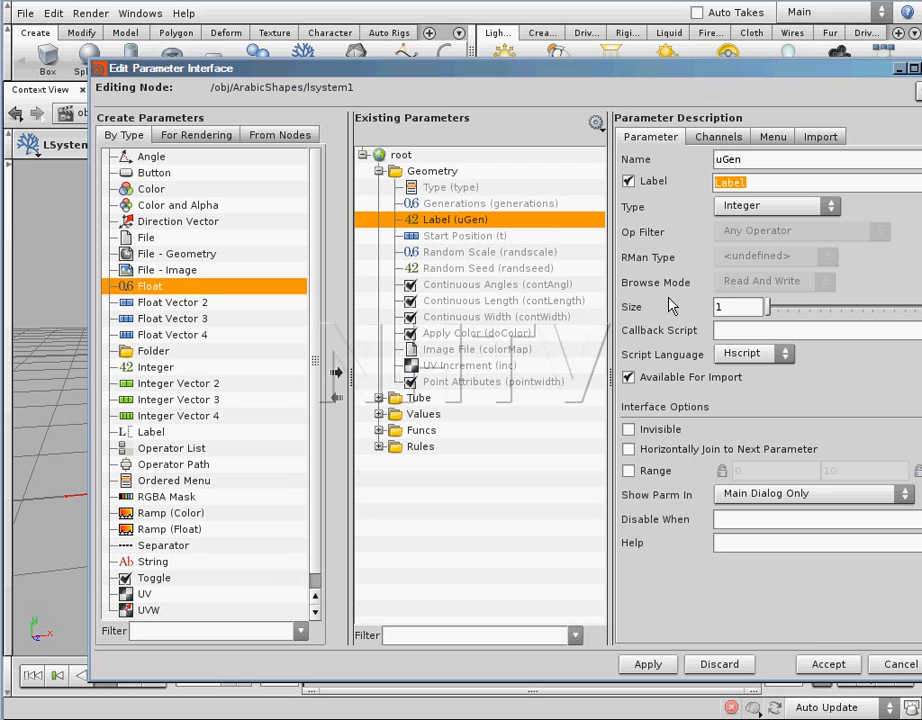
pyautogui.write('User generations')
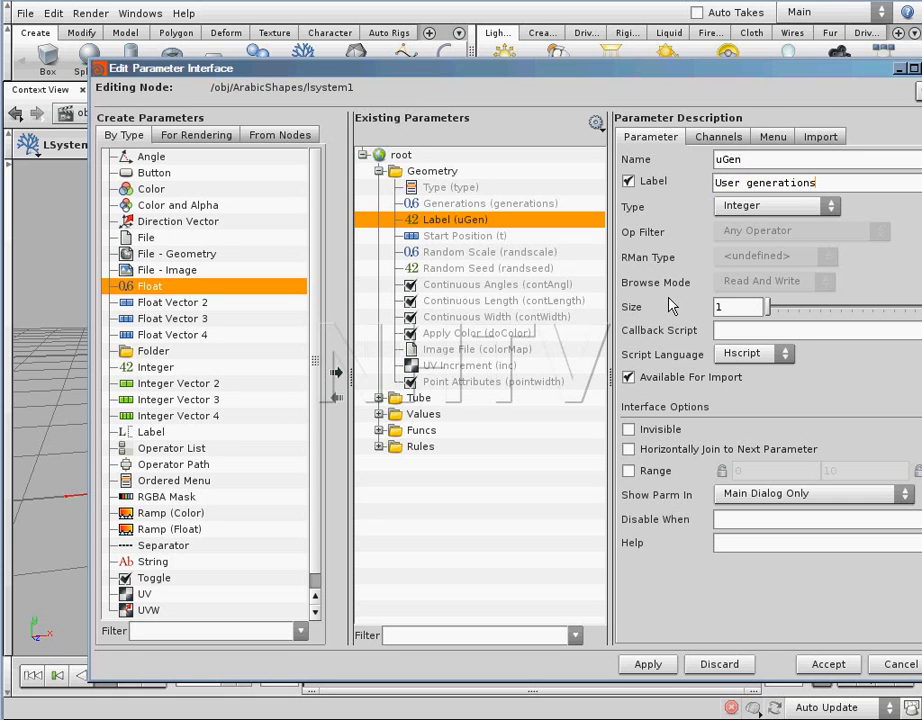
pyautogui.doubleClick(395, 220)
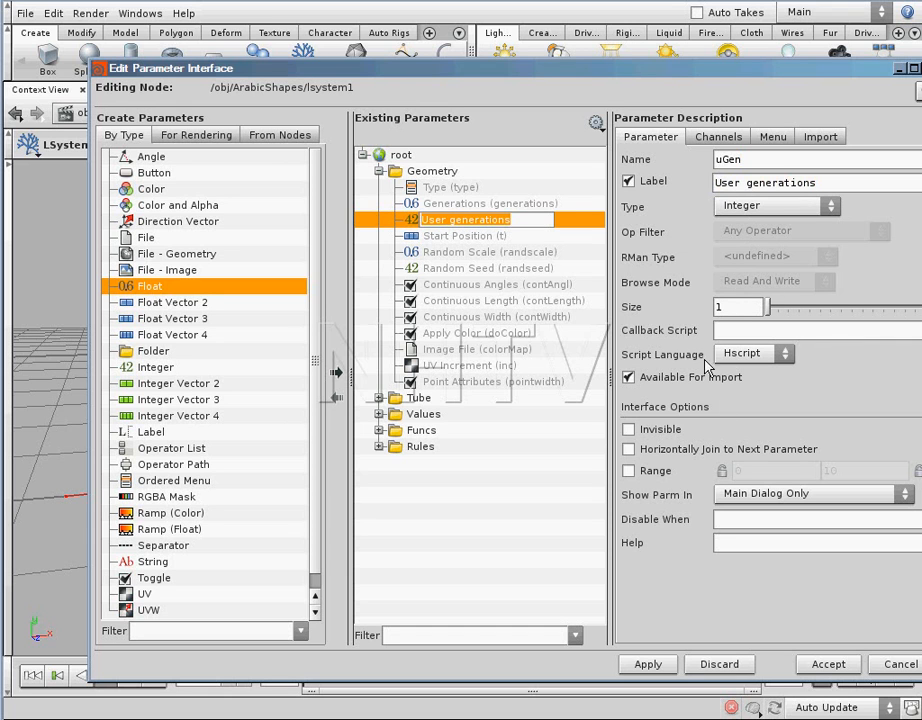
# Enable a range of 0 to 100 for the User generations parameter and accept the interface changes.
pyautogui.click(629, 471)
pyautogui.doubleClick(831, 471)
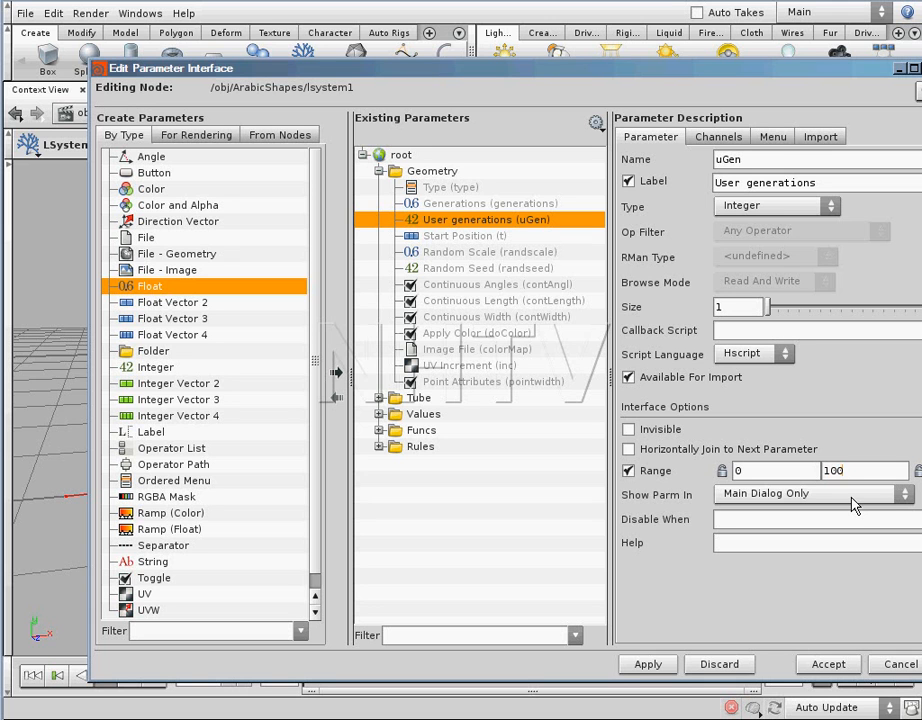
pyautogui.click(824, 664)
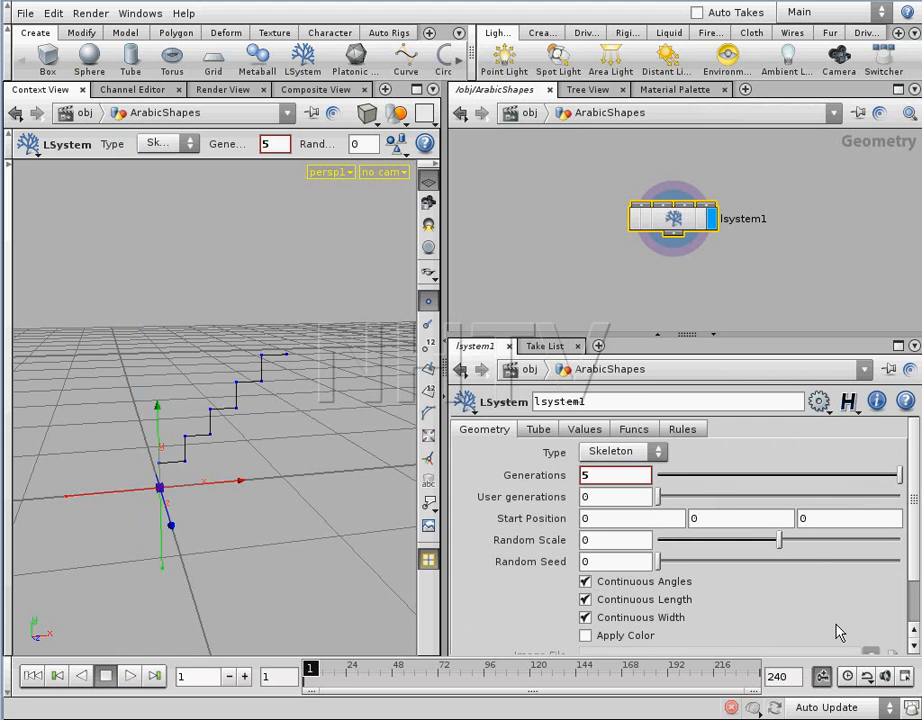
# Link Generations to the User generations parameter with a relative channel reference.
pyautogui.moveTo(660, 496)
pyautogui.mouseDown()
pyautogui.moveTo(893, 499)
pyautogui.moveTo(659, 500)
pyautogui.mouseUp()
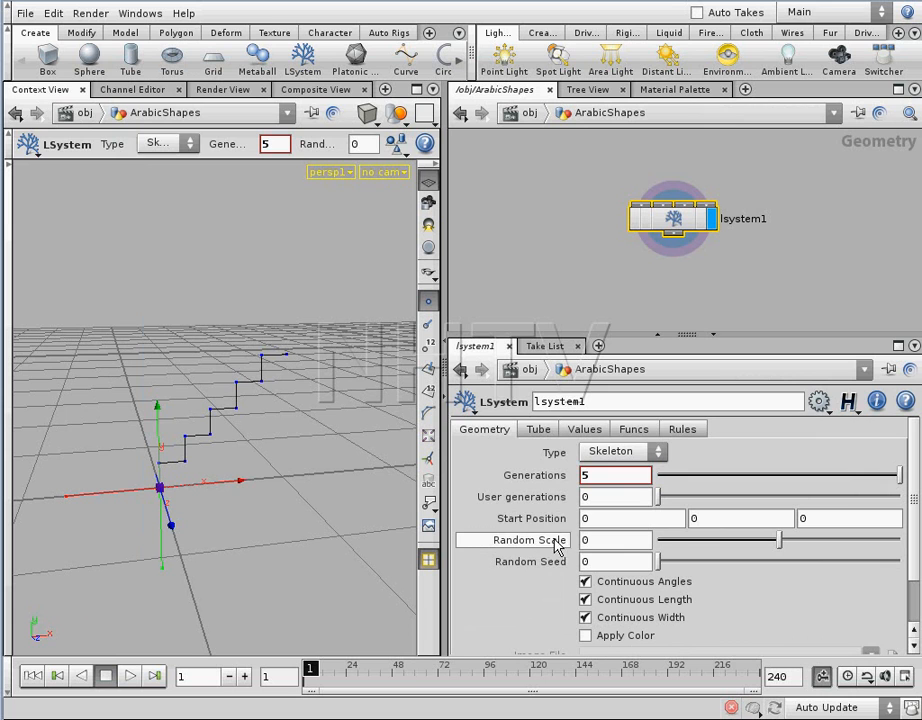
pyautogui.click(598, 499)
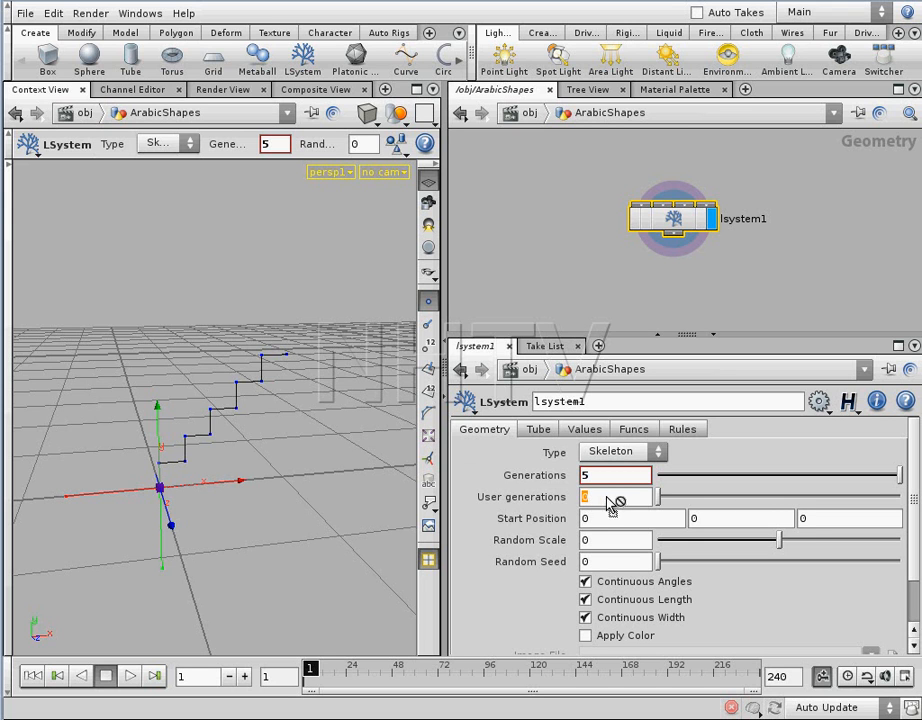
pyautogui.moveTo(626, 488); pyautogui.dragTo(600, 477)
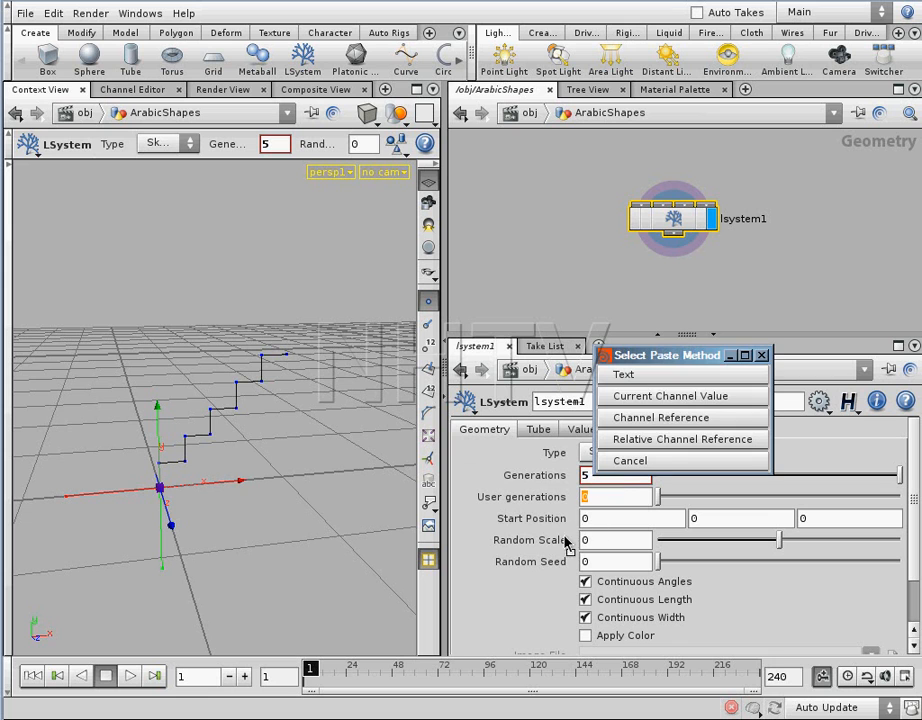
pyautogui.click(695, 441)
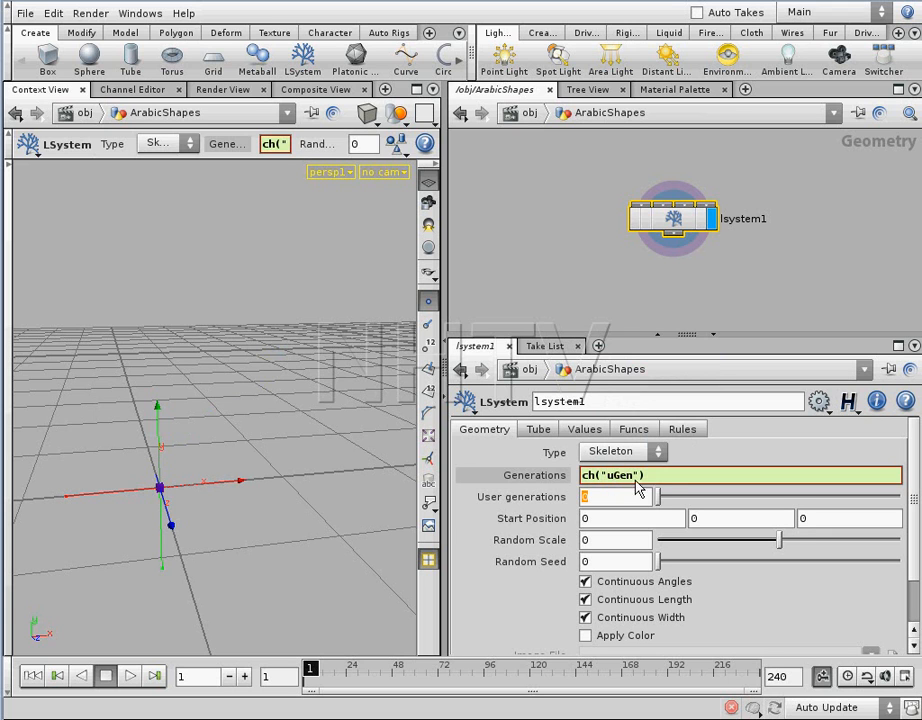
# Try several User generations values on the staircase curve and leave the parameter at 8.
pyautogui.moveTo(660, 503); pyautogui.dragTo(681, 502)
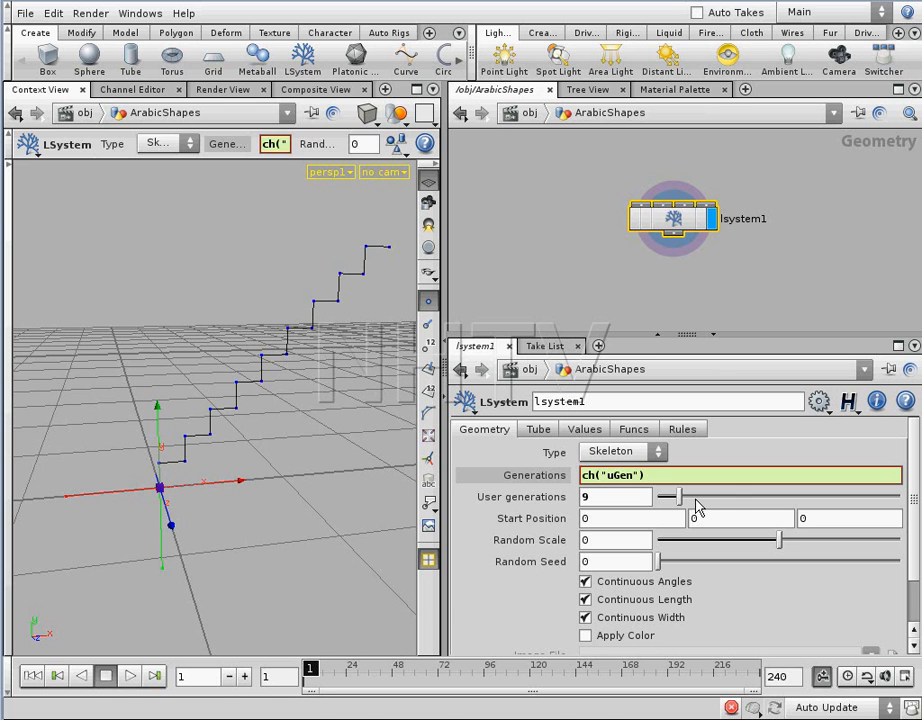
pyautogui.press('Escape')
pyautogui.moveTo(274, 401); pyautogui.dragTo(300, 440)
pyautogui.moveTo(679, 496); pyautogui.dragTo(640, 500)
pyautogui.press('Escape')
pyautogui.moveTo(270, 430); pyautogui.dragTo(222, 442)
pyautogui.press('Return')
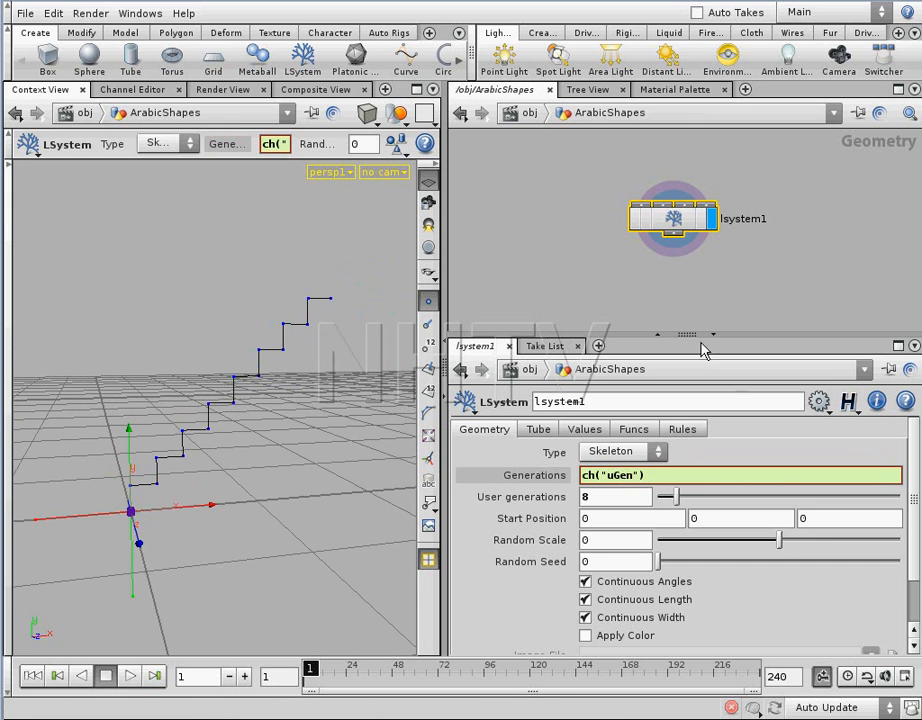
# Change the symbol replaced by Rule 1 to B, making the rule B=F+F-A.
pyautogui.moveTo(691, 232); pyautogui.dragTo(679, 205)
pyautogui.press('Escape')
pyautogui.moveTo(217, 426); pyautogui.dragTo(179, 487)
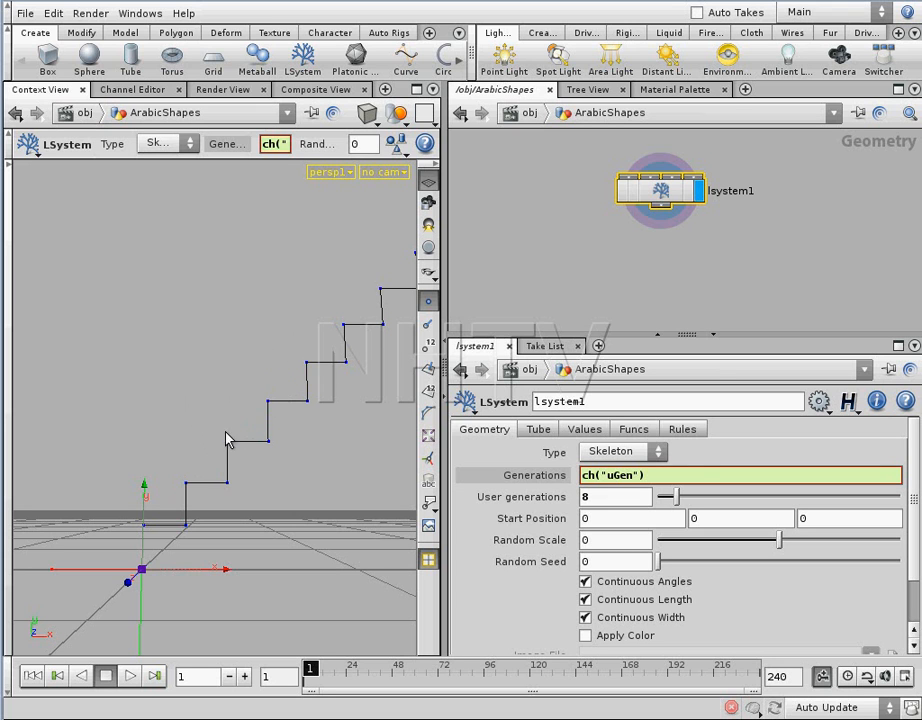
pyautogui.click(682, 429)
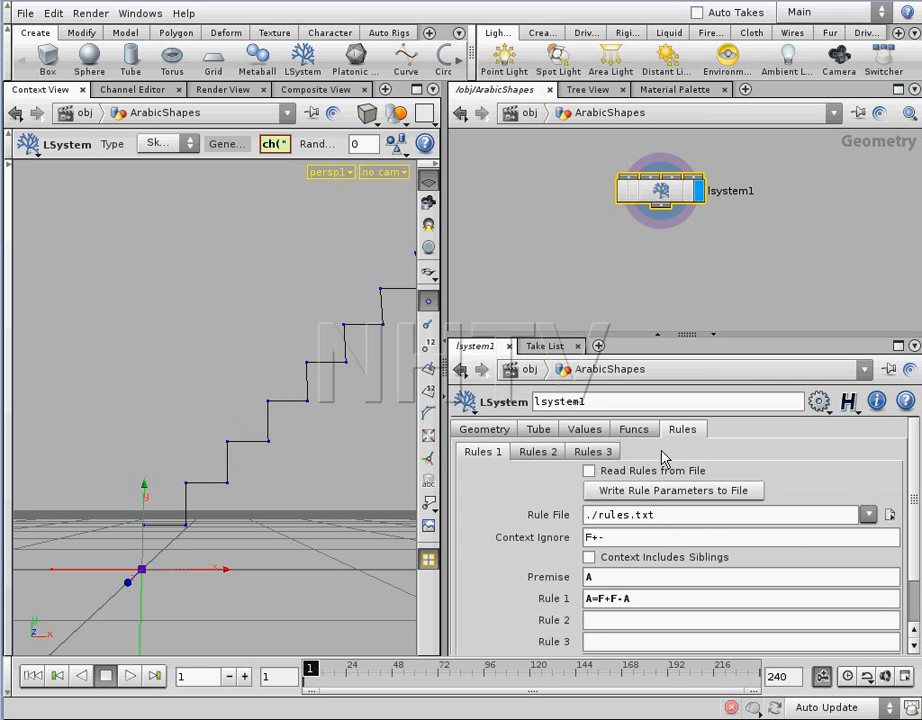
pyautogui.moveTo(913, 549); pyautogui.dragTo(919, 590)
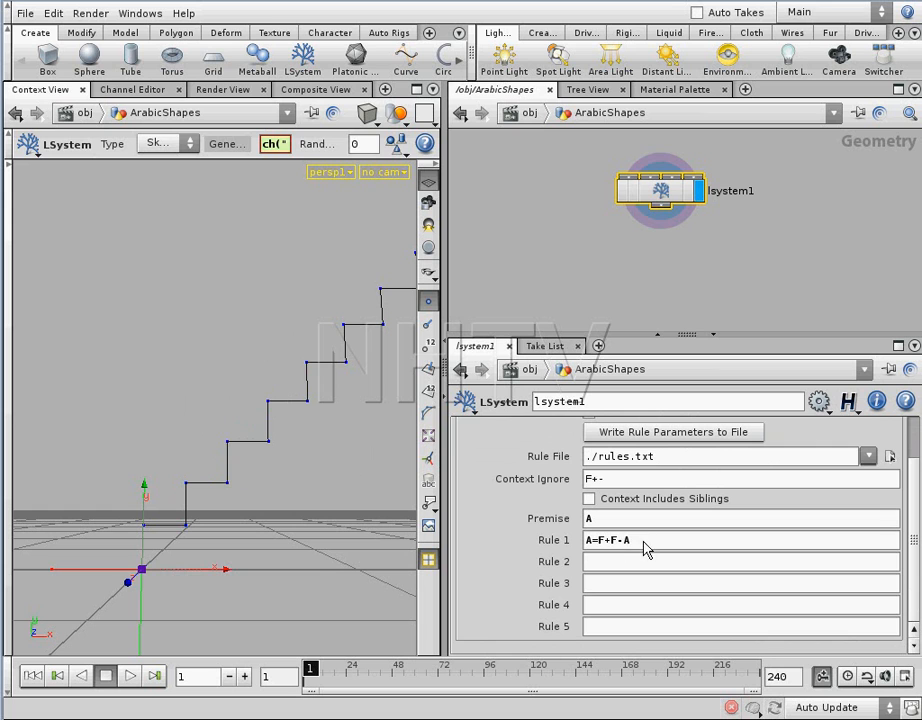
pyautogui.doubleClick(587, 549)
pyautogui.press('Return')
# Enter a curved arc as Rule 2, written as A=F followed by six +(15)F segments.
pyautogui.click(636, 569)
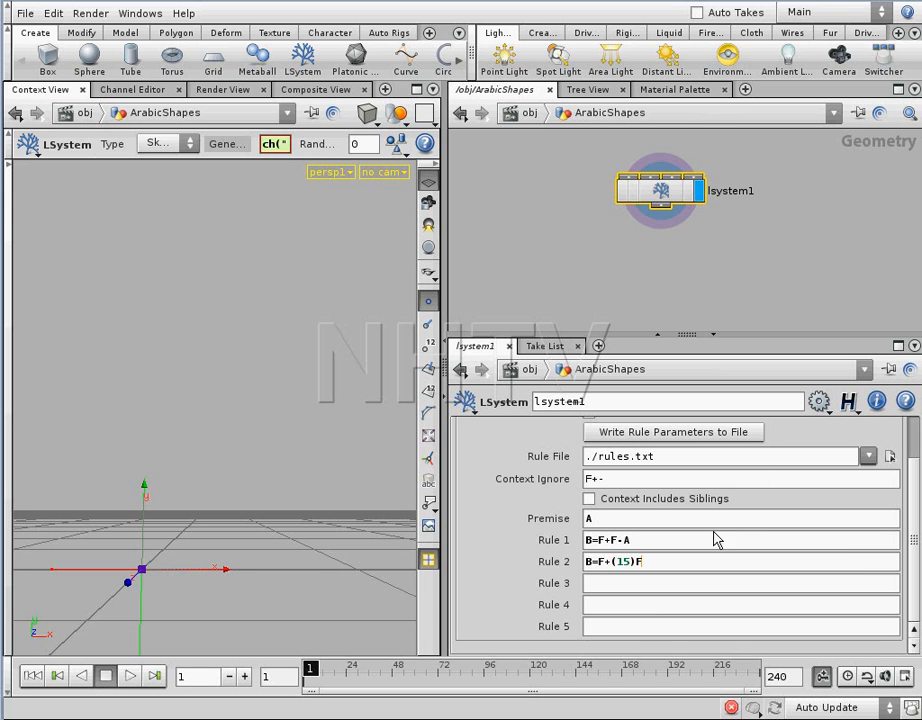
pyautogui.moveTo(606, 568); pyautogui.dragTo(675, 582)
pyautogui.hotkey('ctrl', 'c')
pyautogui.press('End')
pyautogui.hotkey('ctrl', 'v')
pyautogui.hotkey('ctrl', 'v')
pyautogui.hotkey('ctrl', 'v')
pyautogui.hotkey('ctrl', 'v')
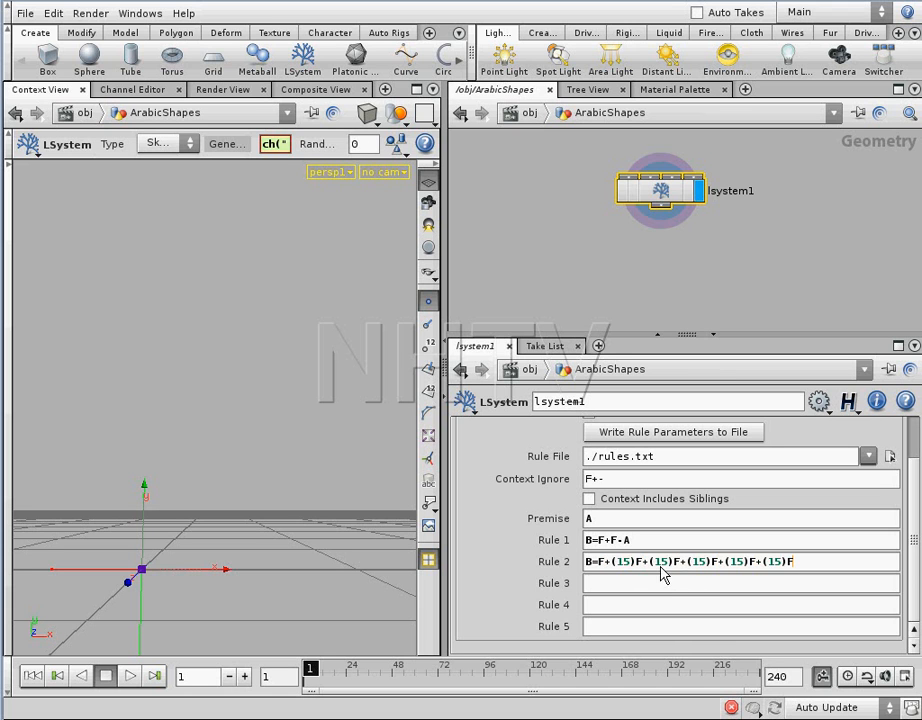
pyautogui.hotkey('ctrl', 'v')
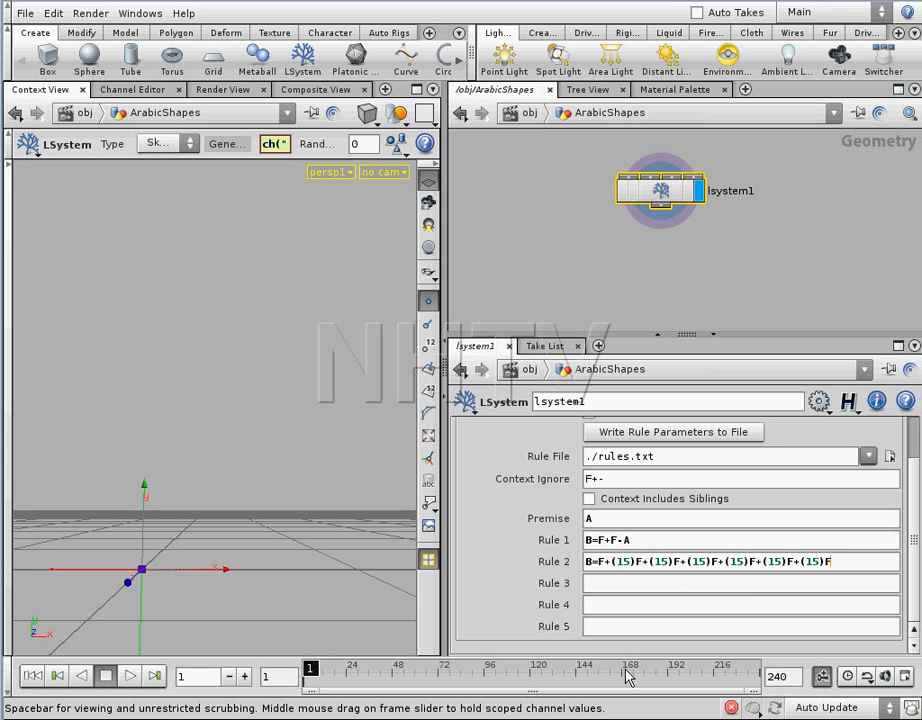
pyautogui.press('Return')
pyautogui.press('Return')
pyautogui.moveTo(257, 430)
pyautogui.keyDown('alt'); pyautogui.mouseDown()
pyautogui.moveTo(250, 435)
pyautogui.moveTo(294, 436)
pyautogui.moveTo(222, 457)
pyautogui.moveTo(274, 473)
pyautogui.moveTo(230, 463)
pyautogui.moveTo(260, 453)
pyautogui.mouseUp(); pyautogui.keyUp('alt')
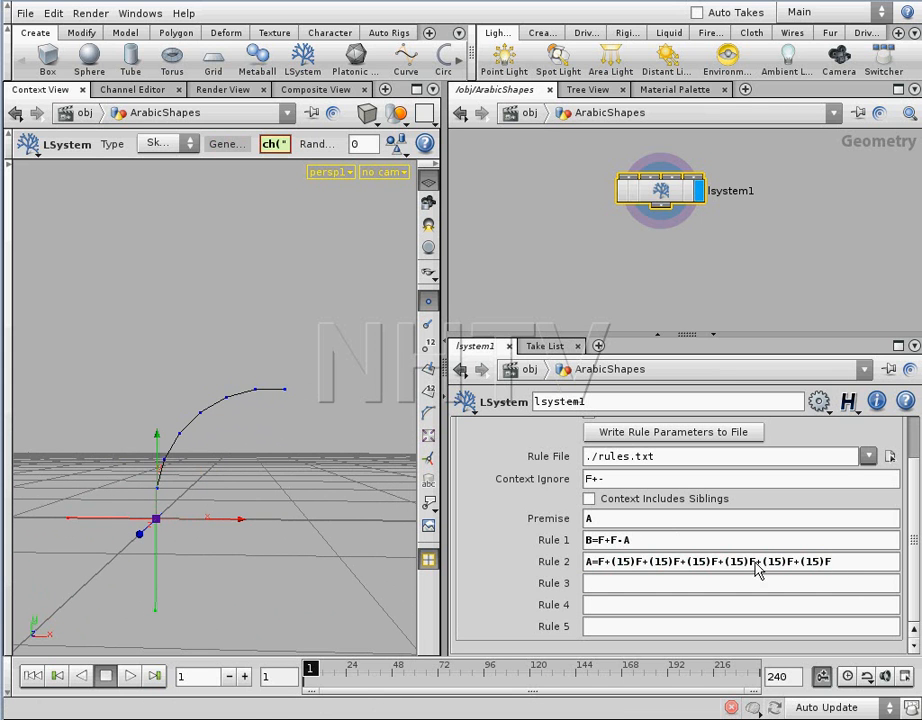
# Append A to the end of Rule 2 to make the arc repeat.
pyautogui.click(810, 563)
pyautogui.press('Return')
pyautogui.keyDown('alt'); pyautogui.moveTo(272, 414); pyautogui.dragTo(252, 444); pyautogui.keyUp('alt')
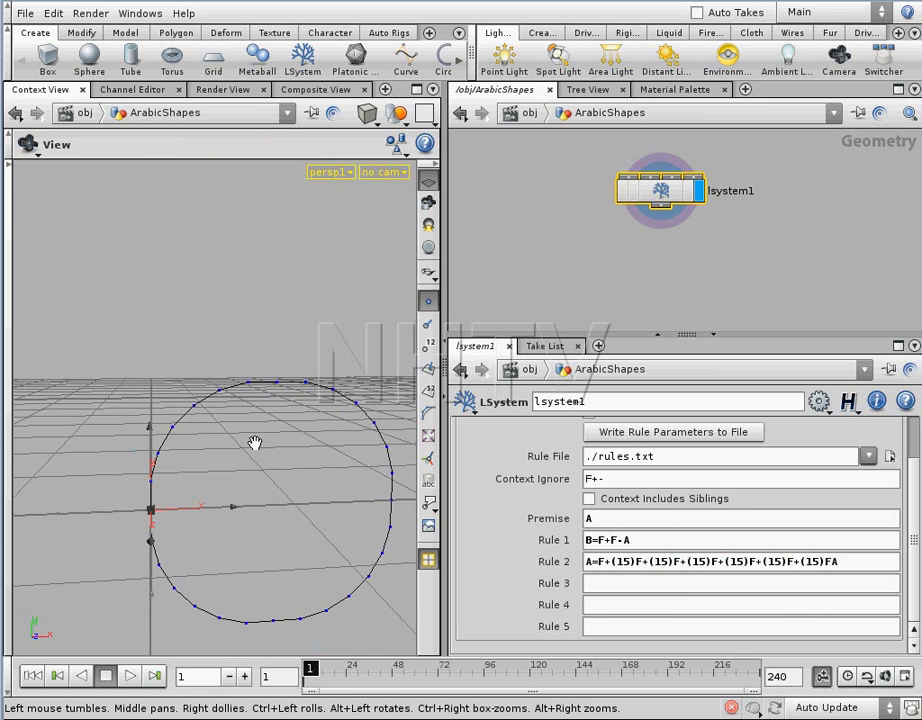
# Insert -(90) before the final A of Rule 2 and inspect the resulting curve.
pyautogui.click(834, 563)
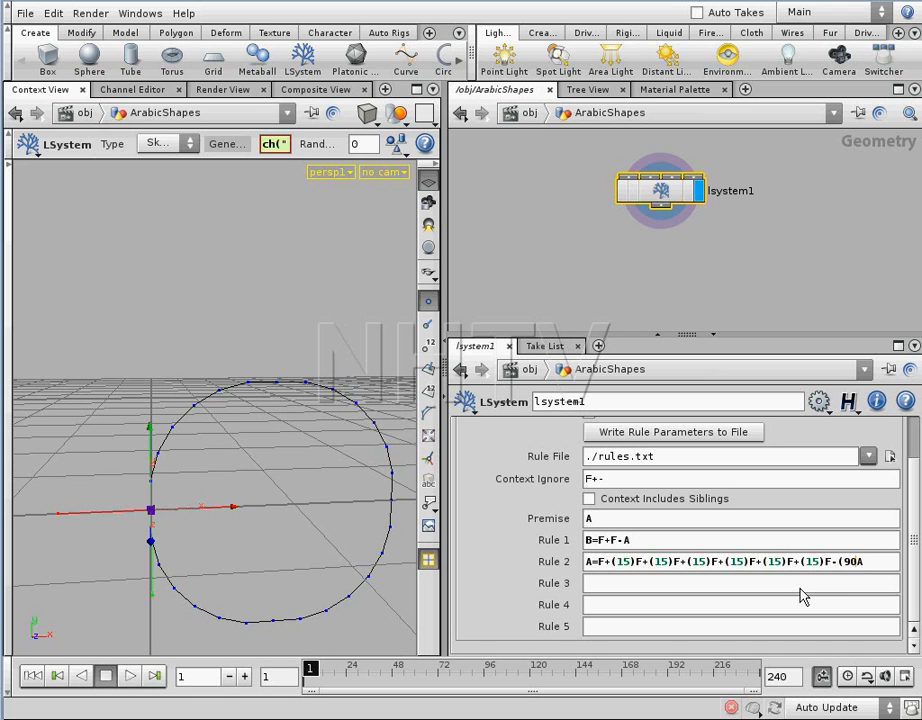
pyautogui.press('Return')
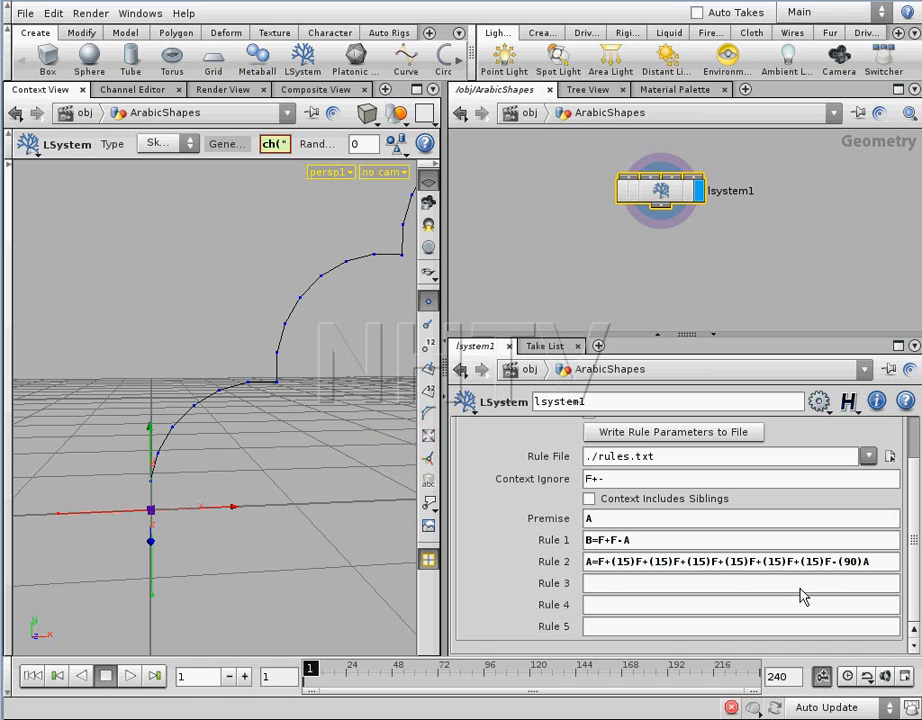
pyautogui.press('Escape')
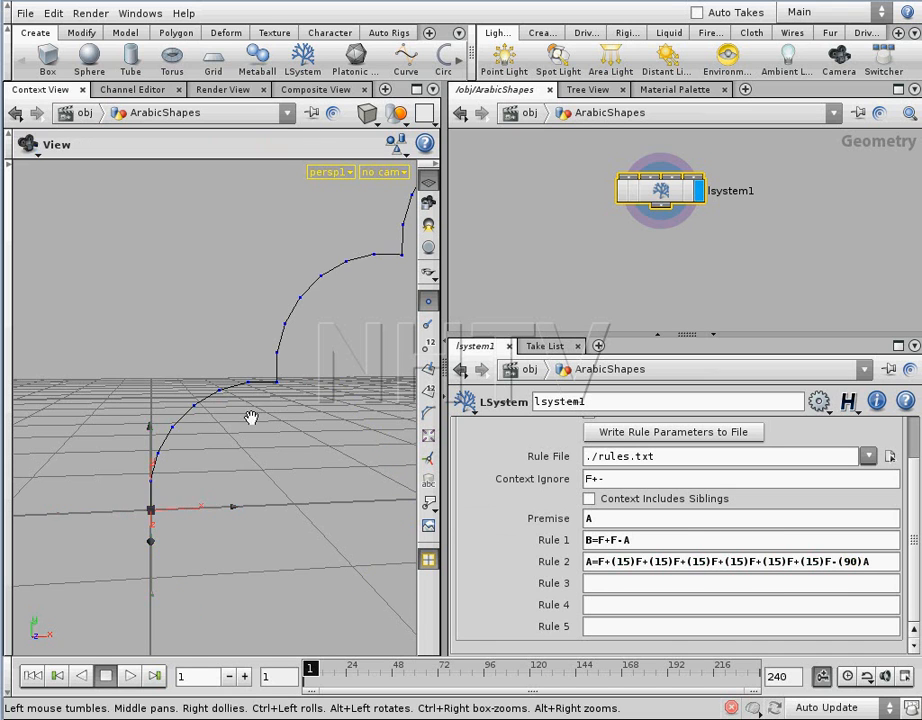
pyautogui.moveTo(245, 410); pyautogui.dragTo(275, 408)
pyautogui.moveTo(275, 408); pyautogui.dragTo(224, 428, button='middle')
pyautogui.scroll(-4, 224, 428)
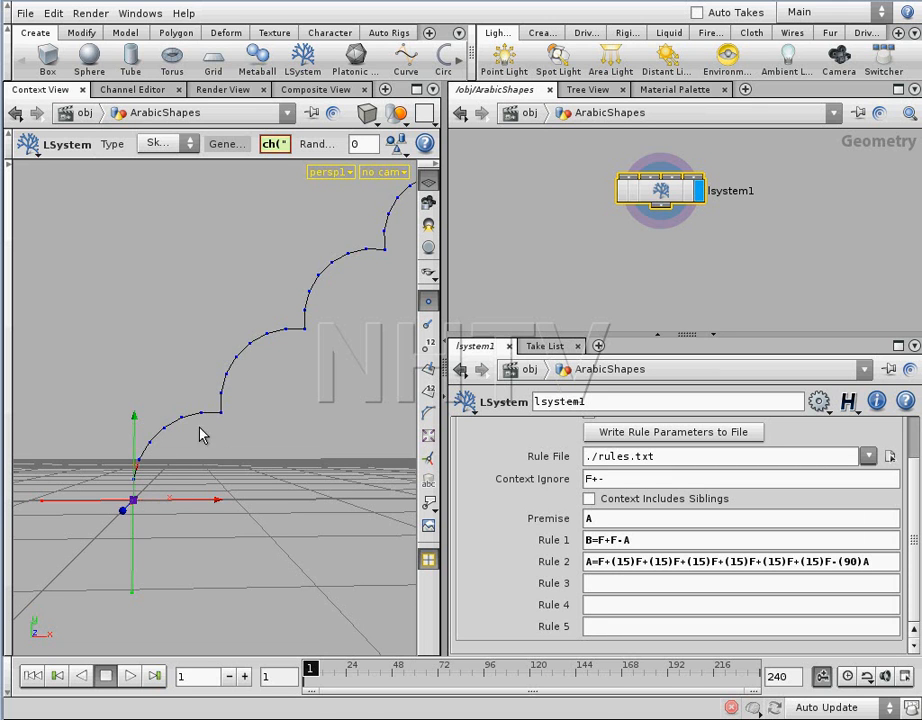
pyautogui.press('Escape')
pyautogui.moveTo(323, 331); pyautogui.dragTo(240, 473)
pyautogui.press('space')
pyautogui.moveTo(250, 414); pyautogui.dragTo(210, 459, button='middle')
pyautogui.moveTo(206, 466); pyautogui.dragTo(230, 447, button='right')
pyautogui.moveTo(230, 447); pyautogui.dragTo(280, 422, button='middle')
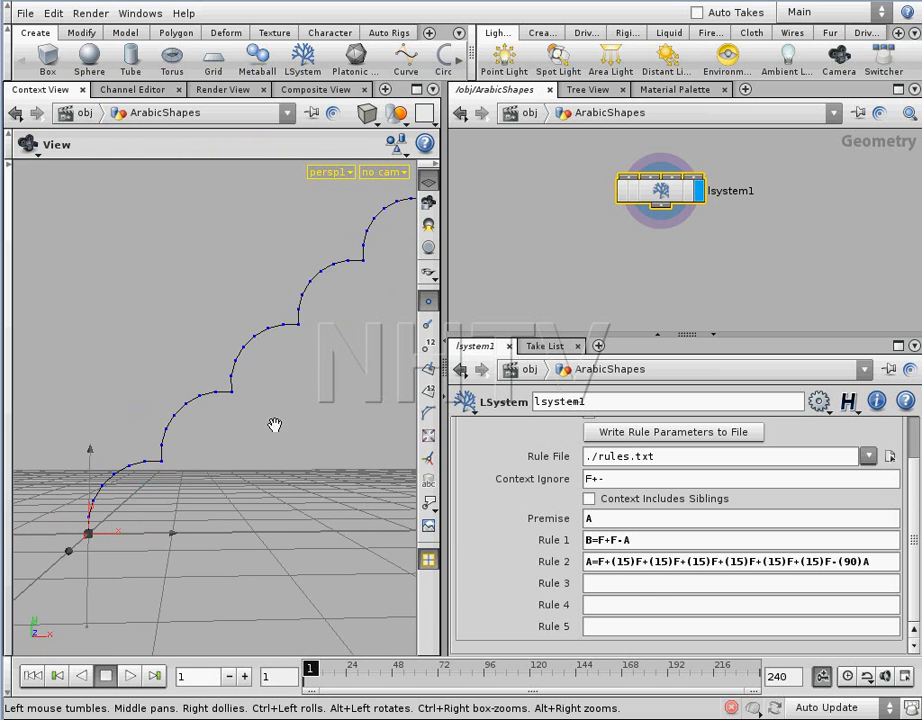
# Make both rules replace A, with Rule 1 reading A=F+F-A and Rule 2 starting with A=.
pyautogui.press('Return')
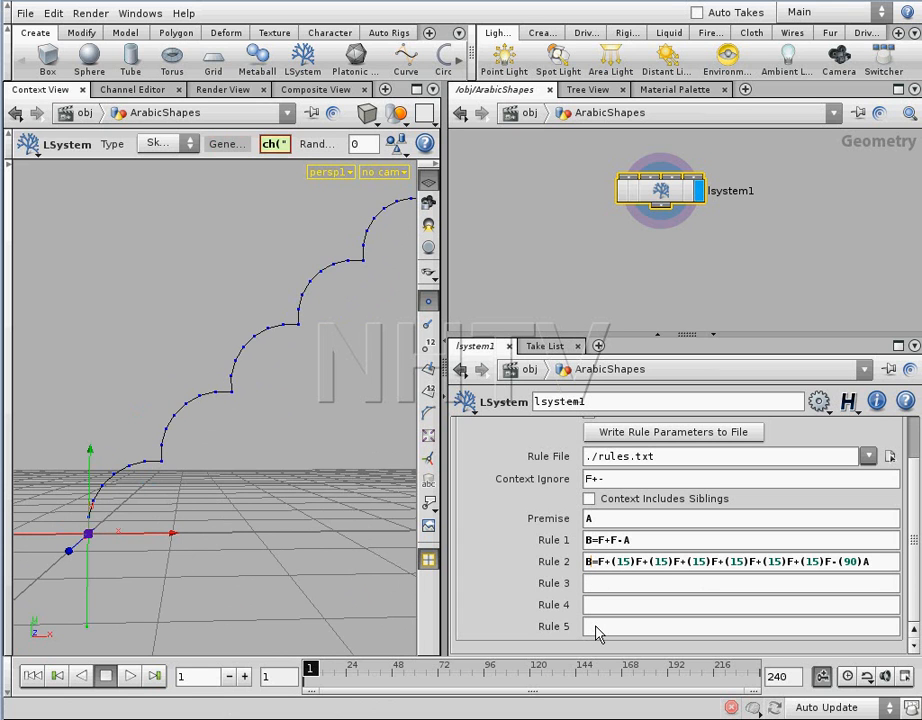
pyautogui.press('Delete')
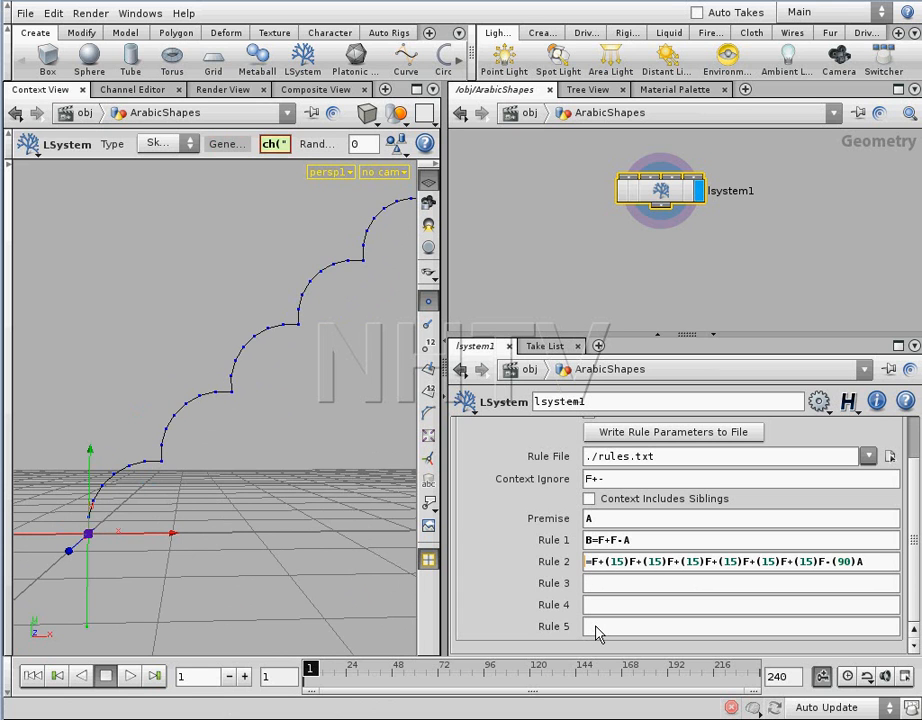
pyautogui.write('A')
pyautogui.moveTo(593, 541); pyautogui.dragTo(586, 553)
pyautogui.write('A')
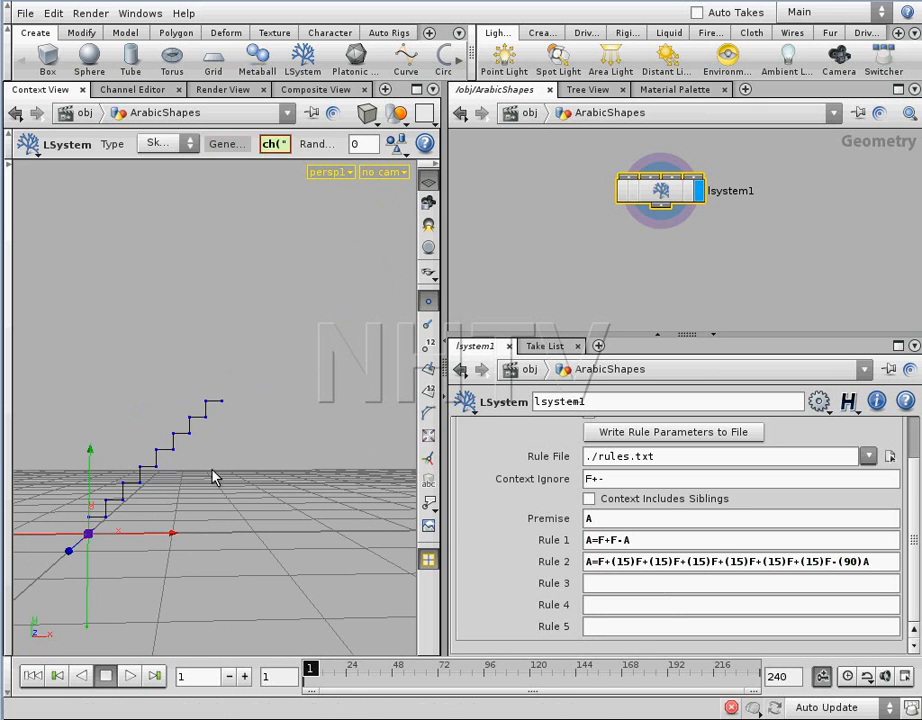
pyautogui.press('Escape')
pyautogui.moveTo(156, 482); pyautogui.dragTo(225, 470)
pyautogui.press('Return')
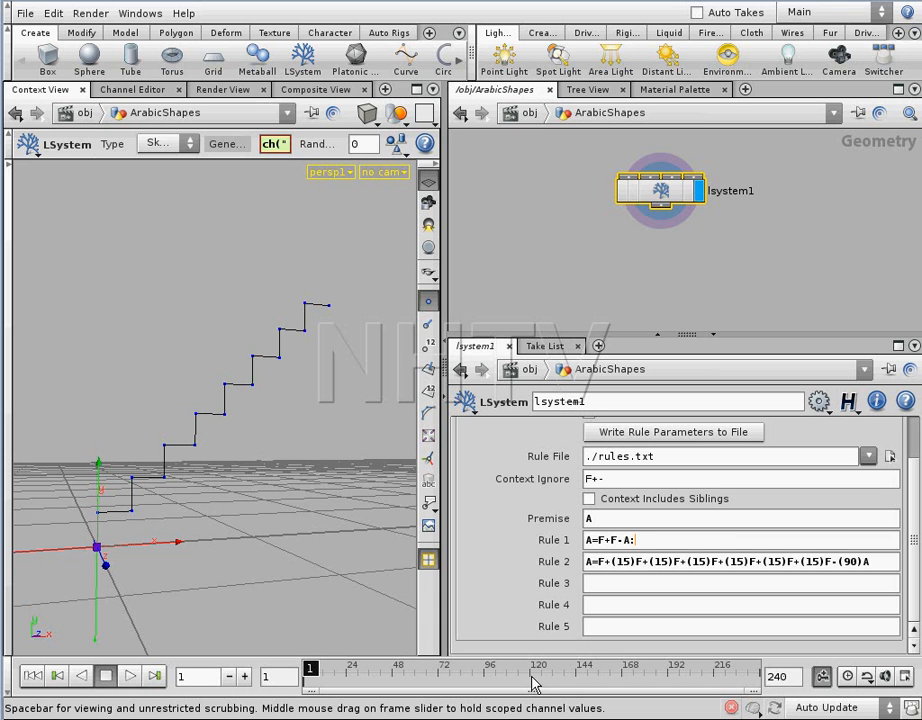
# Give Rule 1 and Rule 2 a probability of 0.5 each by ending both with :0.5.
pyautogui.press('Return')
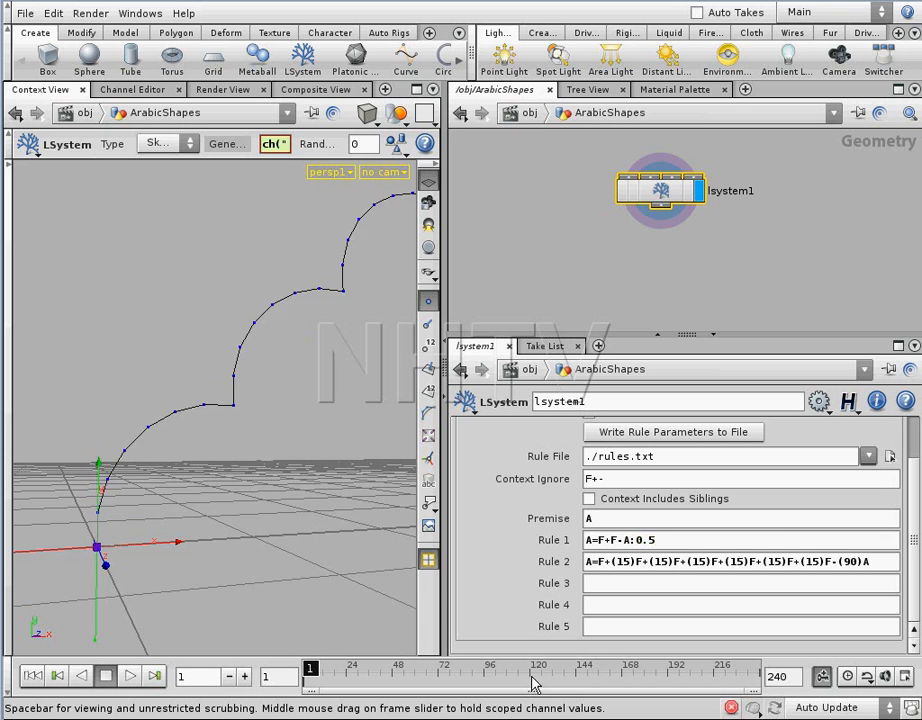
pyautogui.click(884, 556)
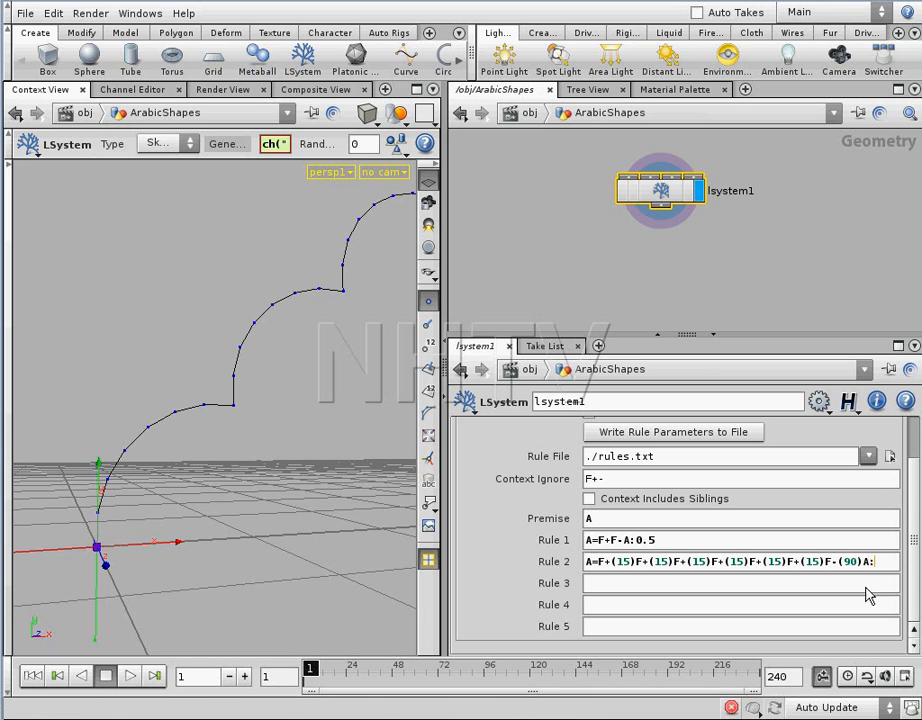
pyautogui.press('Return')
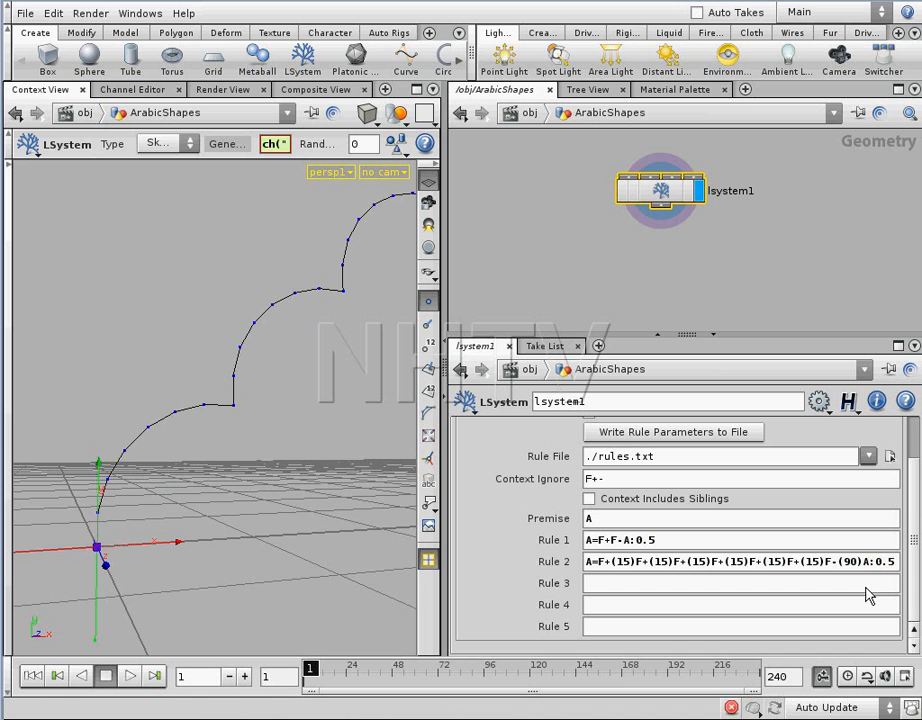
pyautogui.press('Escape')
pyautogui.moveTo(241, 382); pyautogui.dragTo(250, 408)
pyautogui.press('Return')
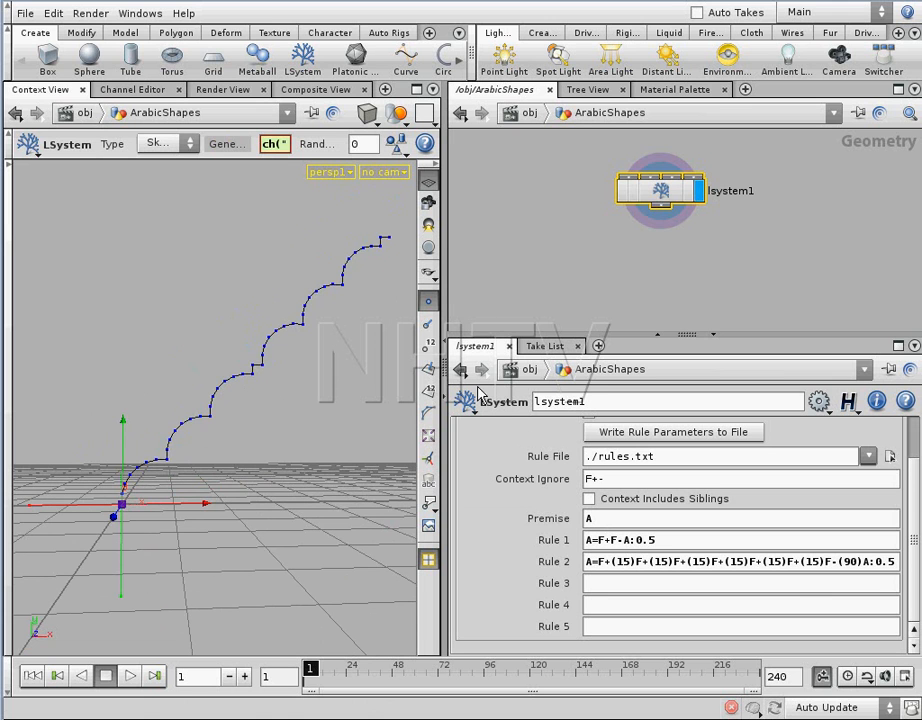
# Try different Random Seed values on the mixed curve and return the seed to 0.
pyautogui.scroll(3, 915, 473)
pyautogui.scroll(-3, 915, 473)
pyautogui.scroll(3, 909, 512)
pyautogui.click(486, 430)
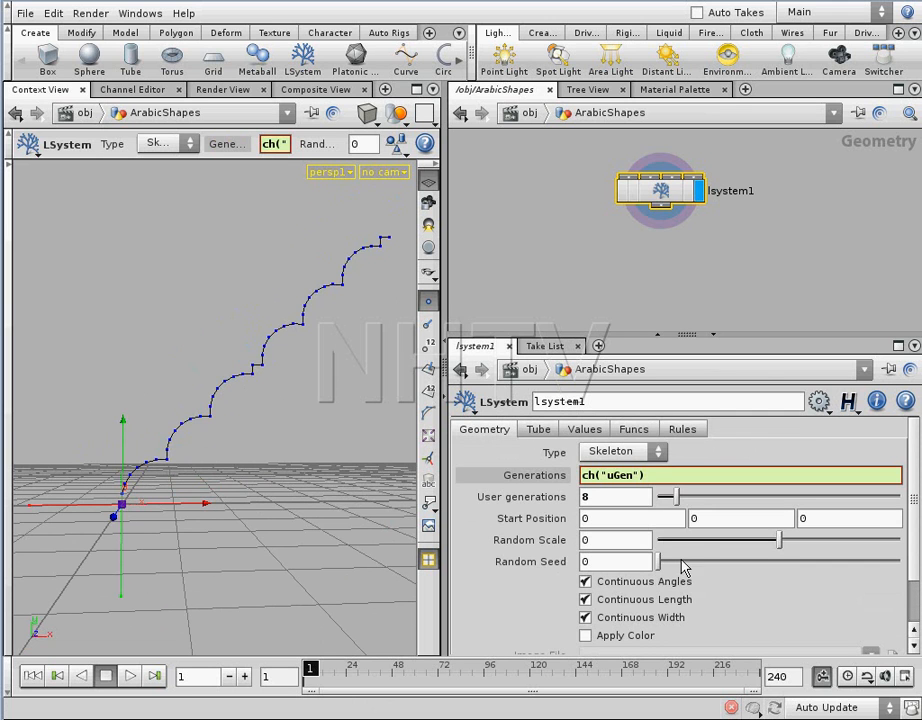
pyautogui.moveTo(660, 566)
pyautogui.mouseDown()
pyautogui.moveTo(905, 554)
pyautogui.moveTo(665, 565)
pyautogui.mouseUp()
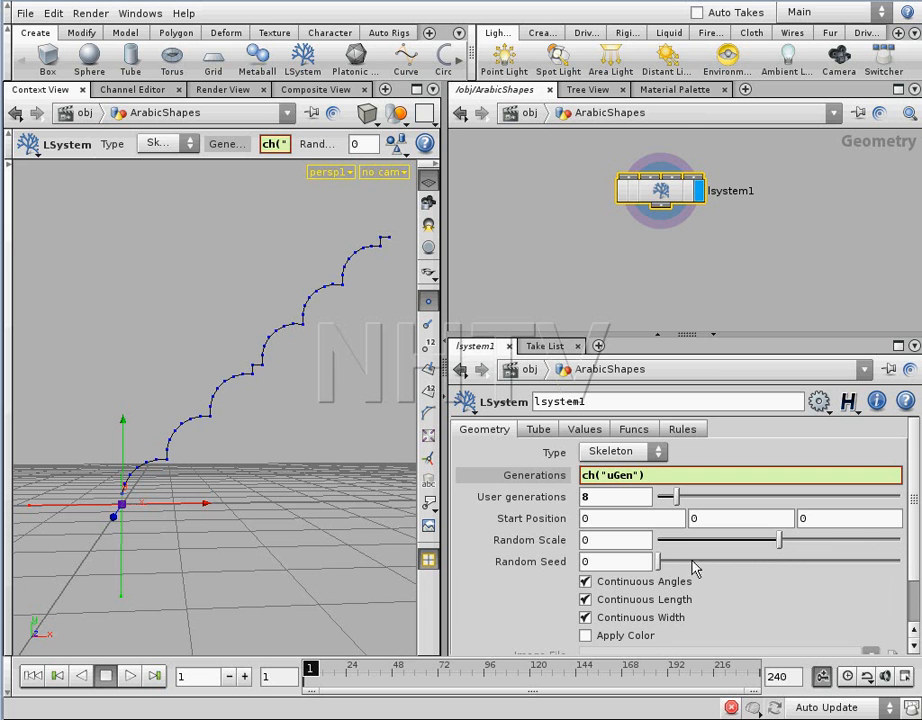
pyautogui.scroll(-3, 914, 568)
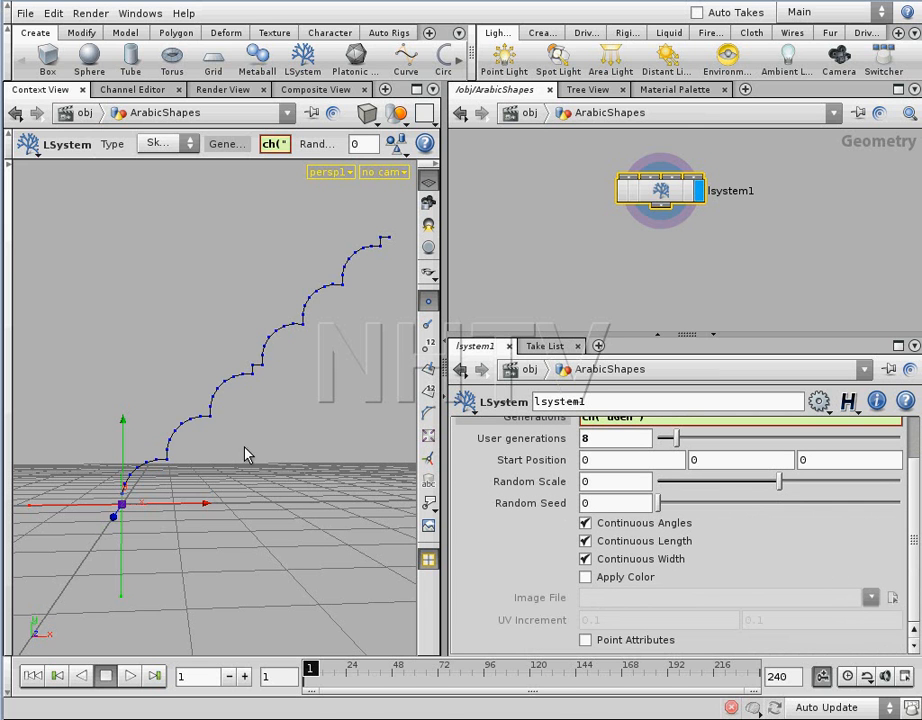
pyautogui.press('Escape')
pyautogui.moveTo(230, 418); pyautogui.dragTo(268, 447)
pyautogui.press('Return')
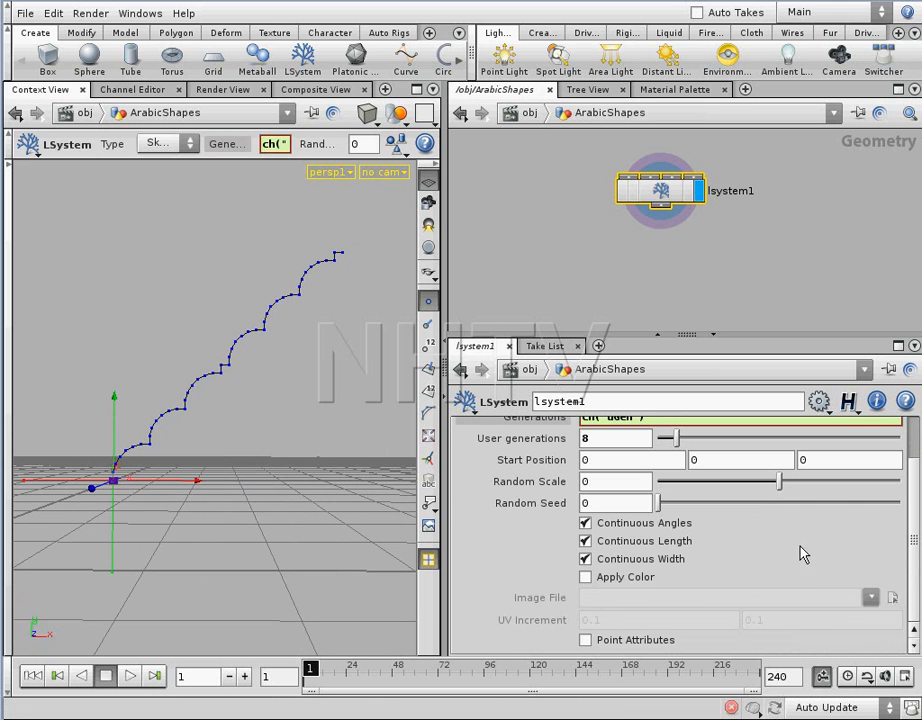
pyautogui.moveTo(916, 551); pyautogui.dragTo(916, 514)
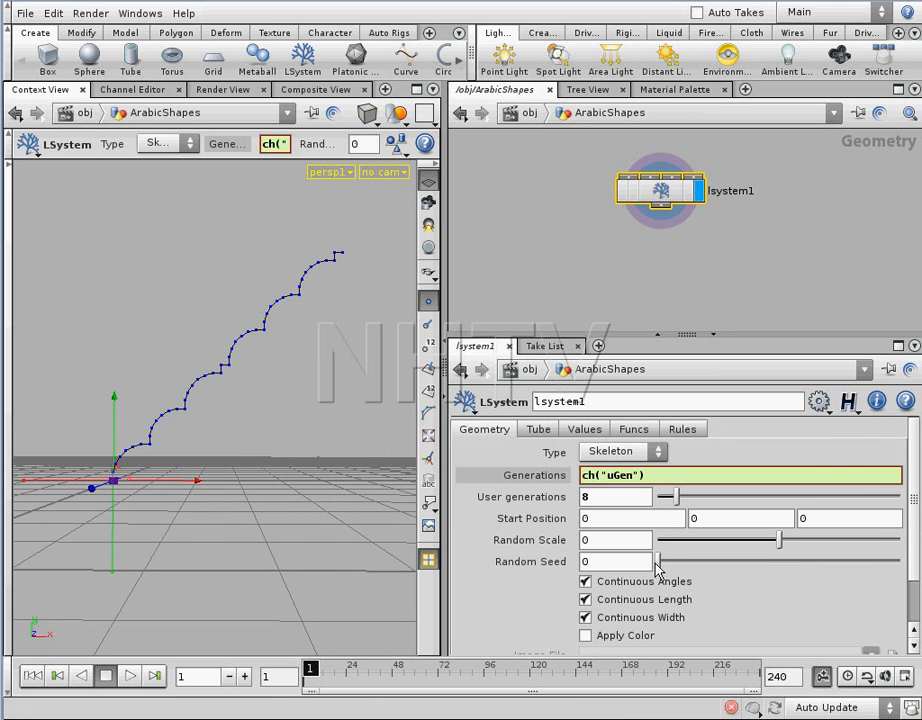
pyautogui.moveTo(659, 566); pyautogui.dragTo(611, 570)
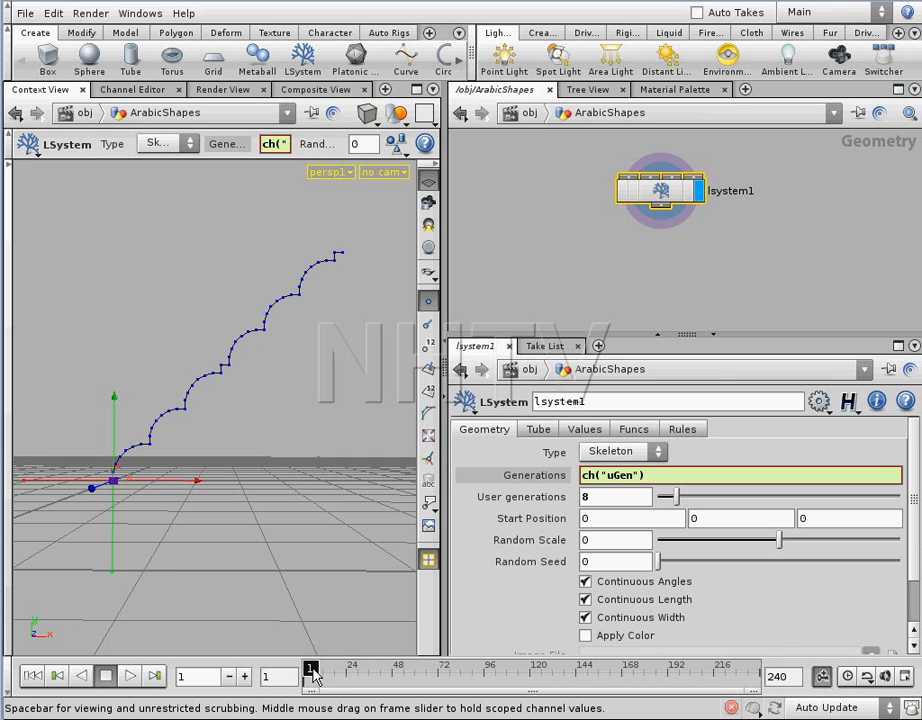
# Set Random Seed to $F and scrub the timeline to preview the variations, ending at frame 1.
pyautogui.moveTo(309, 677)
pyautogui.mouseDown()
pyautogui.moveTo(584, 666)
pyautogui.moveTo(311, 670)
pyautogui.mouseUp()
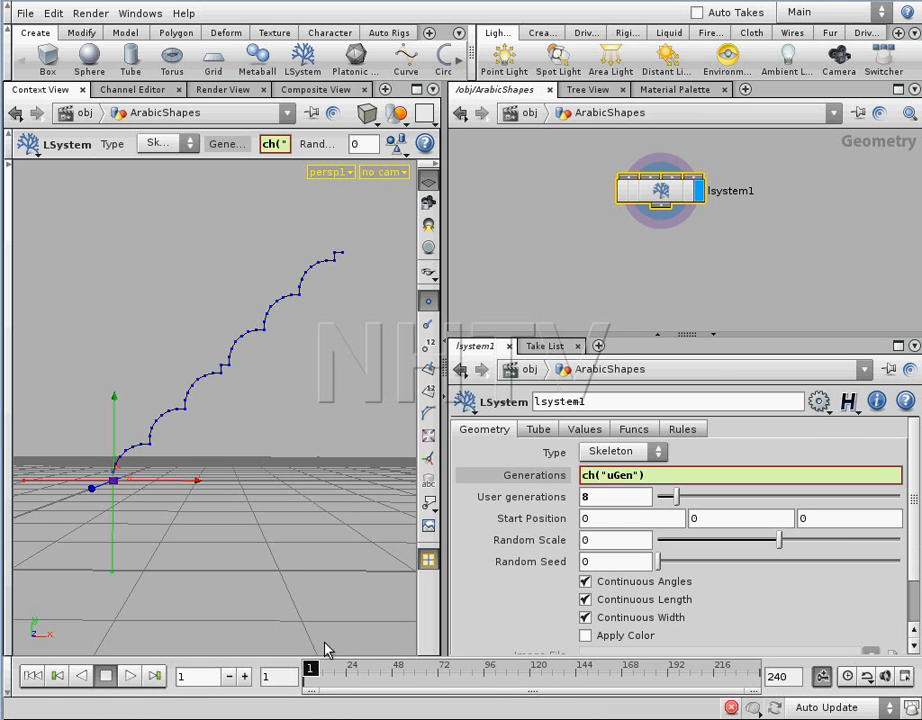
pyautogui.doubleClick(596, 564)
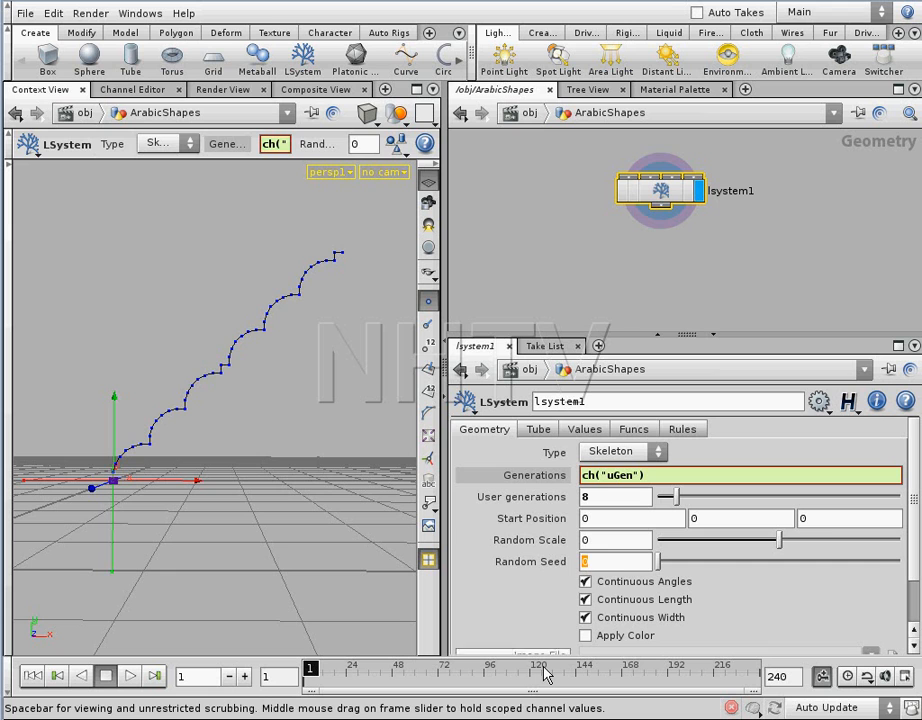
pyautogui.write('$')
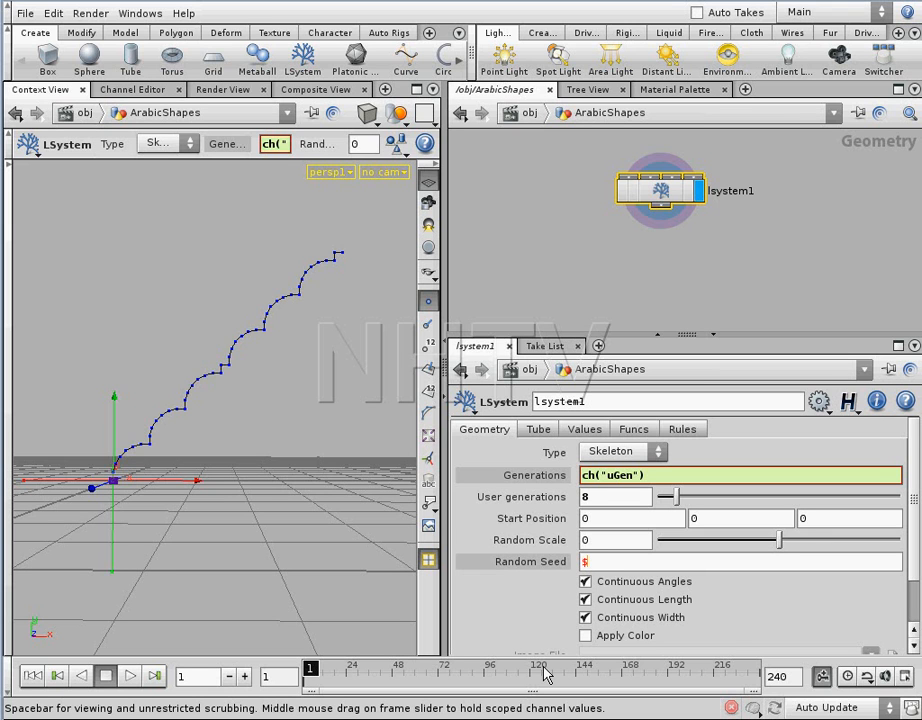
pyautogui.write('F')
pyautogui.press('Return')
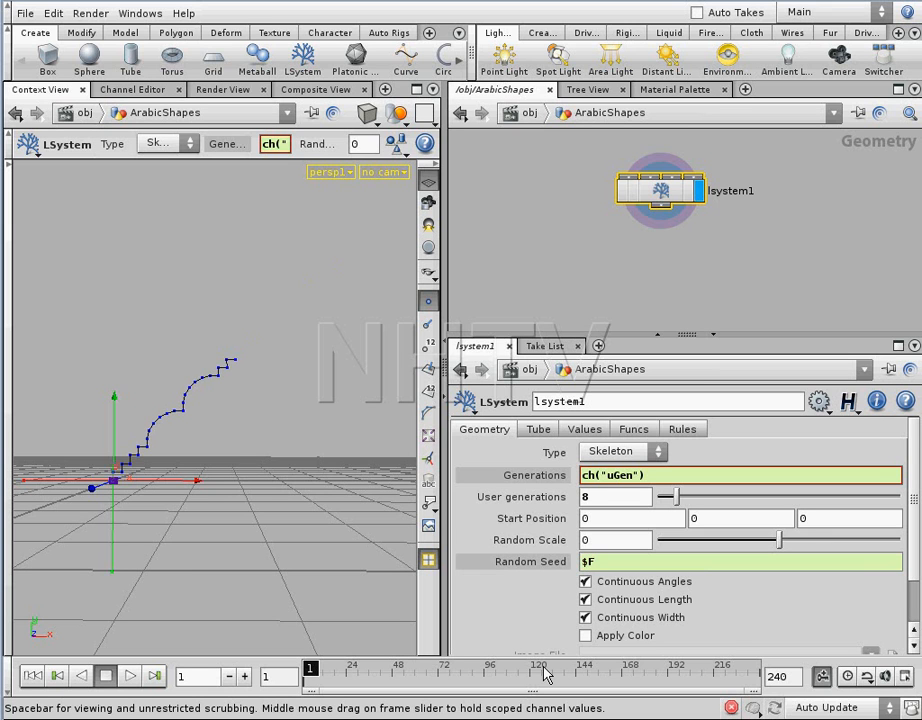
pyautogui.moveTo(309, 669); pyautogui.dragTo(285, 680)
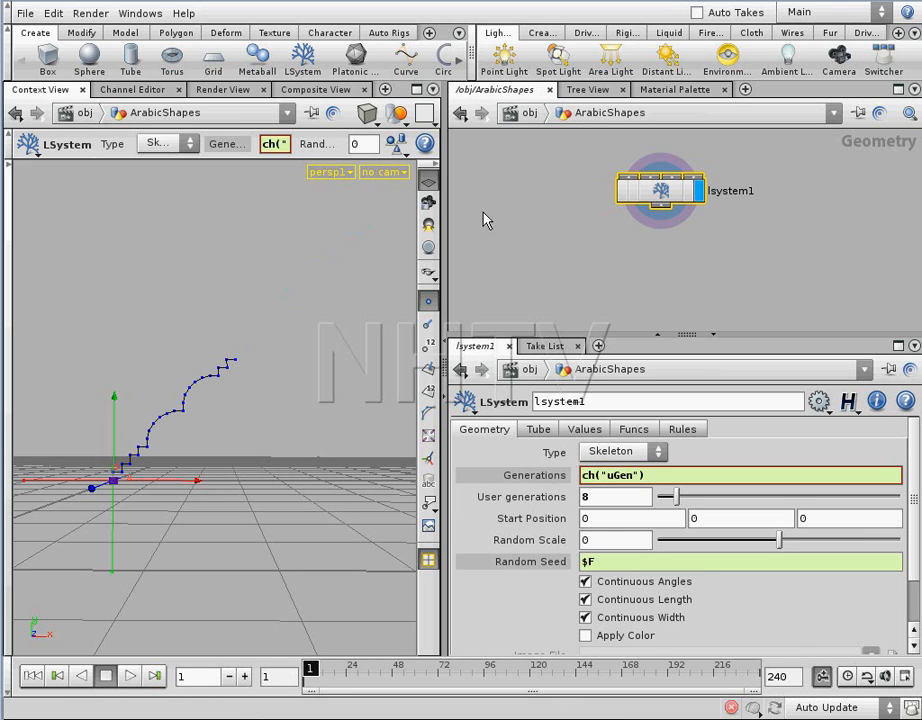
# Open the Houdini help and go to its Expression functions page.
pyautogui.click(183, 13)
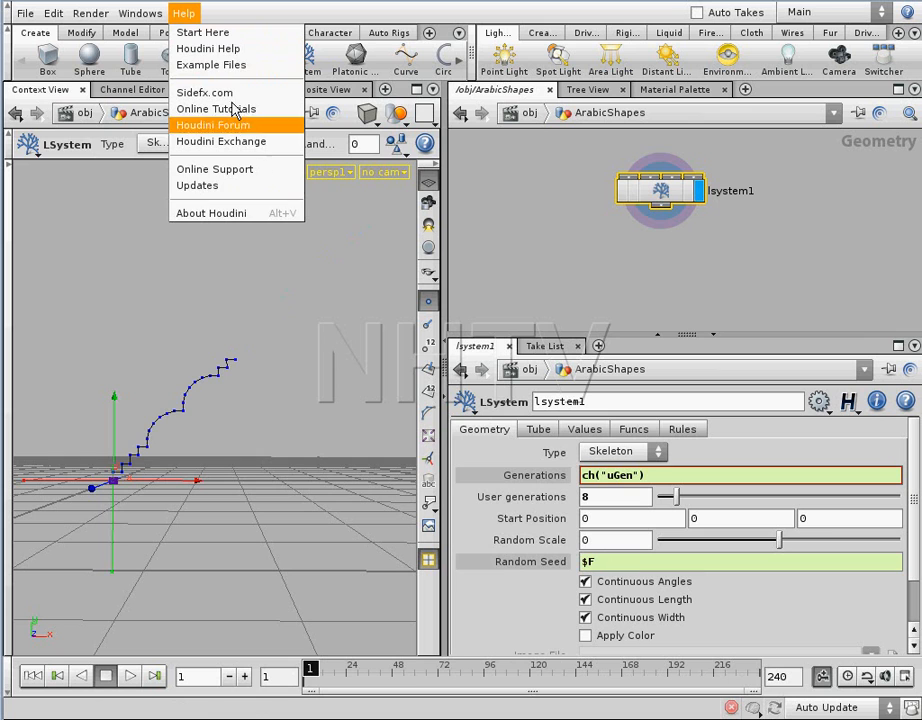
pyautogui.click(225, 53)
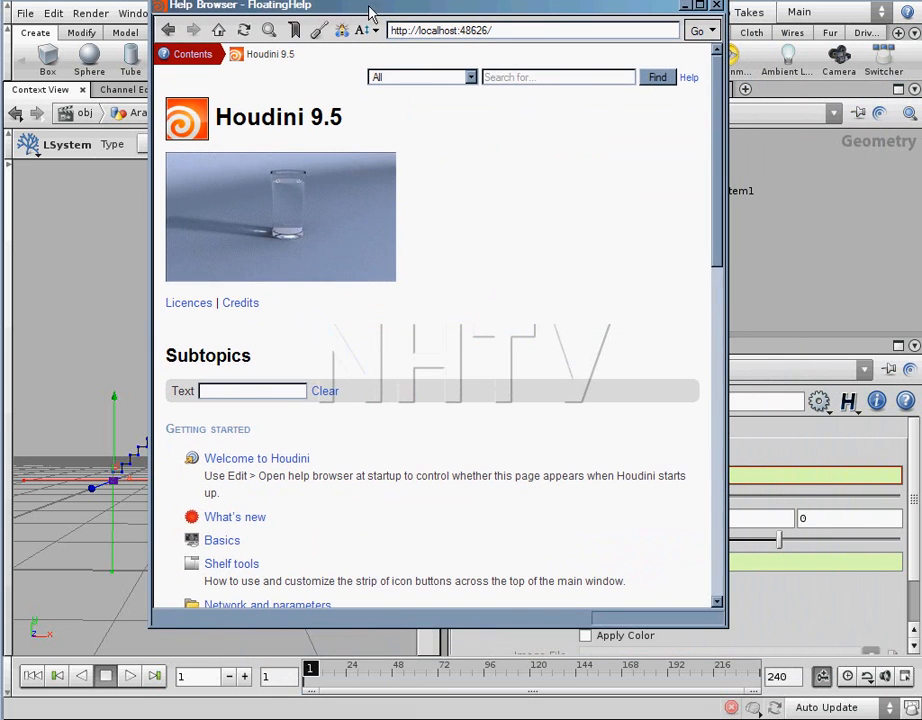
pyautogui.moveTo(725, 255); pyautogui.dragTo(726, 540)
pyautogui.click(196, 377)
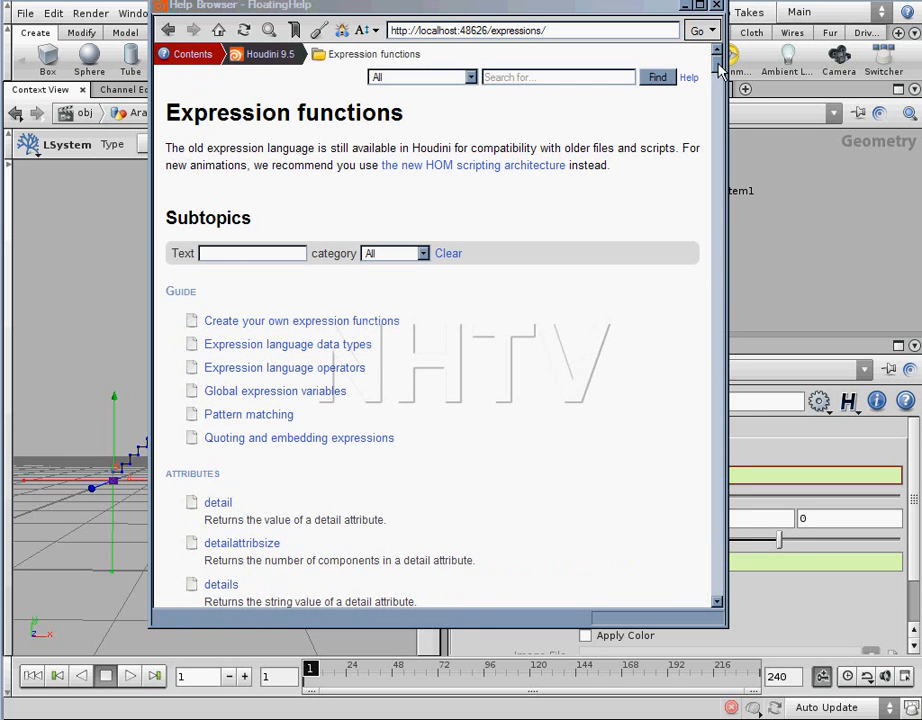
# Open the Global expression variables help page, read the playbar variables around $F and $FF, and put the help window away.
pyautogui.moveTo(719, 66); pyautogui.dragTo(720, 72)
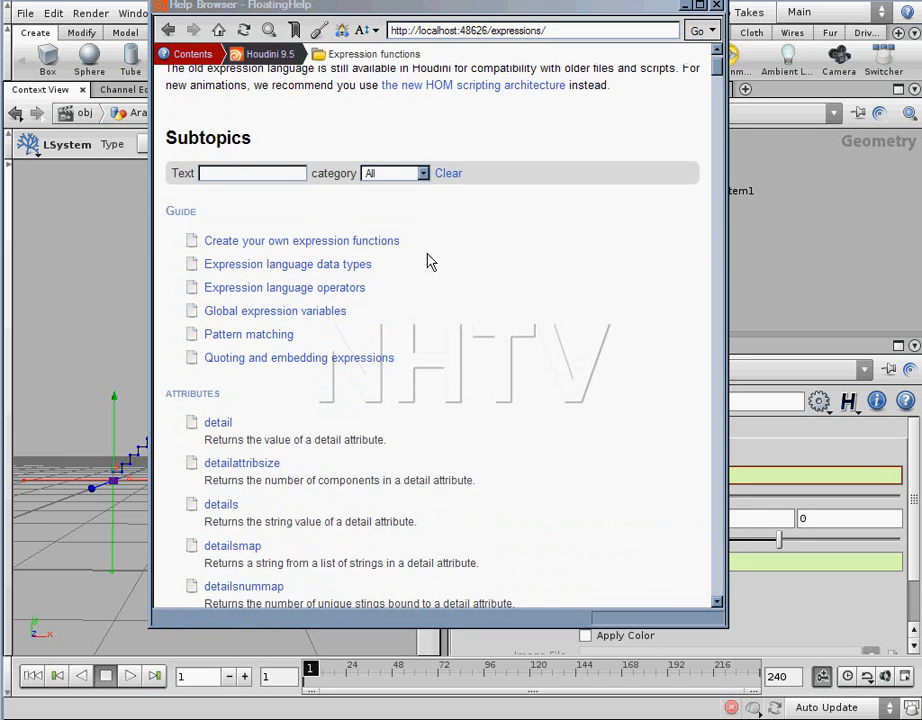
pyautogui.click(285, 314)
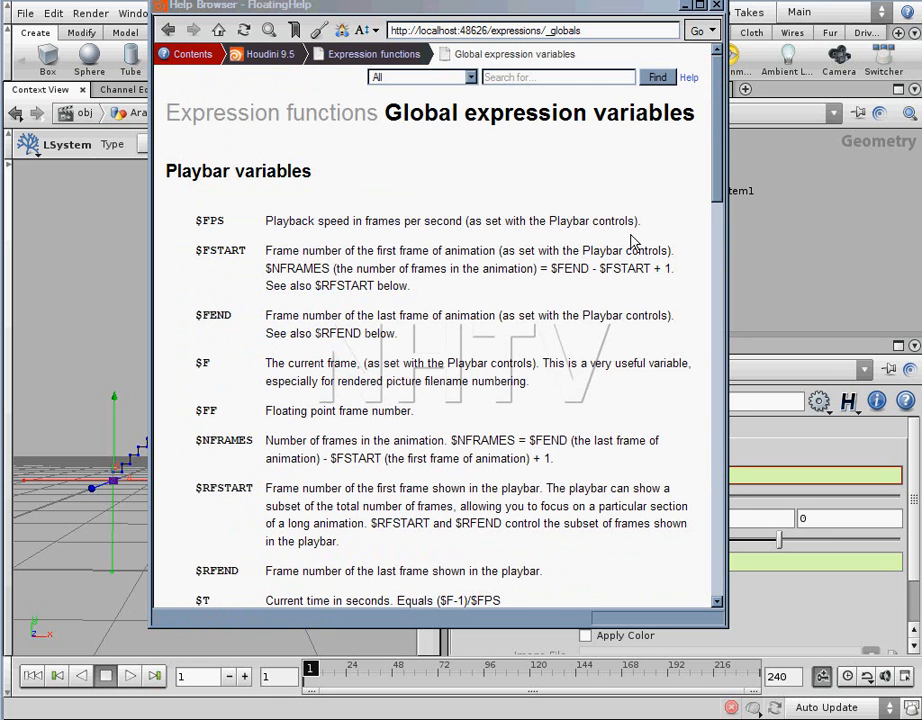
pyautogui.scroll(-1, 722, 145)
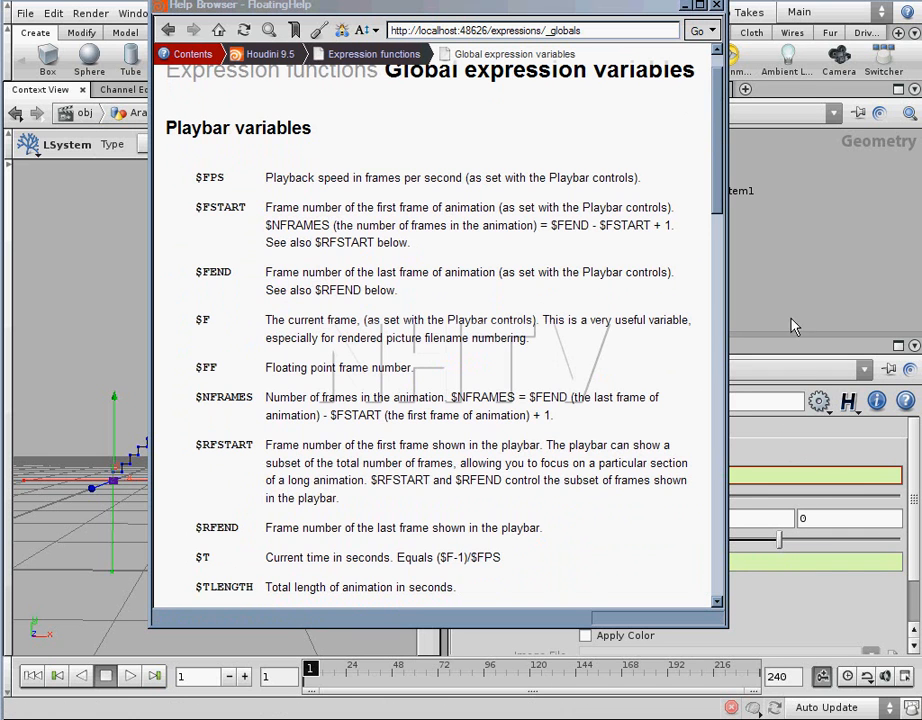
pyautogui.moveTo(720, 203); pyautogui.dragTo(722, 217)
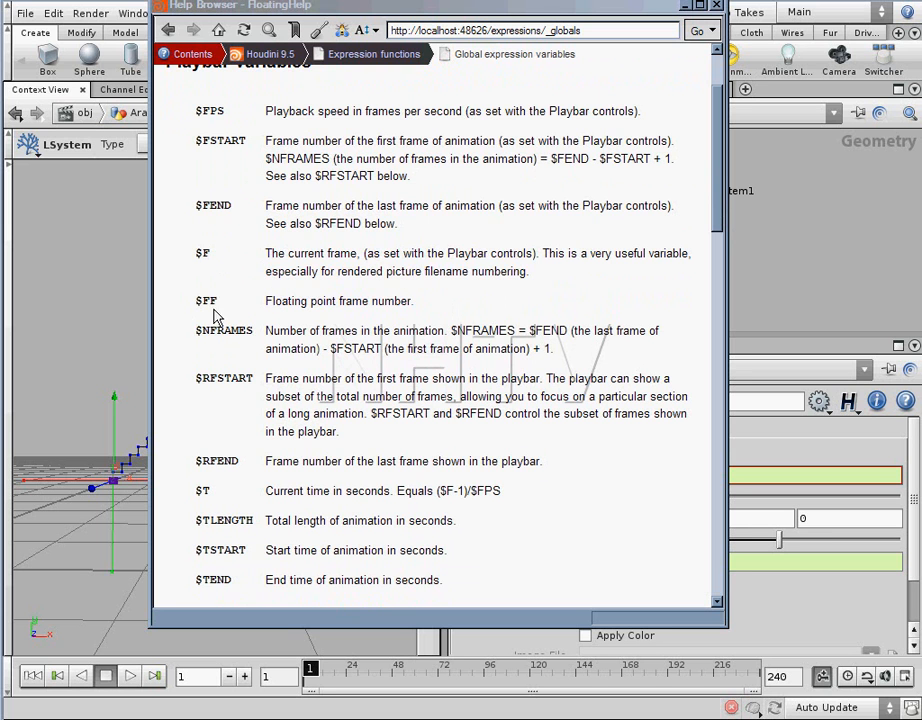
pyautogui.moveTo(493, 6); pyautogui.dragTo(921, 335)
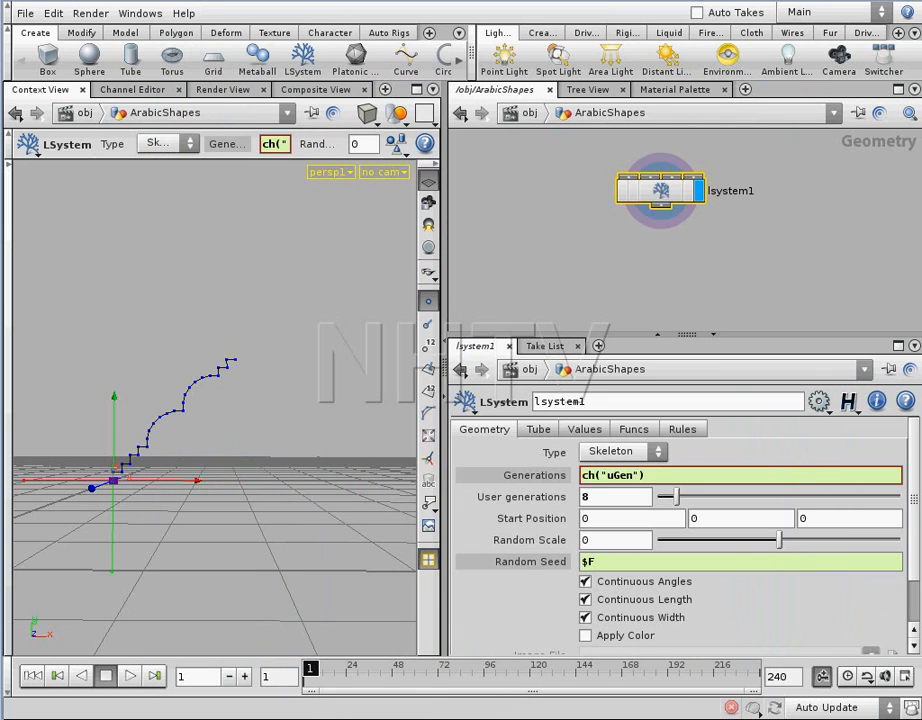
# Scrub the timeline briefly to preview the seed-driven curve up close, ending at frame 1.
pyautogui.moveTo(325, 680)
pyautogui.mouseDown()
pyautogui.moveTo(343, 675)
pyautogui.moveTo(312, 678)
pyautogui.mouseUp()
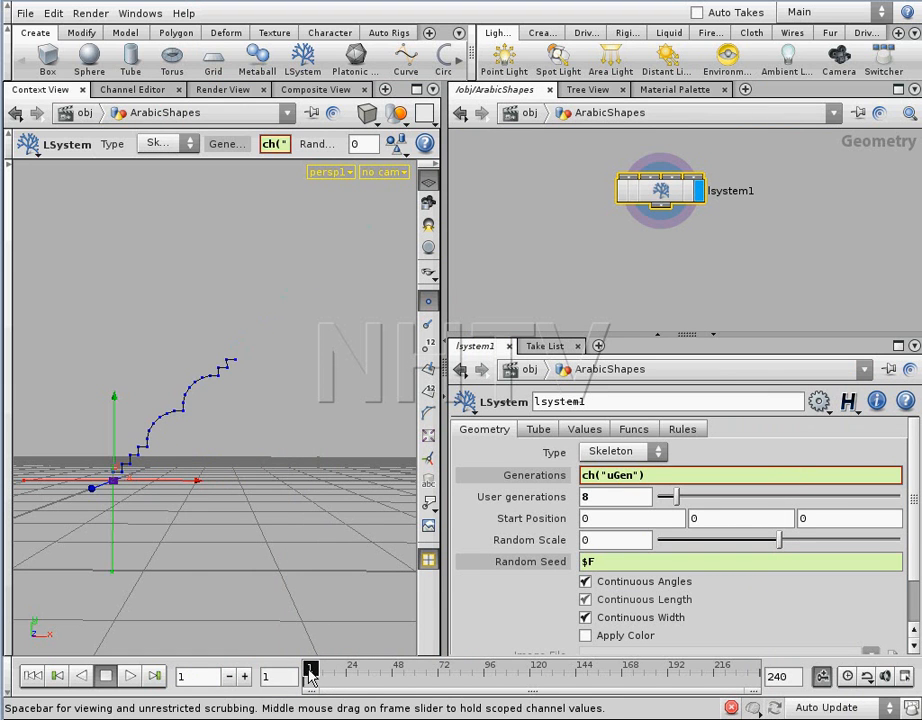
pyautogui.press('Escape')
pyautogui.moveTo(241, 358); pyautogui.dragTo(208, 389)
pyautogui.press('Return')
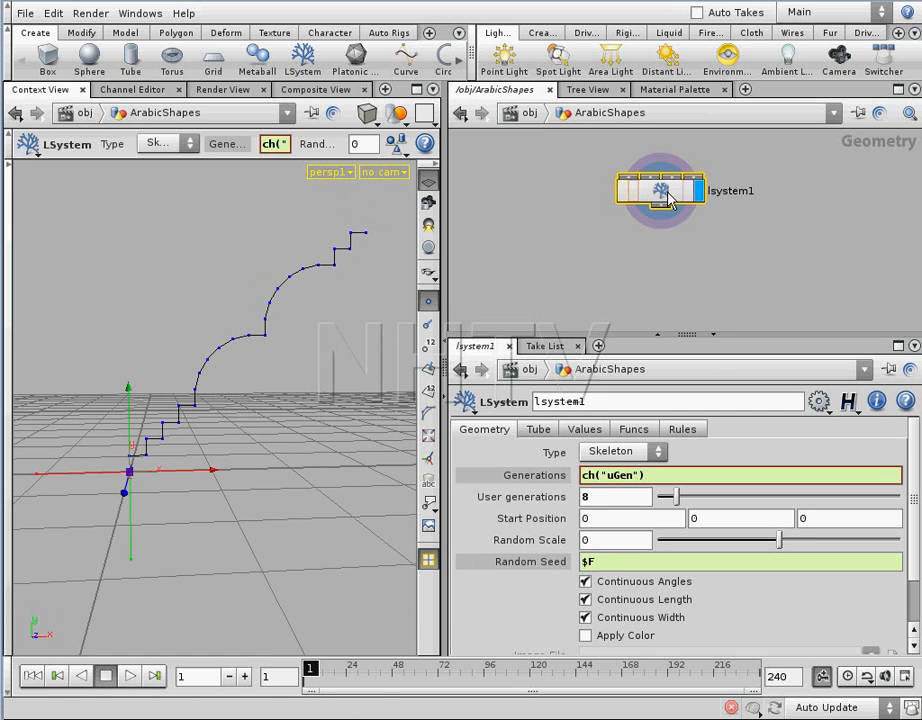
# Change the starting symbol of Rule 1 and Rule 2 of lsystem1 from A to B.
pyautogui.moveTo(668, 191); pyautogui.dragTo(666, 192)
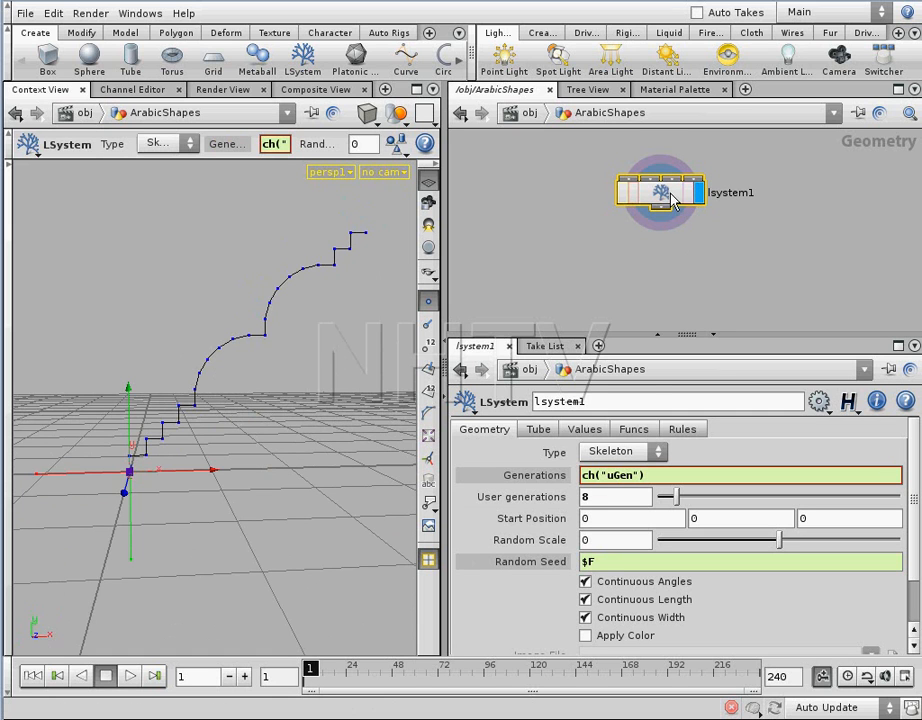
pyautogui.click(682, 429)
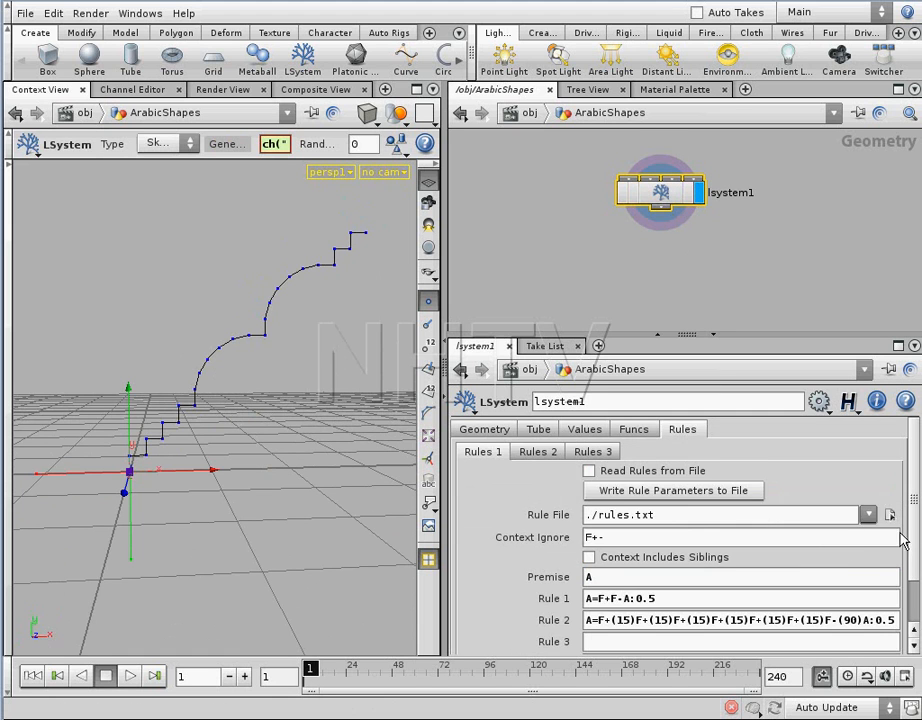
pyautogui.scroll(-2, 860, 530)
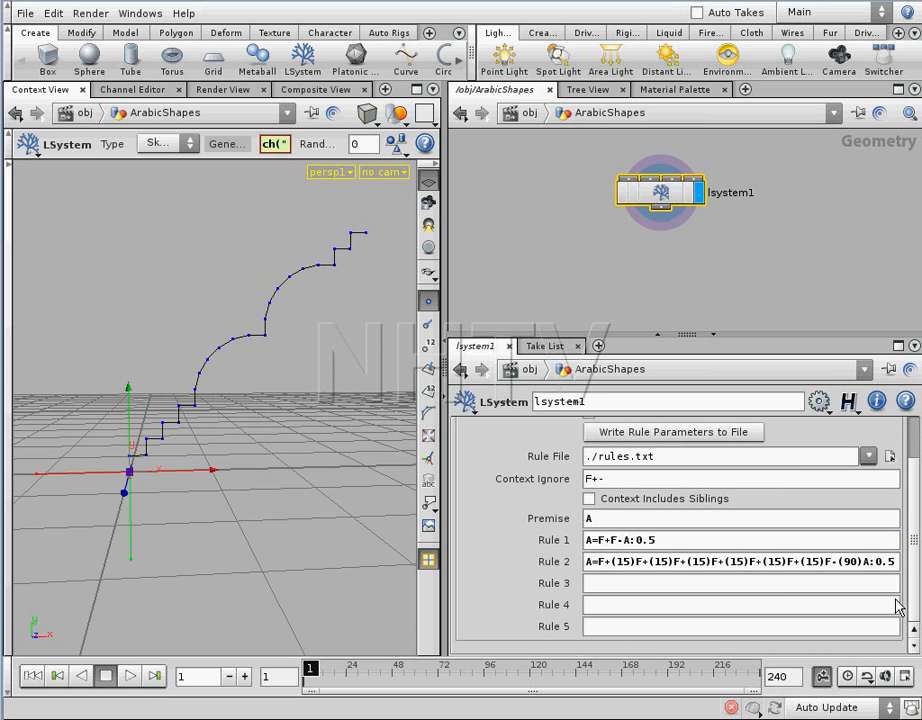
pyautogui.click(589, 539)
pyautogui.write('B')
pyautogui.click(590, 562)
pyautogui.write('B')
# Enter A=+(90)F as Rule 3 and frame the resulting line in the viewport.
pyautogui.click(597, 592)
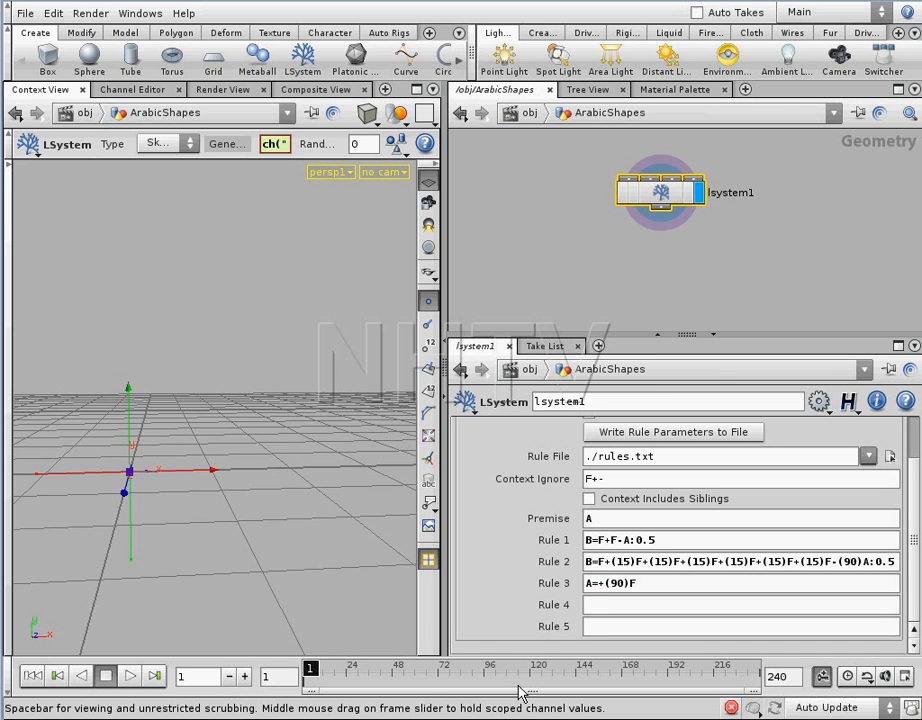
pyautogui.keyDown('alt'); pyautogui.moveTo(216, 423); pyautogui.dragTo(261, 420); pyautogui.keyUp('alt')
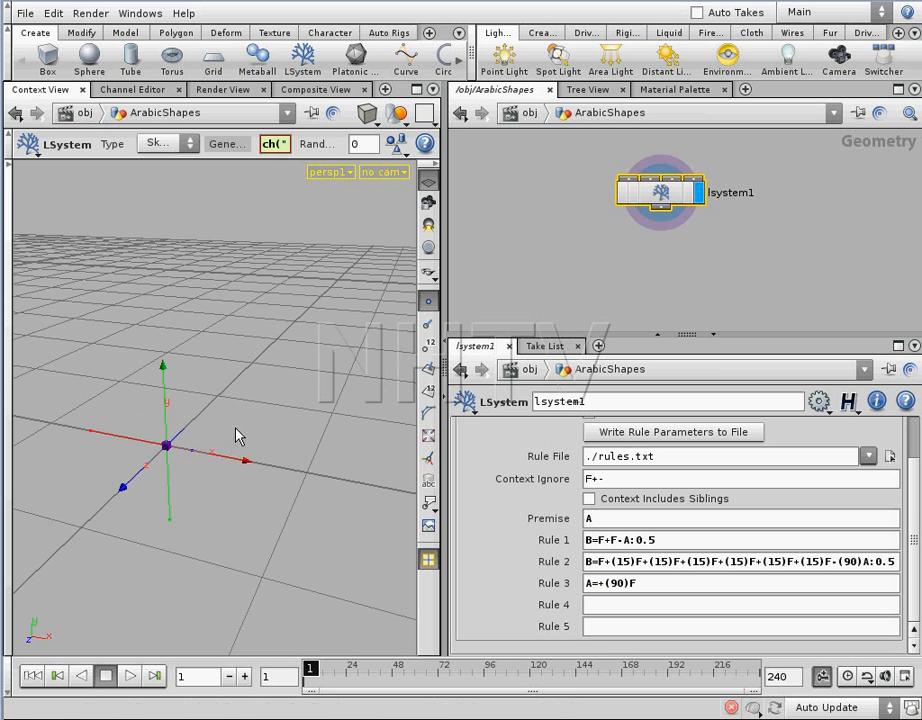
pyautogui.keyDown('alt'); pyautogui.moveTo(198, 430); pyautogui.dragTo(114, 444); pyautogui.keyUp('alt')
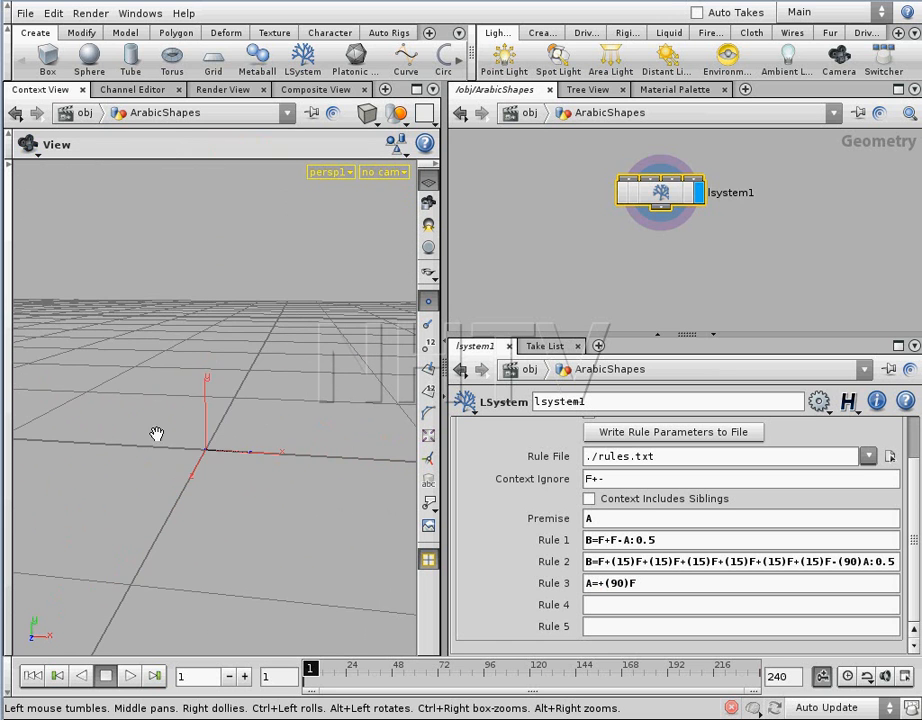
pyautogui.keyDown('alt'); pyautogui.moveTo(278, 405); pyautogui.dragTo(245, 425); pyautogui.keyUp('alt')
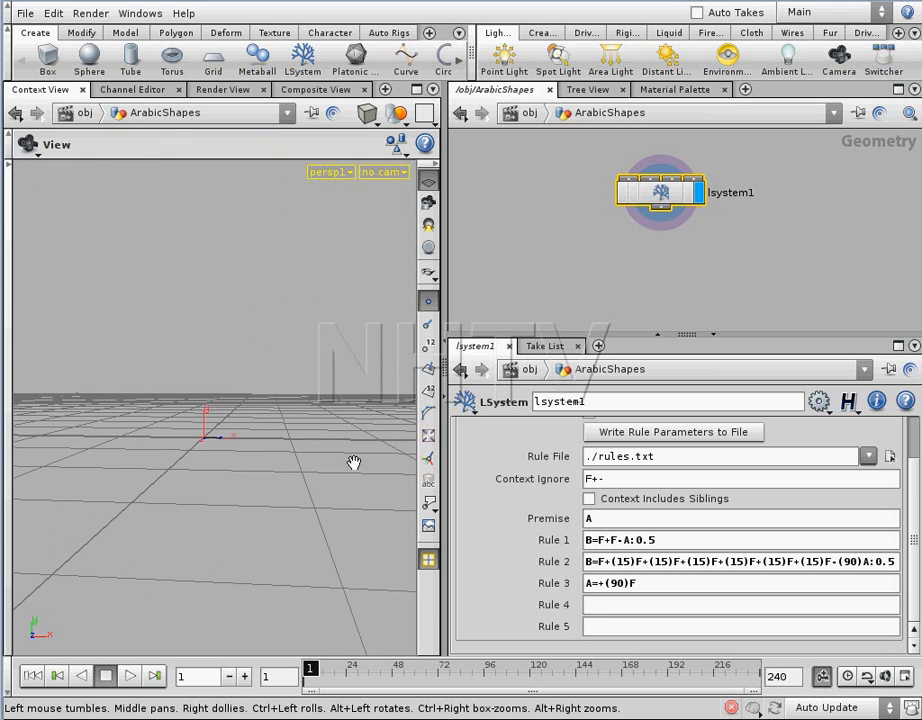
# Copy the six +(15)F segments from Rule 2 to the end of Rule 3.
pyautogui.click(645, 584)
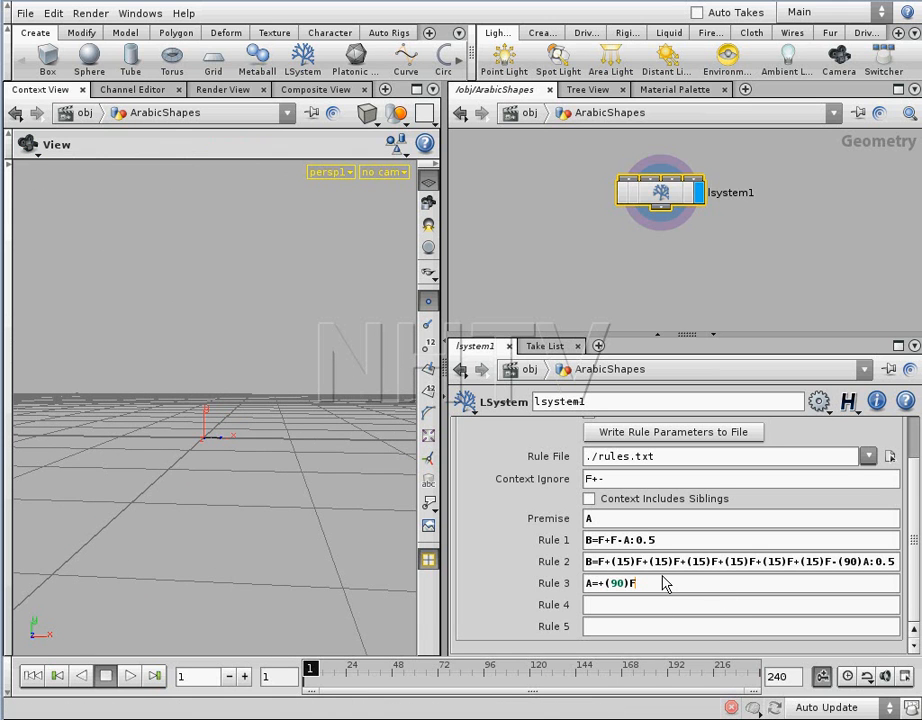
pyautogui.moveTo(603, 568); pyautogui.dragTo(833, 572)
pyautogui.hotkey('ctrl', 'c')
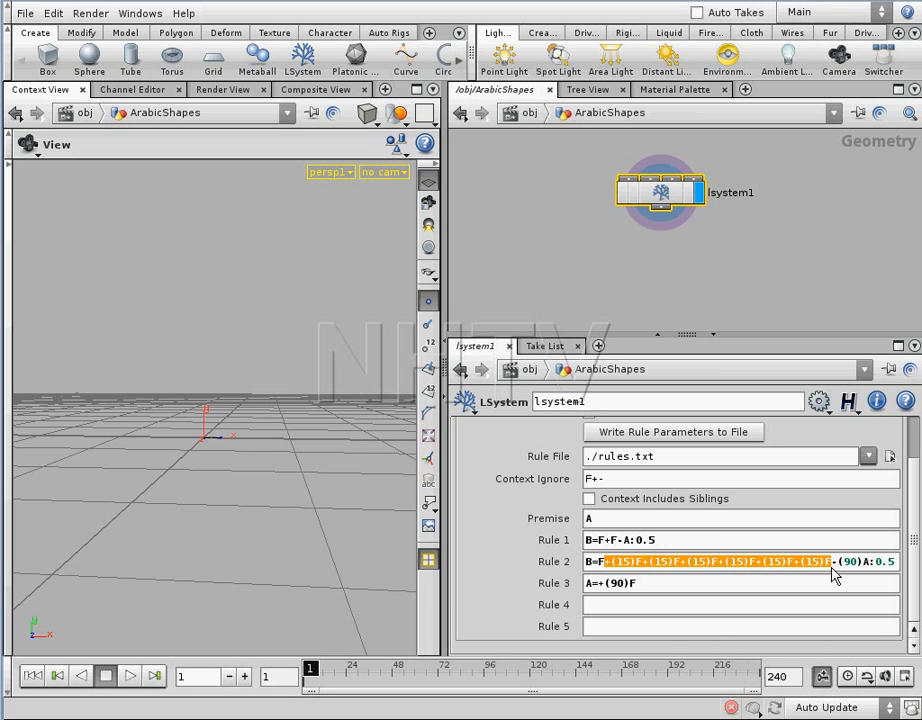
pyautogui.click(655, 585)
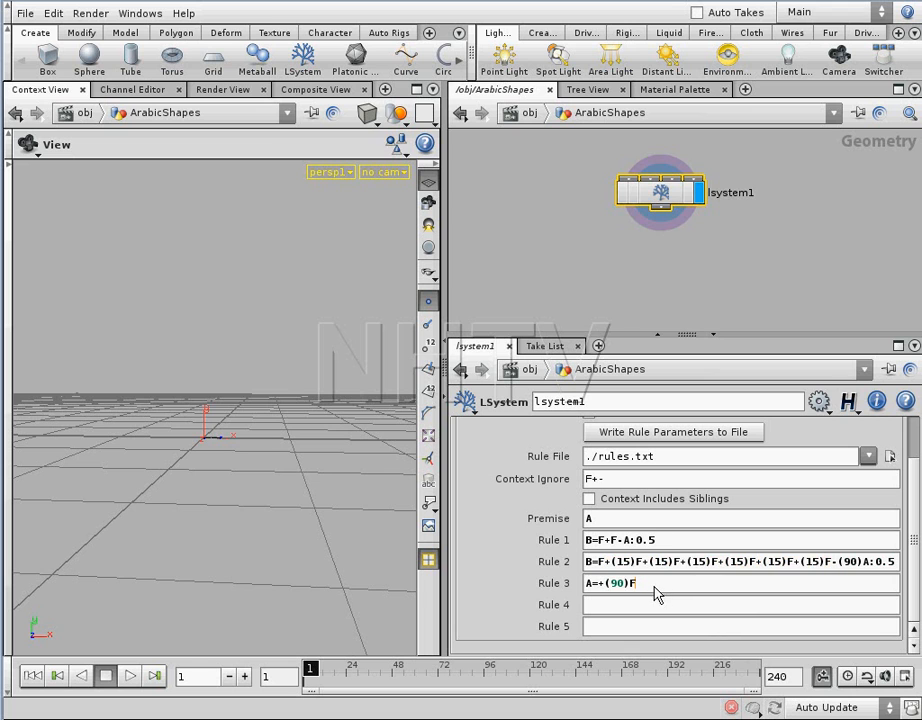
pyautogui.hotkey('ctrl', 'v')
# Change the plus before every (15) turn in Rule 3 to a minus, giving A=+(90)F-(15)F-(15)F-(15)F-(15)F-(15)F-(15)F.
pyautogui.click(637, 583)
pyautogui.write('-')
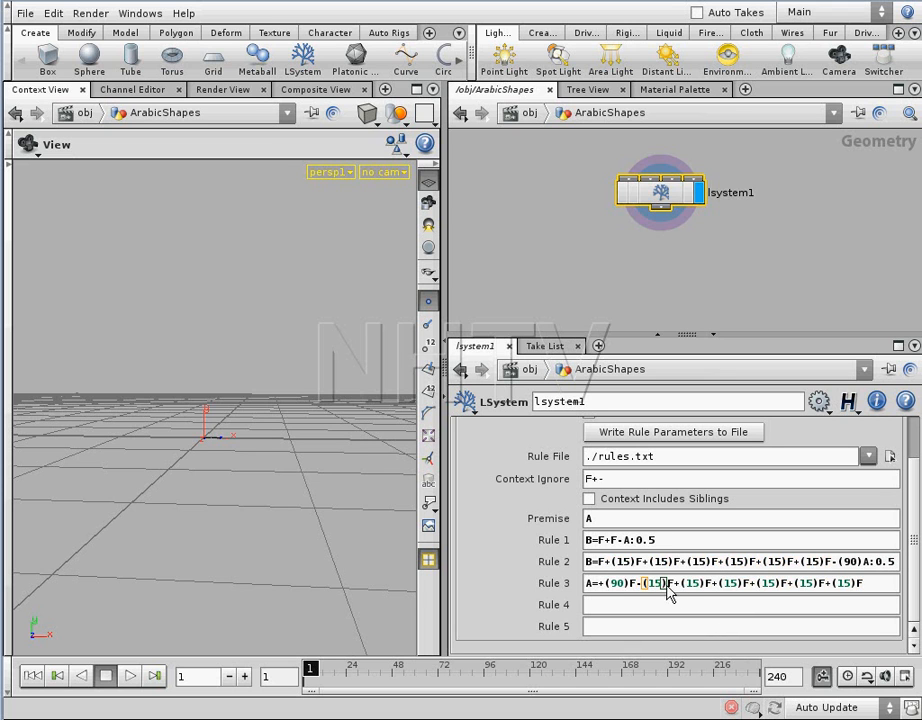
pyautogui.moveTo(674, 584); pyautogui.dragTo(831, 585)
pyautogui.write('-----')
pyautogui.press('Return')
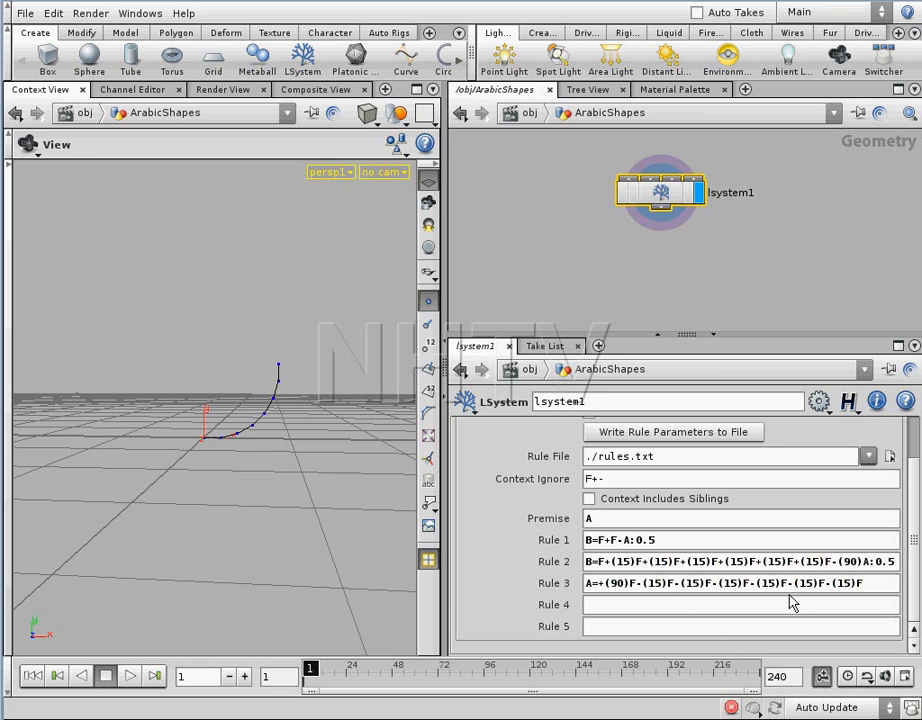
# Append A to the end of Rule 3 so the inverted arc repeats each generation.
pyautogui.moveTo(268, 425); pyautogui.dragTo(210, 434)
pyautogui.moveTo(210, 434); pyautogui.dragTo(307, 434, button='right')
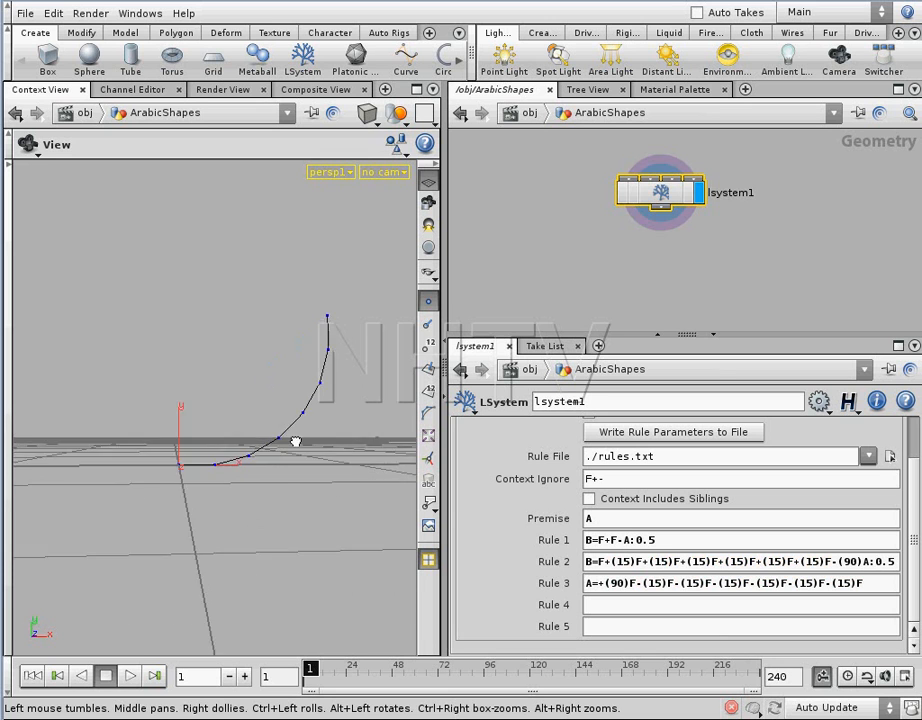
pyautogui.moveTo(307, 434); pyautogui.dragTo(290, 446)
pyautogui.click(869, 587)
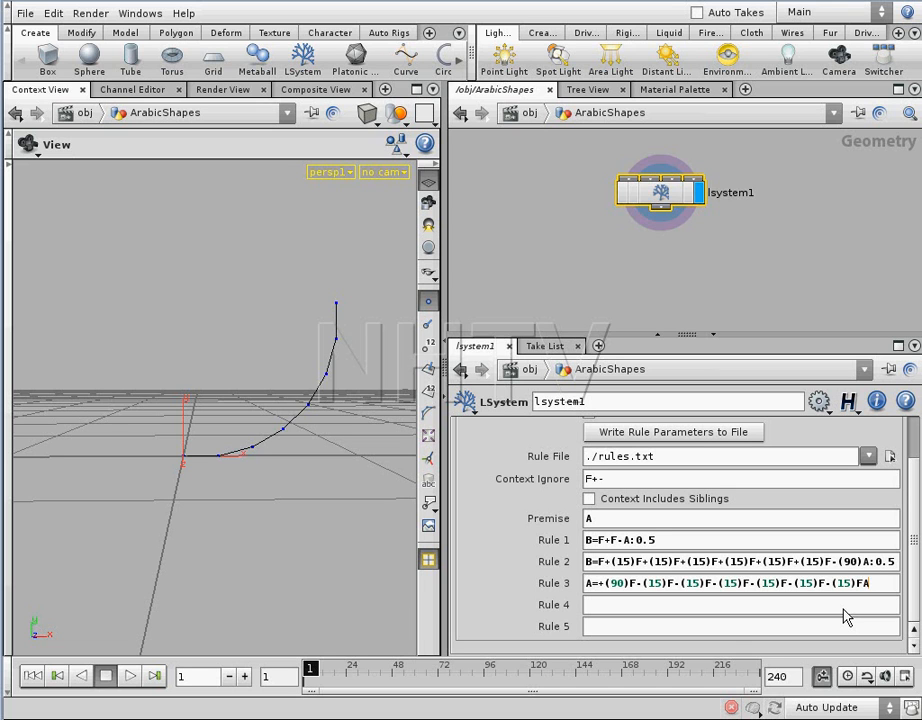
pyautogui.press('Return')
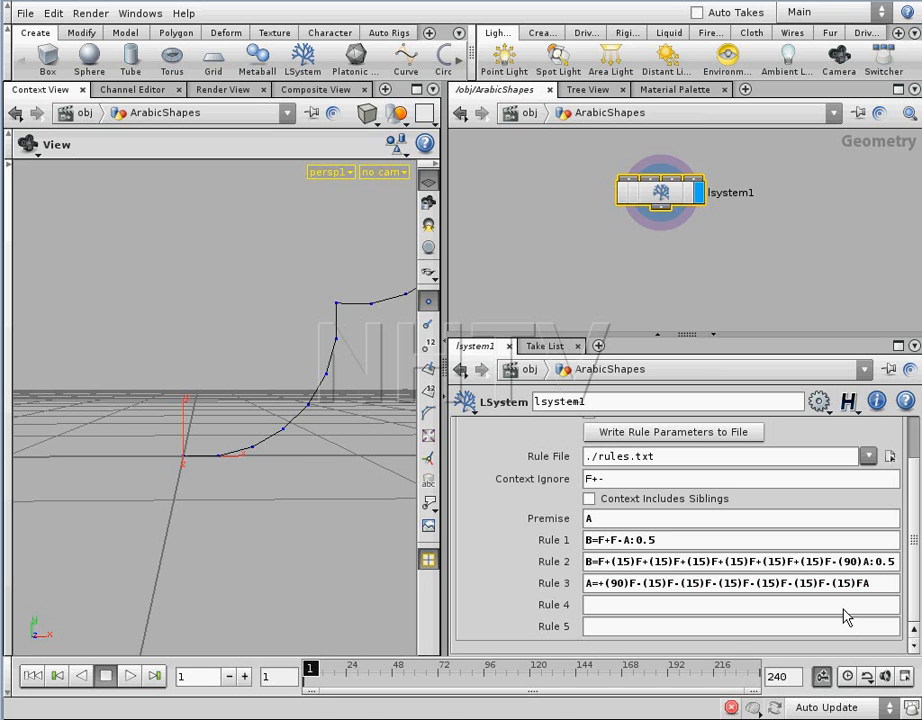
pyautogui.moveTo(300, 463); pyautogui.dragTo(222, 448)
# Append :0.5 to Rule 3 and set the starting symbol of Rules 1 and 2 back to A.
pyautogui.click(873, 585)
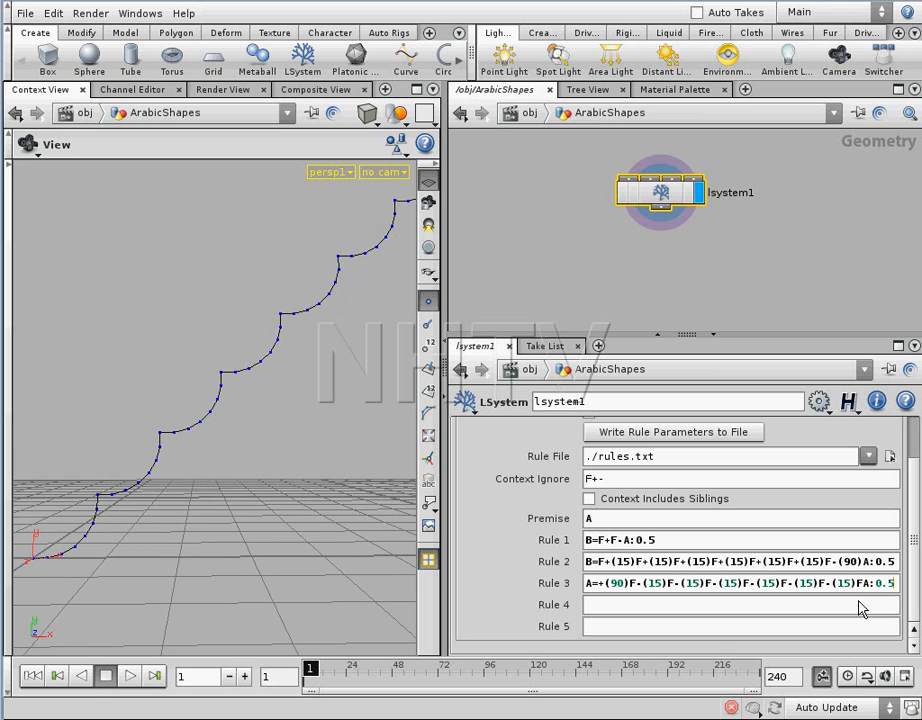
pyautogui.click(588, 540)
pyautogui.write('A')
pyautogui.moveTo(593, 561); pyautogui.dragTo(586, 562)
pyautogui.write('A')
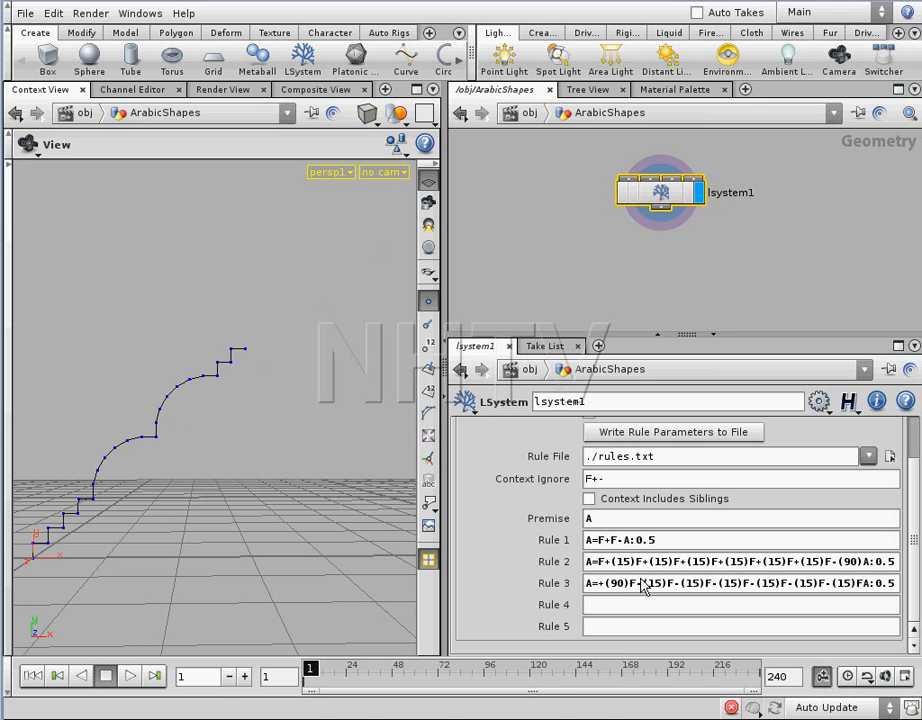
# Set the rule probabilities to 0.3 for Rule 1, 0.3 for Rule 2 and 0.4 for Rule 3.
pyautogui.moveTo(191, 446); pyautogui.dragTo(310, 482)
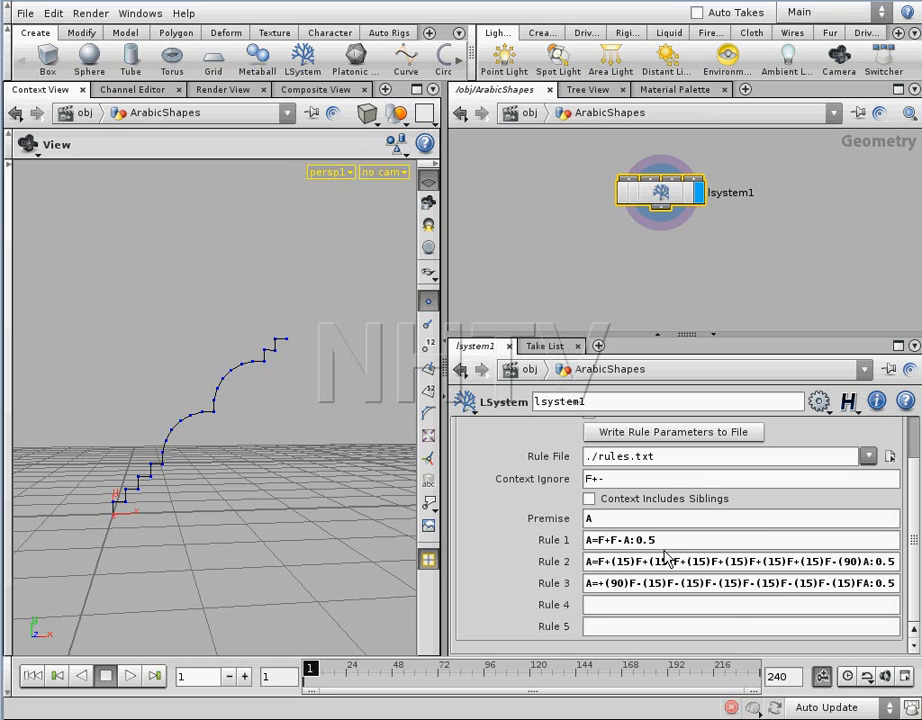
pyautogui.moveTo(649, 541); pyautogui.dragTo(657, 543)
pyautogui.write('3')
pyautogui.moveTo(887, 563); pyautogui.dragTo(897, 604)
pyautogui.write('3')
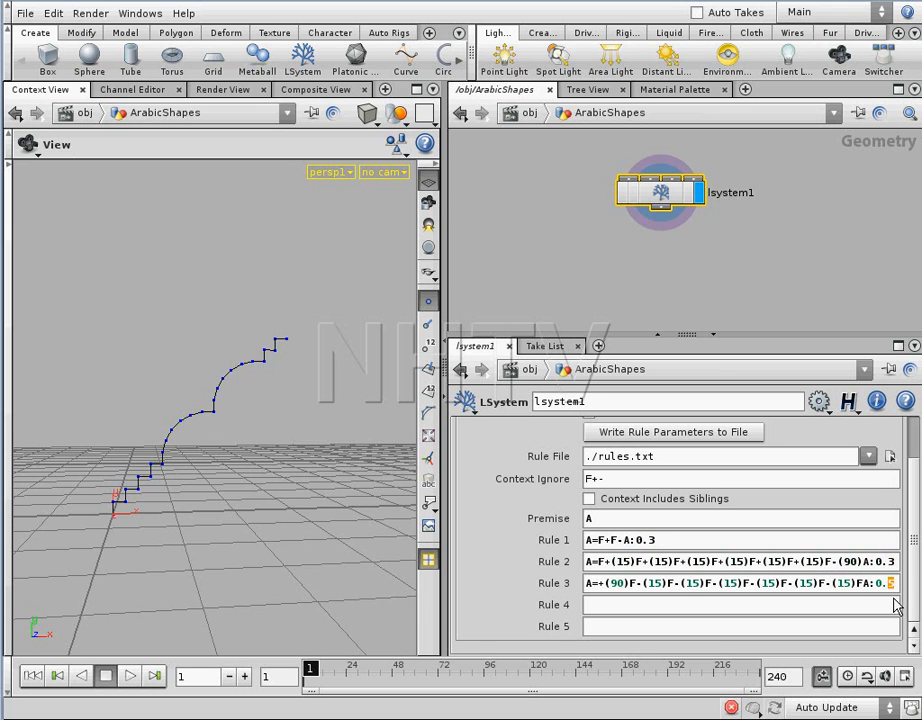
pyautogui.write('4')
pyautogui.press('Return')
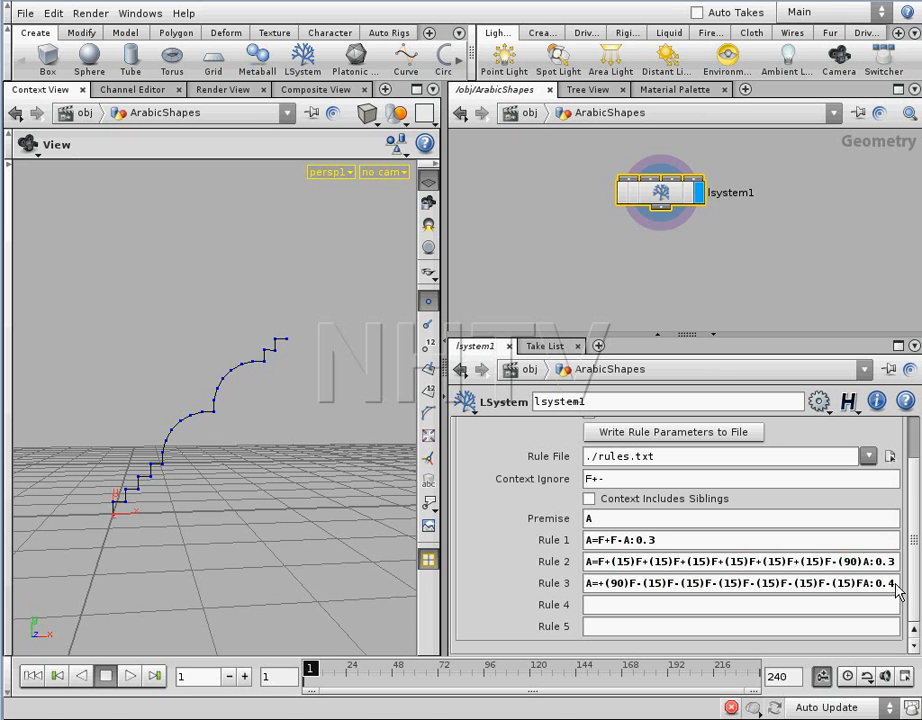
# Scrub the timeline to preview the three-rule variations, ending at frame 16.
pyautogui.click(318, 674)
pyautogui.moveTo(318, 674); pyautogui.dragTo(328, 675)
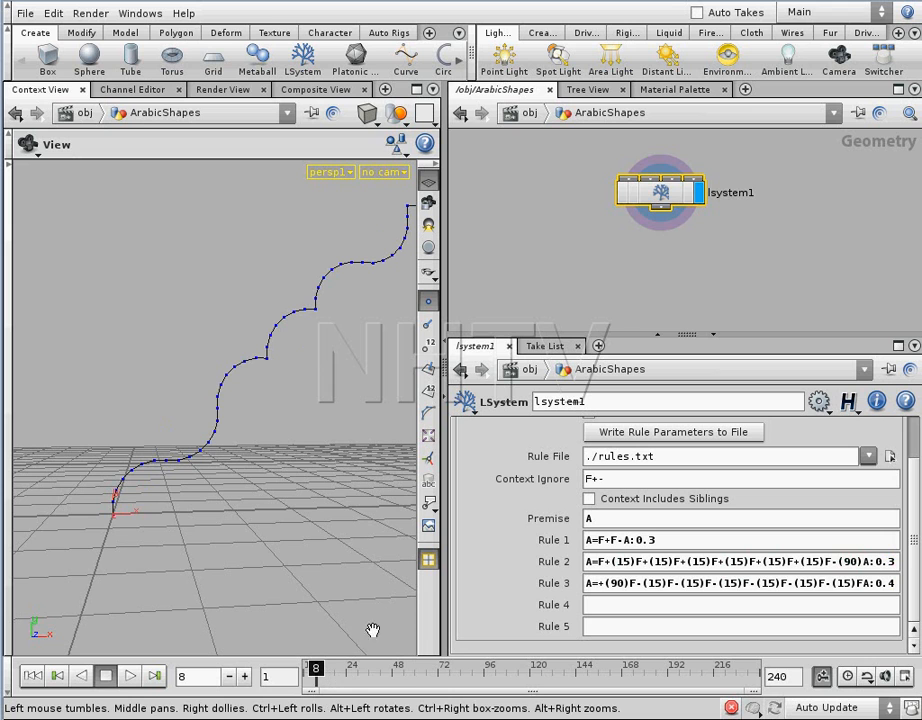
pyautogui.moveTo(270, 387); pyautogui.dragTo(262, 420)
pyautogui.moveTo(319, 673); pyautogui.dragTo(336, 676)
pyautogui.moveTo(310, 510); pyautogui.dragTo(323, 433)
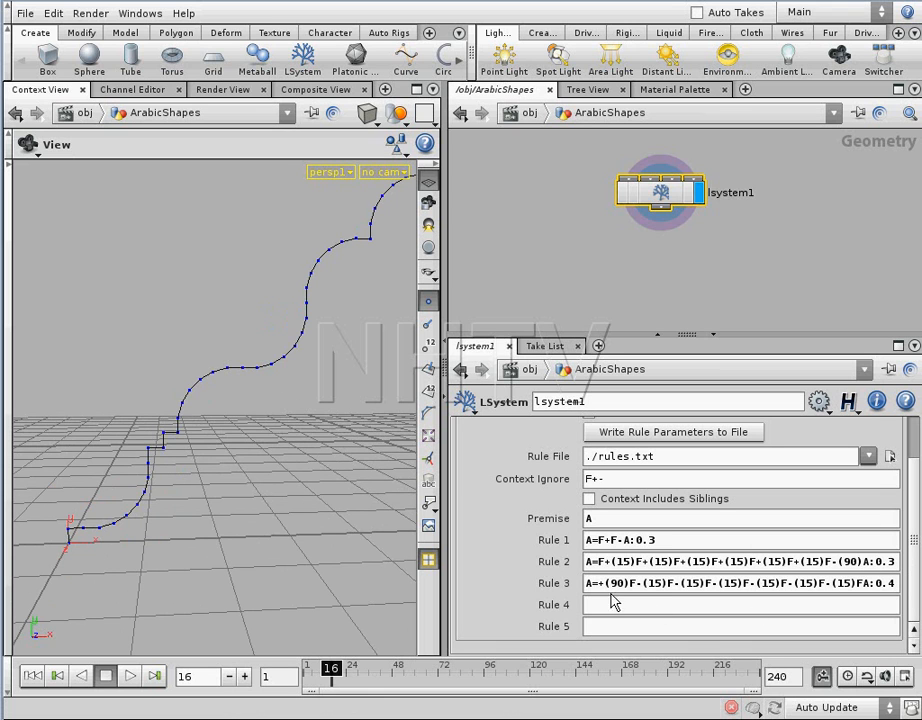
# Change the starting symbol of Rules 1, 2 and 3 from A to B.
pyautogui.click(588, 540)
pyautogui.write('B')
pyautogui.click(589, 561)
pyautogui.write('B')
pyautogui.click(589, 583)
pyautogui.write('B')
# Enter Rule 4 as A=F-(15)F-(15)F-(15)F-(15)F-(15)F-(15)FA, reusing the arc segments and closing A of Rule 3.
pyautogui.click(606, 604)
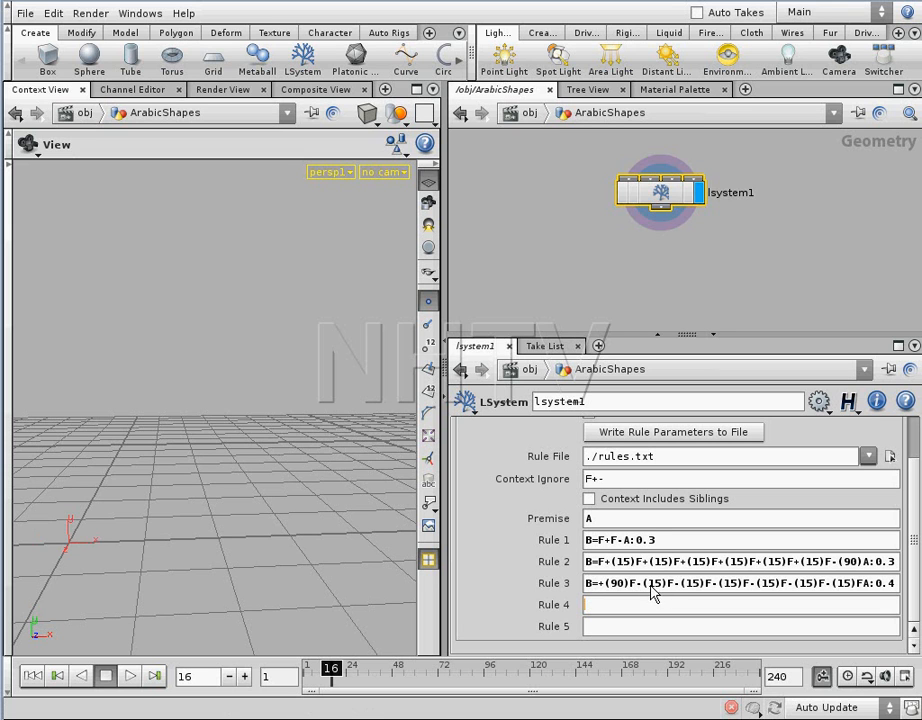
pyautogui.moveTo(630, 590); pyautogui.dragTo(868, 595)
pyautogui.hotkey('ctrl', 'c')
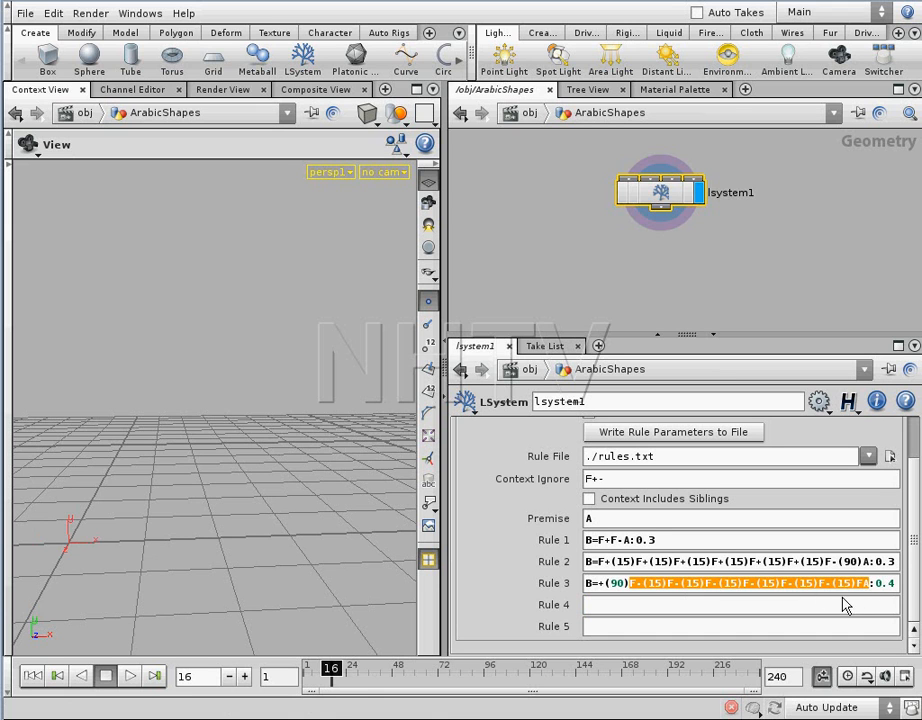
pyautogui.click(621, 606)
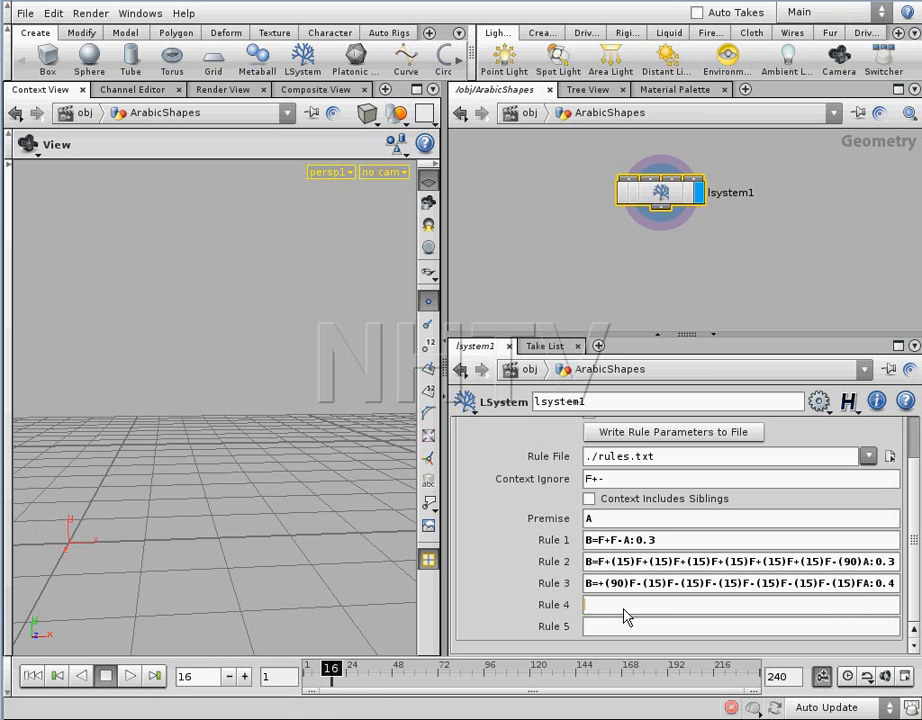
pyautogui.hotkey('ctrl', 'v')
pyautogui.write('A')
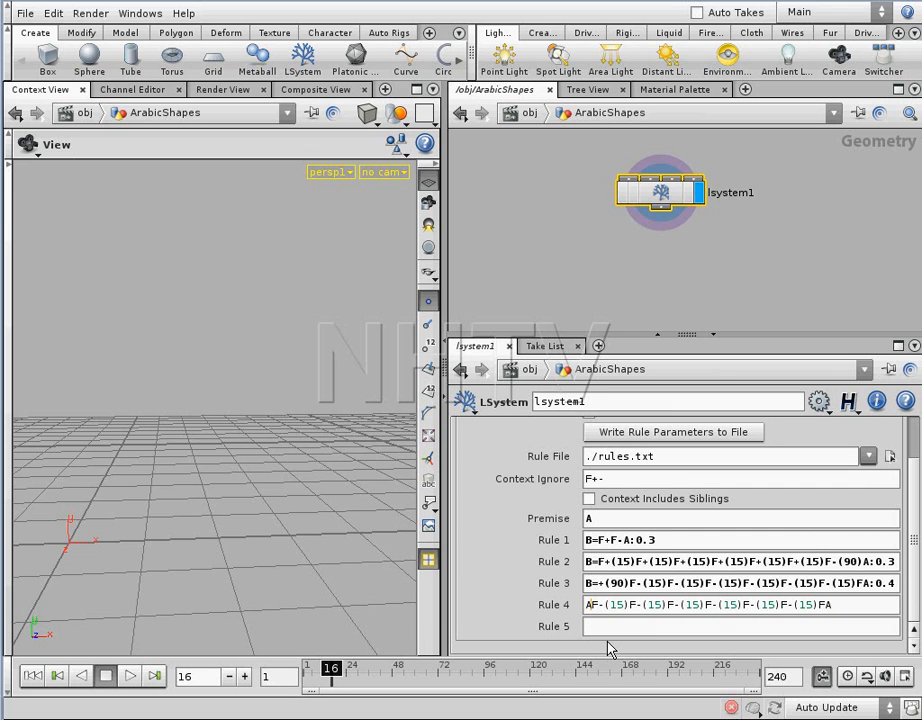
pyautogui.write('=')
pyautogui.press('Return')
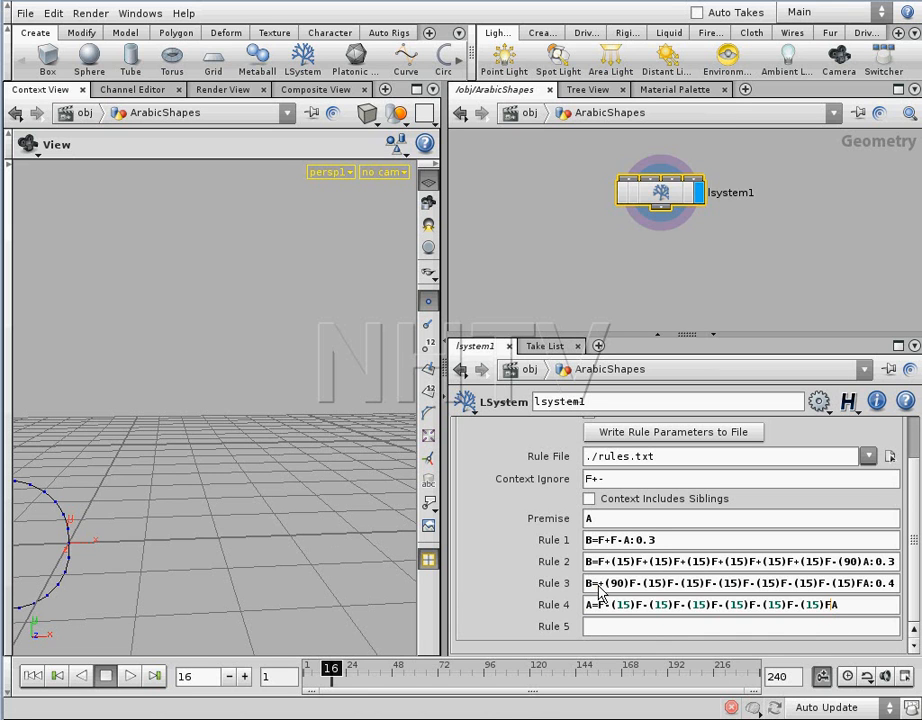
# Insert +(90) before the closing A of Rule 4 and view the resulting curve.
pyautogui.moveTo(598, 587); pyautogui.dragTo(620, 590)
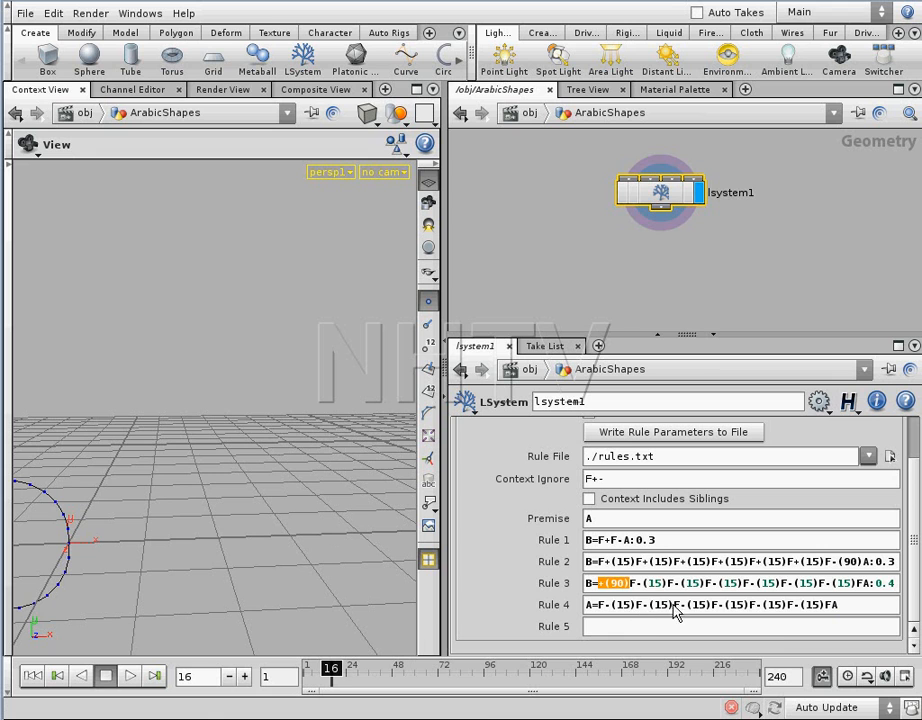
pyautogui.click(830, 606)
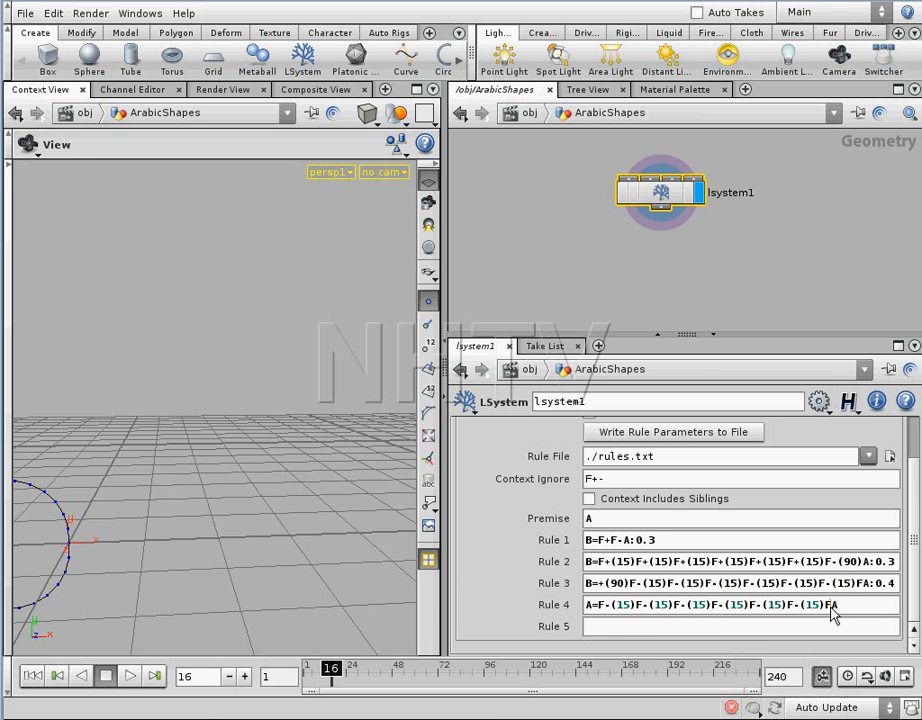
pyautogui.write('+(90)')
pyautogui.press('Return')
pyautogui.moveTo(136, 457); pyautogui.dragTo(150, 455)
pyautogui.moveTo(150, 455); pyautogui.dragTo(340, 428, button='middle')
pyautogui.moveTo(340, 428); pyautogui.dragTo(171, 448, button='right')
pyautogui.moveTo(171, 448); pyautogui.dragTo(313, 445)
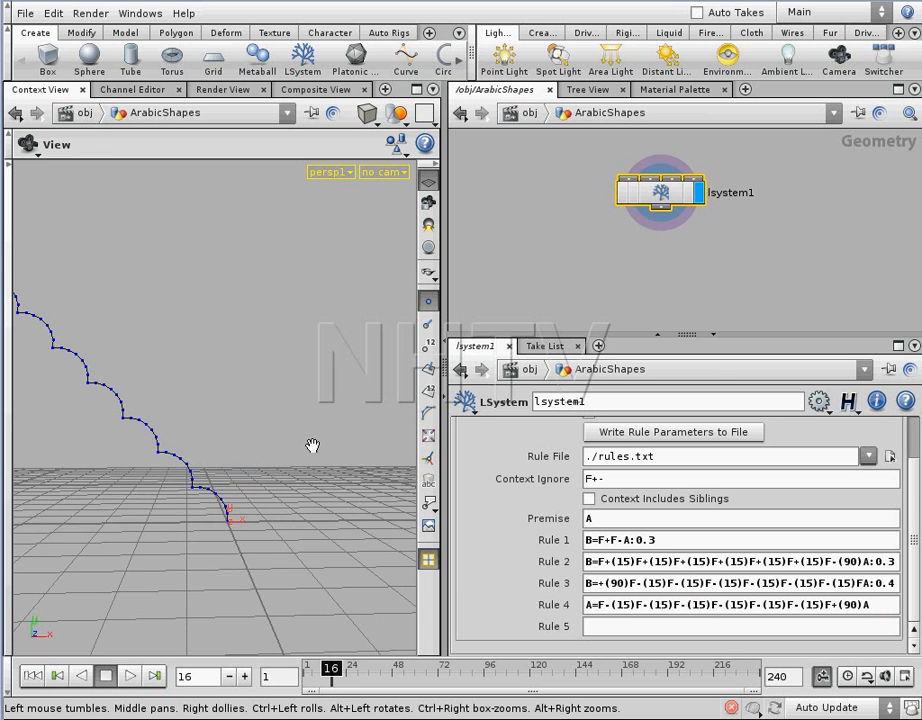
# Copy Rule 2 into Rule 5 and change the copy's starting symbol to A.
pyautogui.click(896, 563)
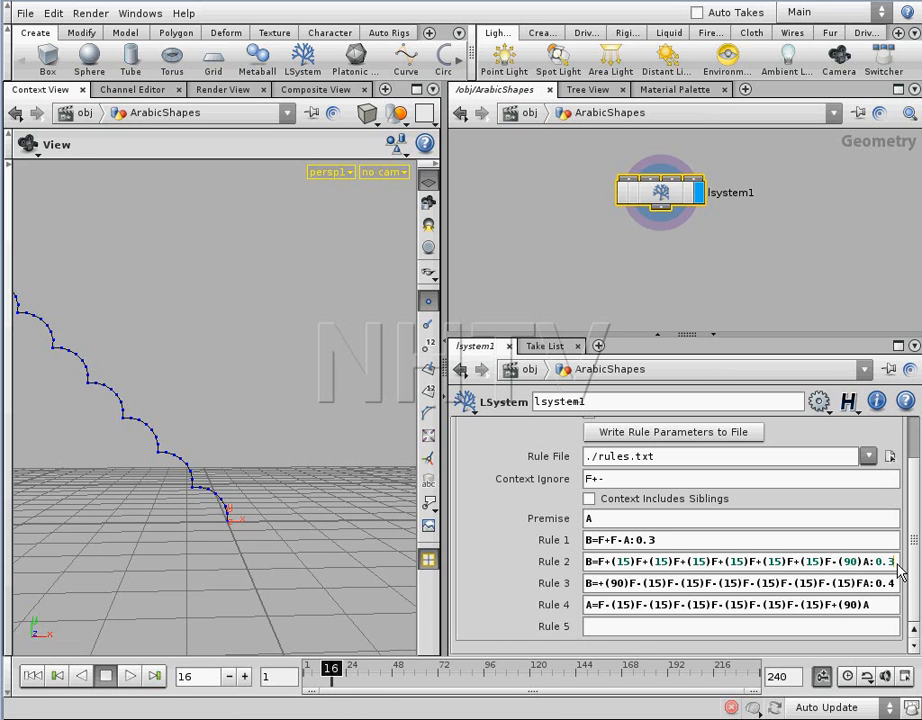
pyautogui.moveTo(896, 563); pyautogui.dragTo(586, 572)
pyautogui.hotkey('ctrl', 'c')
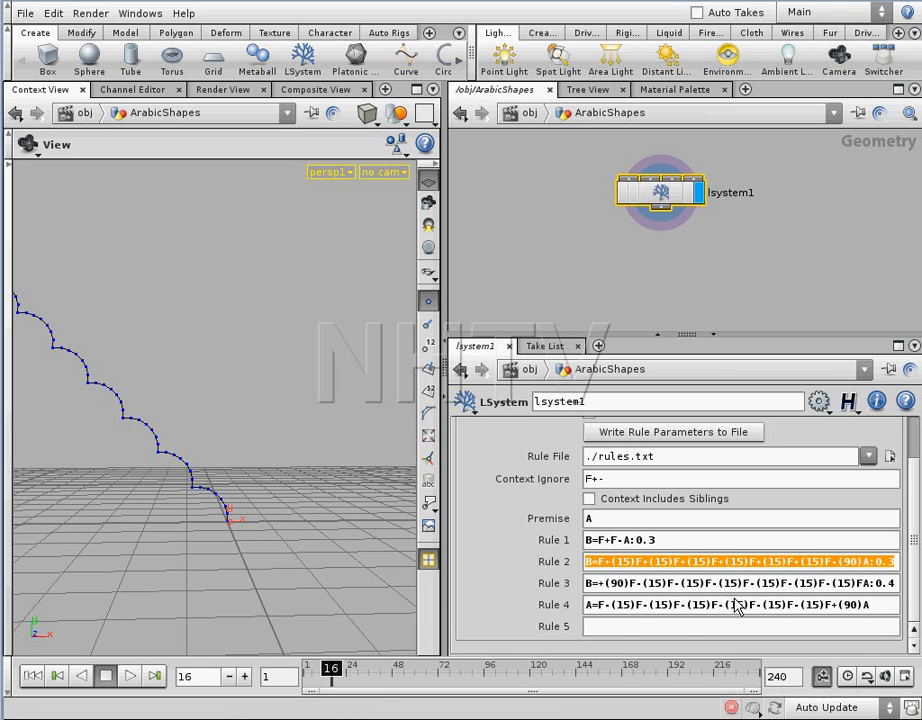
pyautogui.click(617, 629)
pyautogui.hotkey('ctrl', 'v')
pyautogui.moveTo(592, 626); pyautogui.dragTo(584, 626)
pyautogui.write('A')
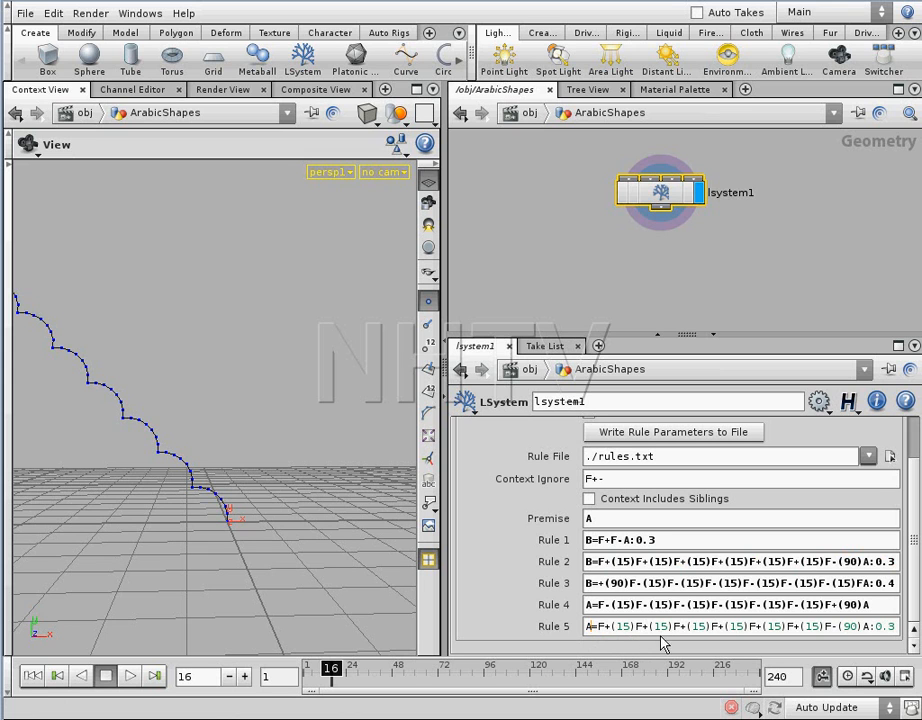
# Move -(90) to the start of Rule 5's replacement and remove its probability, giving A=-(90)F+(15)F+(15)F+(15)F+(15)F+(15)F+(15)FA.
pyautogui.click(607, 630)
pyautogui.moveTo(831, 636); pyautogui.dragTo(863, 636)
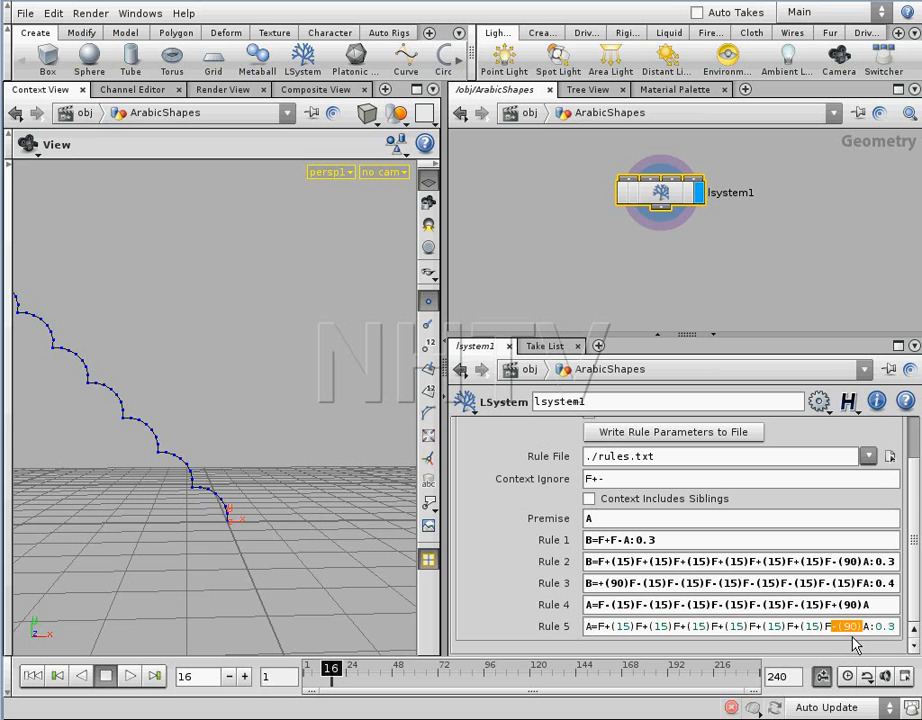
pyautogui.press('BackSpace')
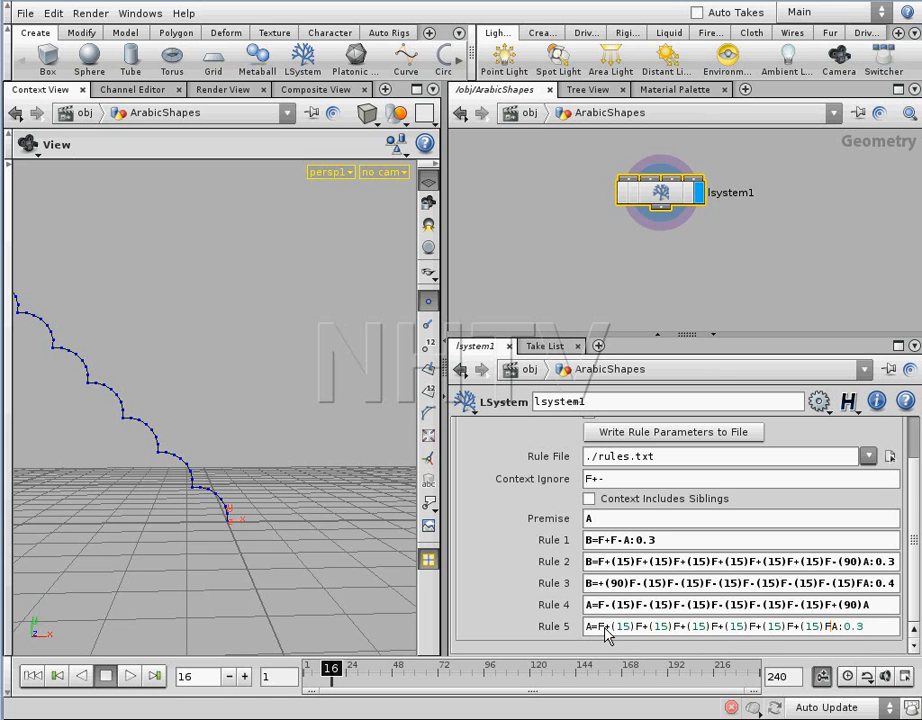
pyautogui.write('-(90)')
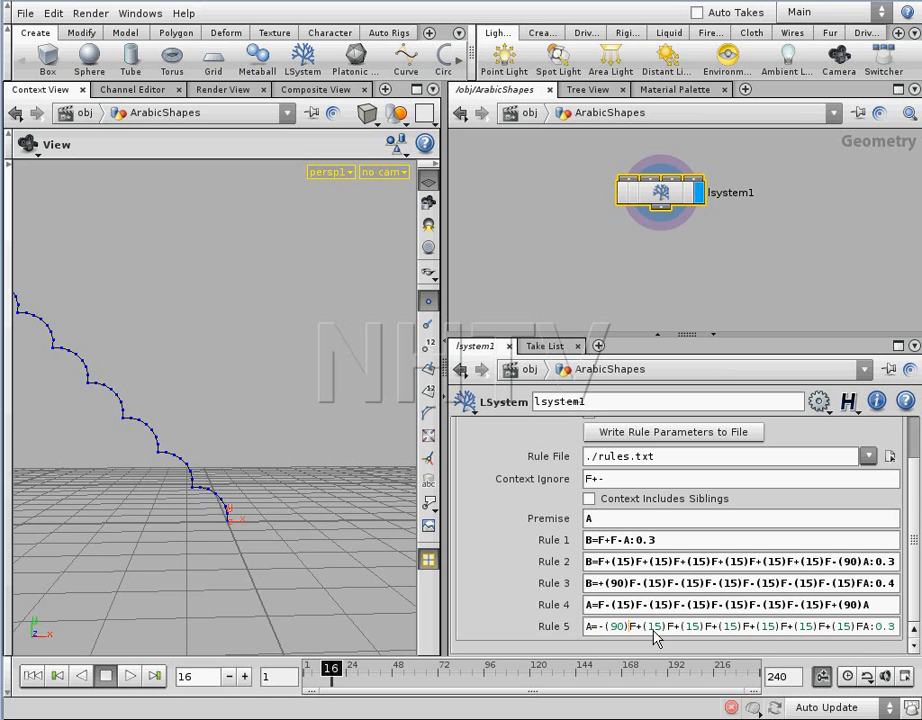
pyautogui.click(882, 632)
pyautogui.moveTo(872, 638); pyautogui.dragTo(900, 638)
pyautogui.press('BackSpace')
# Change Rule 4's starting symbol to B to preview Rule 5 on its own.
pyautogui.click(586, 606)
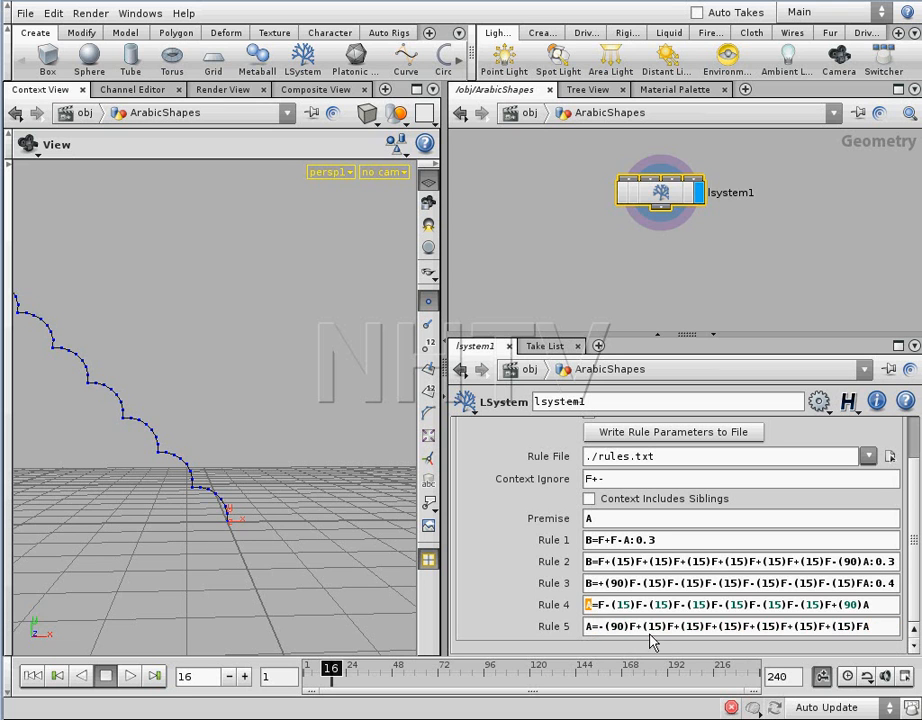
pyautogui.press('Return')
pyautogui.moveTo(268, 453)
pyautogui.mouseDown()
pyautogui.moveTo(340, 449)
pyautogui.moveTo(261, 453)
pyautogui.moveTo(273, 455)
pyautogui.mouseUp()
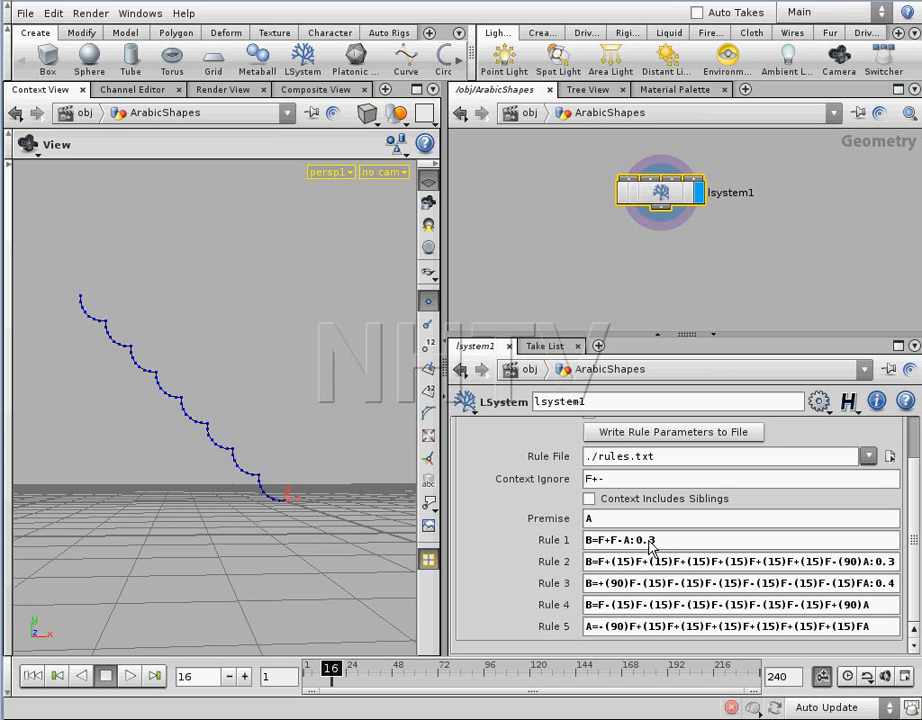
# Set the probability of all five rules to 0.2.
pyautogui.write('2')
pyautogui.doubleClick(891, 563)
pyautogui.write('2')
pyautogui.doubleClick(891, 583)
pyautogui.write('2')
pyautogui.moveTo(876, 591); pyautogui.dragTo(887, 599)
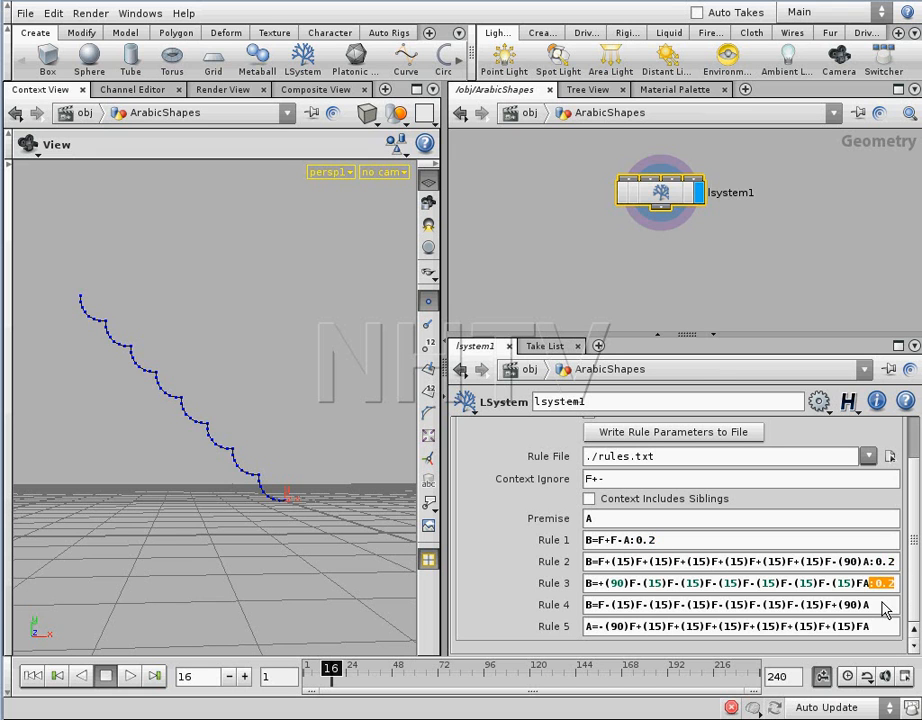
pyautogui.click(872, 604)
pyautogui.write(':0.2')
pyautogui.click(876, 627)
pyautogui.write(':0.2')
pyautogui.press('Return')
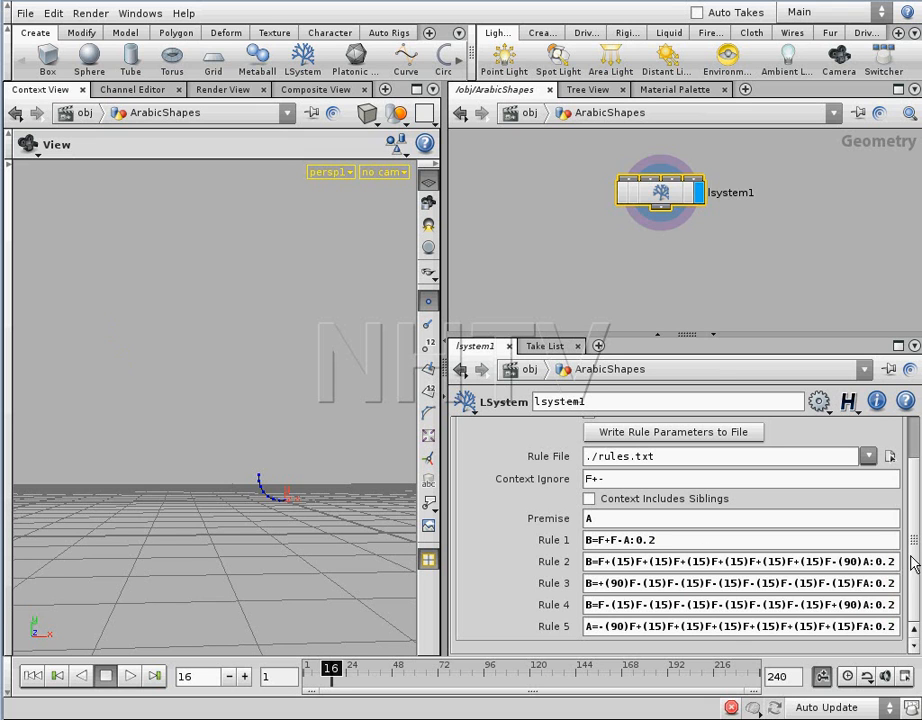
# Change the starting symbol of Rules 1 to 4 to A.
pyautogui.click(588, 606)
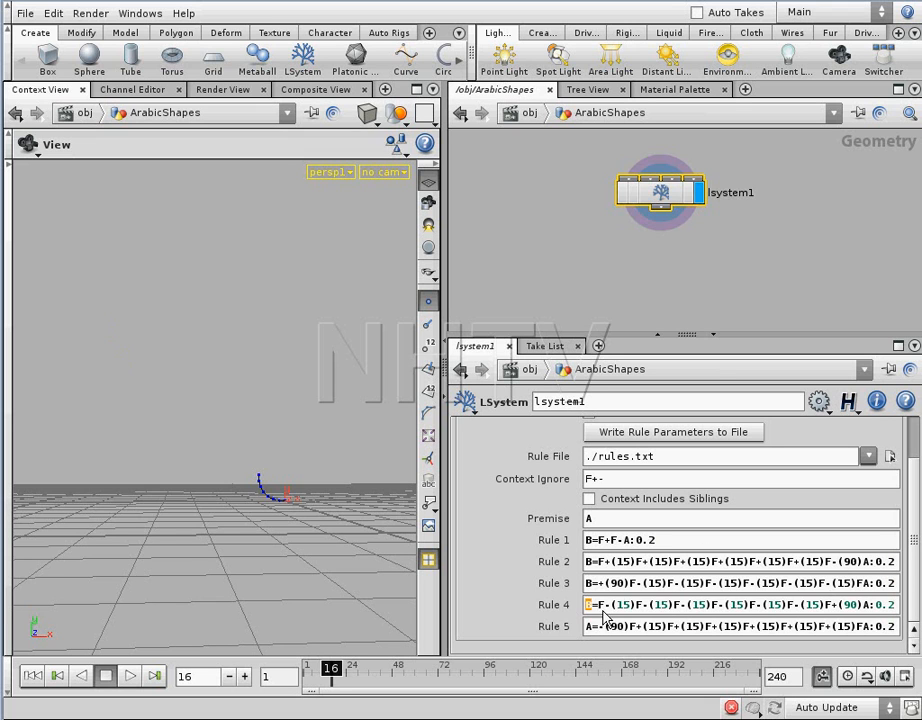
pyautogui.click(590, 590)
pyautogui.moveTo(593, 565)
pyautogui.mouseDown()
pyautogui.moveTo(584, 565)
pyautogui.moveTo(584, 543)
pyautogui.mouseUp()
pyautogui.write('A')
pyautogui.write('A')
pyautogui.press('Return')
# Scrub the timeline to preview the five-rule variations, ending at frame 37.
pyautogui.moveTo(303, 443); pyautogui.dragTo(240, 446)
pyautogui.moveTo(240, 446); pyautogui.dragTo(335, 430, button='right')
pyautogui.moveTo(333, 684); pyautogui.dragTo(372, 683)
pyautogui.moveTo(284, 467); pyautogui.dragTo(260, 513)
pyautogui.moveTo(370, 667); pyautogui.dragTo(377, 668)
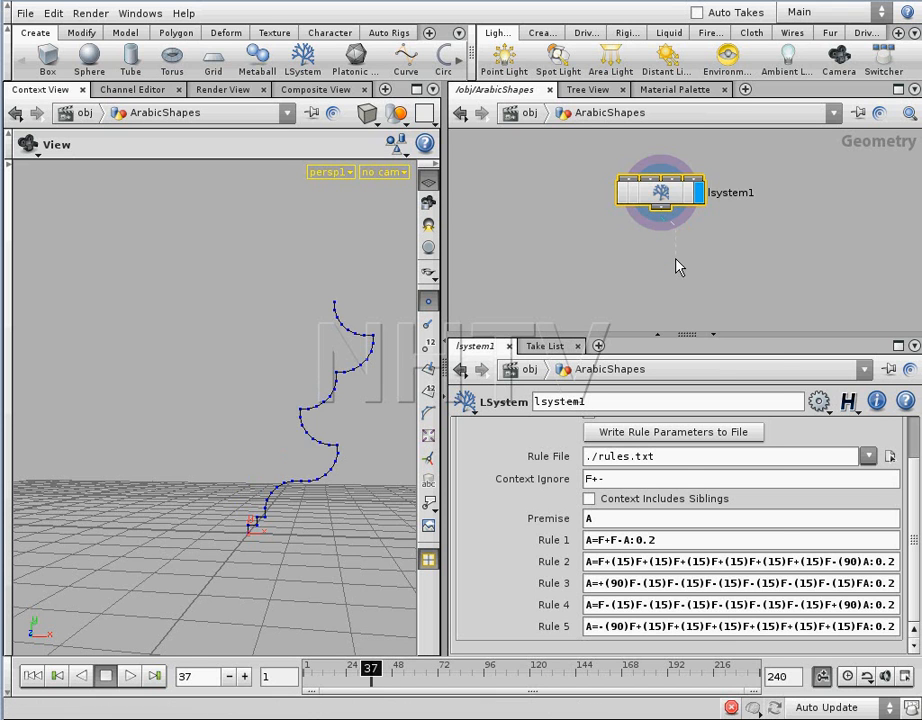
# Add a Revolve node after lsystem1 and display its result.
pyautogui.press('Tab')
pyautogui.write('rev')
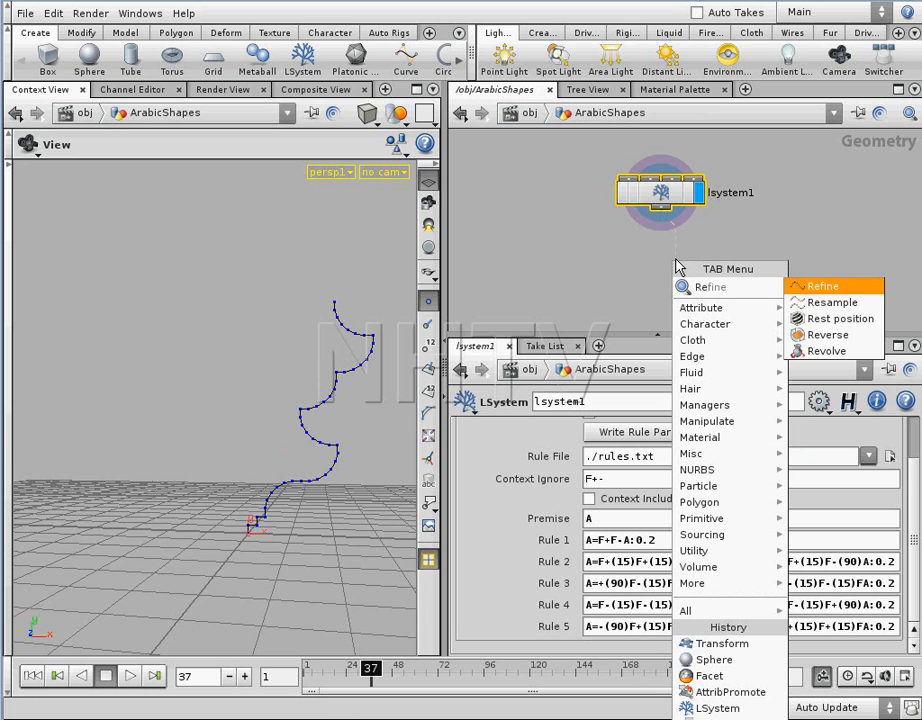
pyautogui.press('Down')
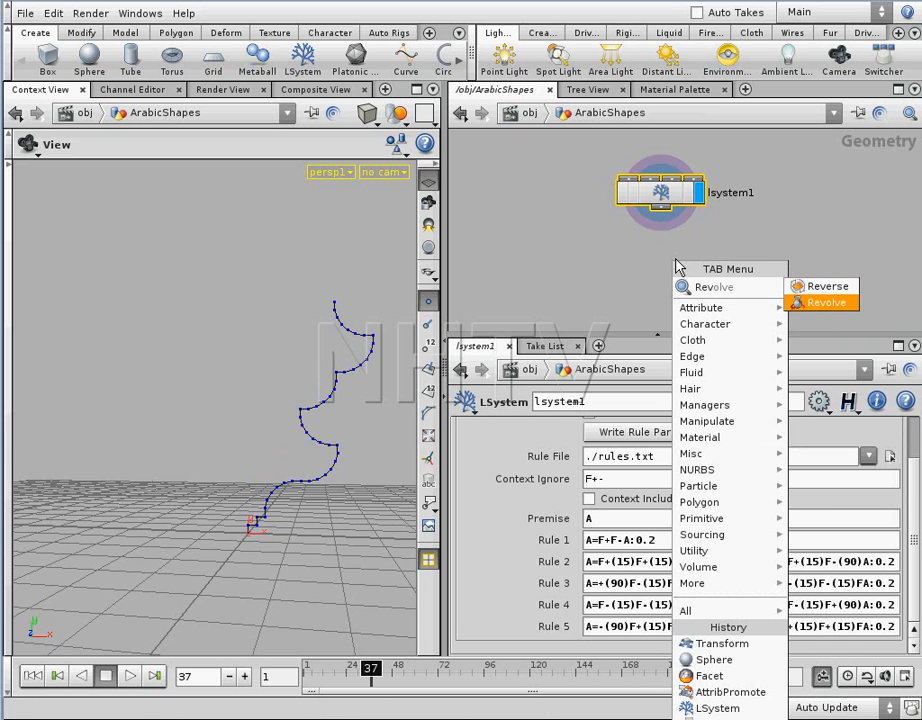
pyautogui.press('Return')
pyautogui.click(676, 262)
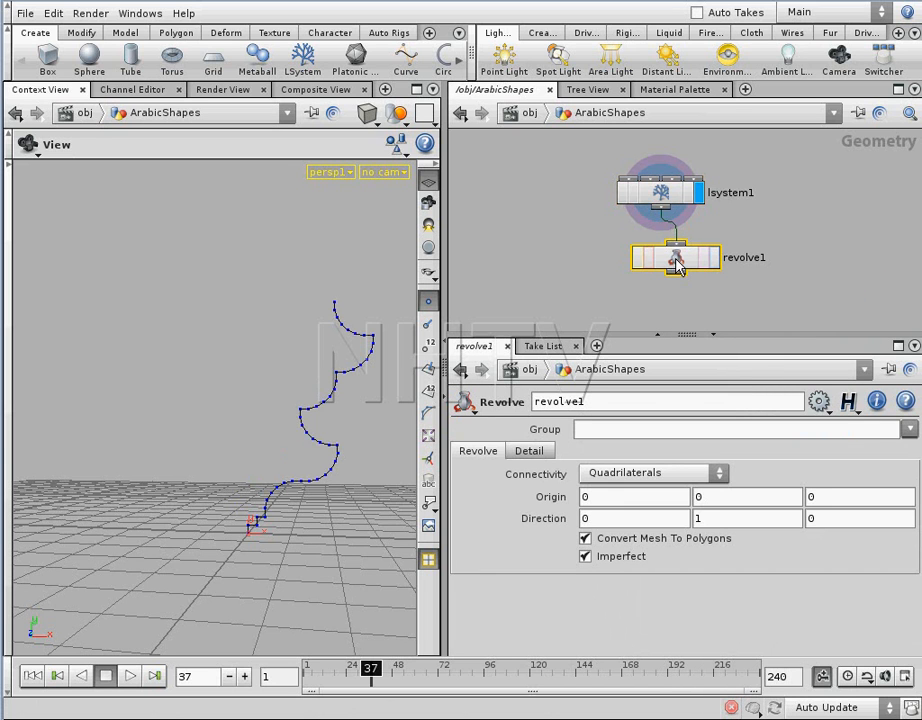
pyautogui.click(713, 257)
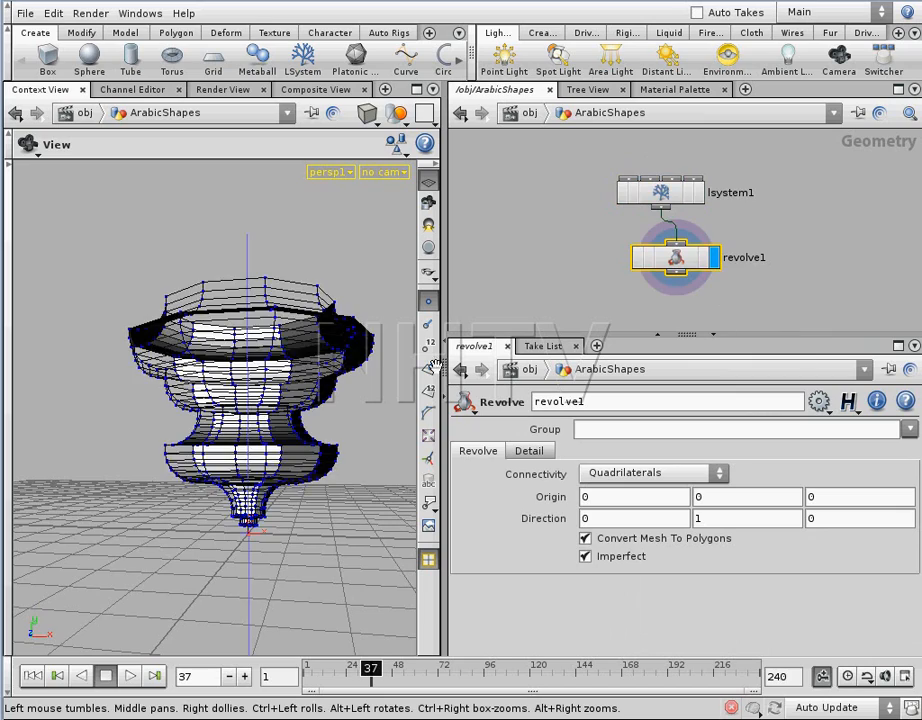
# Set the Revolve node's divisions to 23.
pyautogui.moveTo(228, 353); pyautogui.dragTo(266, 362)
pyautogui.click(536, 454)
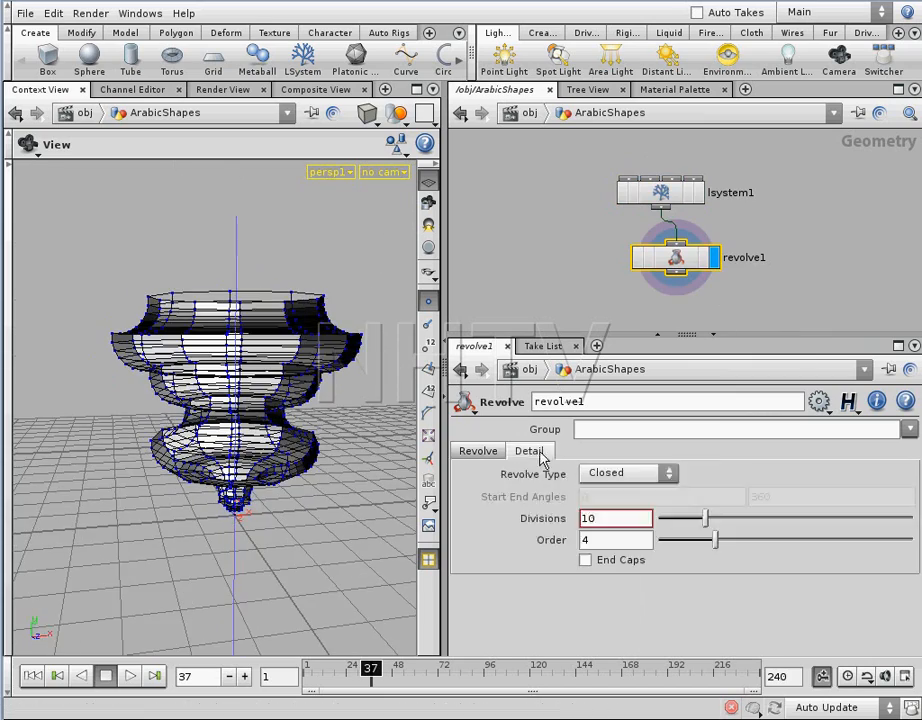
pyautogui.moveTo(706, 520); pyautogui.dragTo(773, 519)
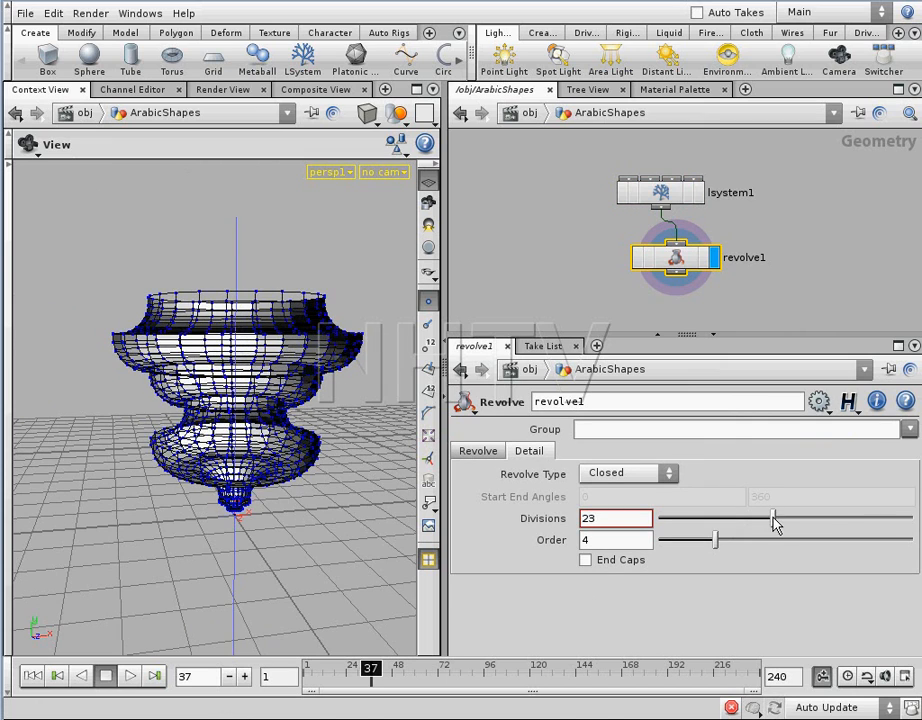
# Scrub the timeline to preview the revolved shapes, ending at frame 58, and look into the shape from above.
pyautogui.moveTo(255, 365)
pyautogui.mouseDown()
pyautogui.moveTo(265, 450)
pyautogui.moveTo(255, 380)
pyautogui.mouseUp()
pyautogui.moveTo(376, 669); pyautogui.dragTo(386, 677)
pyautogui.moveTo(253, 461); pyautogui.dragTo(403, 370)
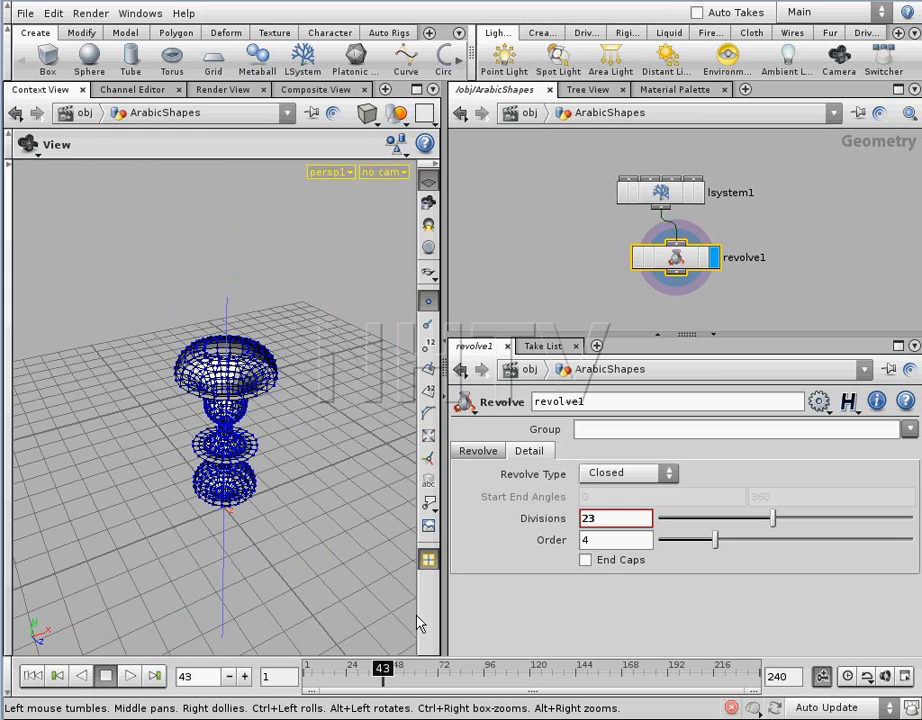
pyautogui.moveTo(382, 669); pyautogui.dragTo(413, 677)
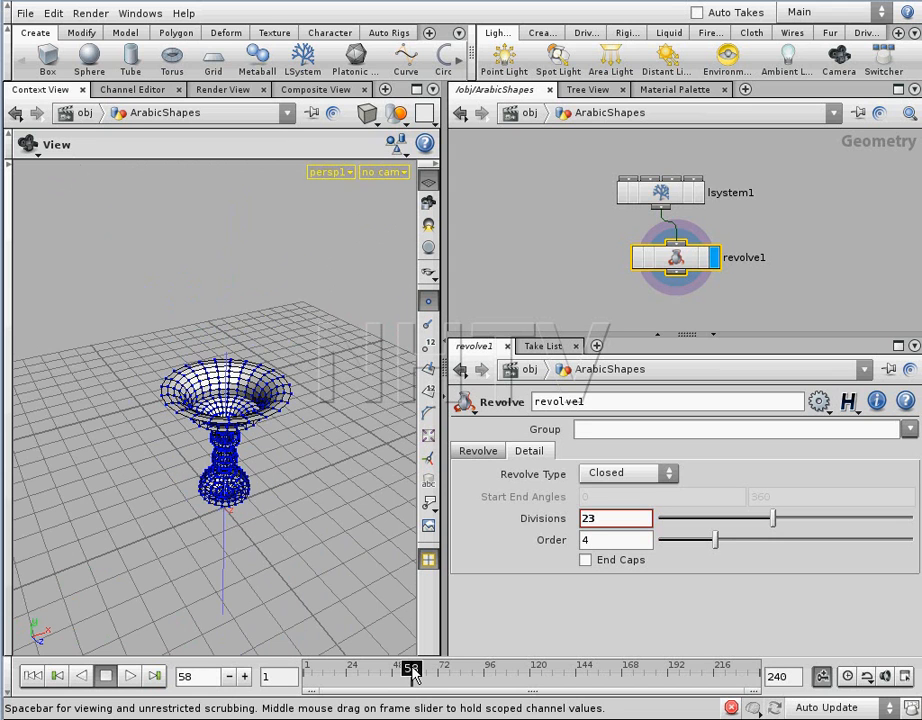
pyautogui.moveTo(265, 554); pyautogui.dragTo(316, 517)
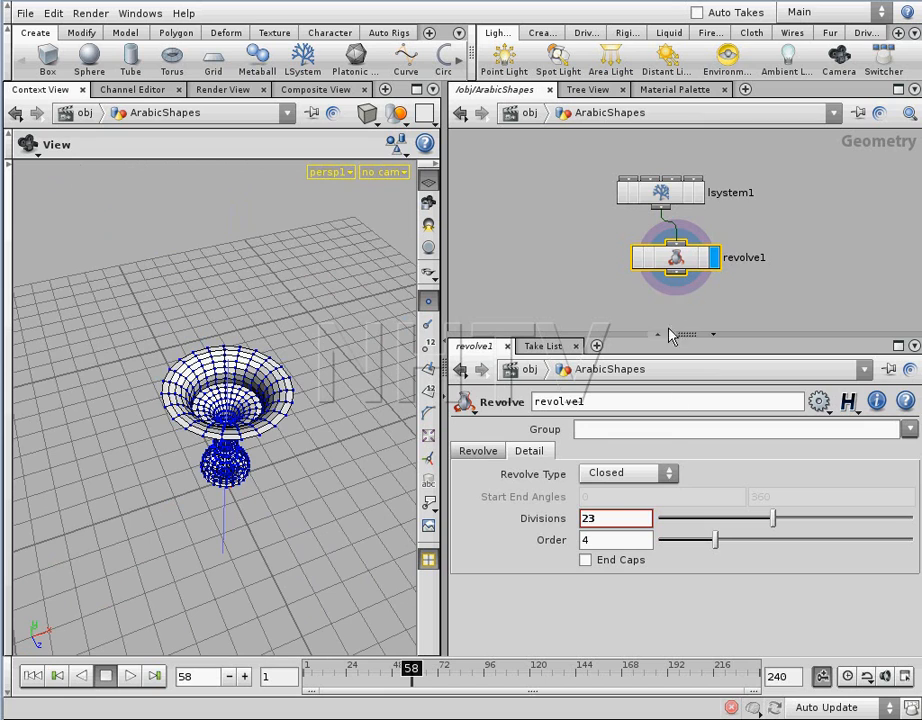
# Turn on End Caps for the Revolve node.
pyautogui.click(586, 560)
pyautogui.moveTo(377, 506)
pyautogui.mouseDown()
pyautogui.moveTo(282, 447)
pyautogui.moveTo(292, 375)
pyautogui.moveTo(298, 500)
pyautogui.moveTo(376, 491)
pyautogui.mouseUp()
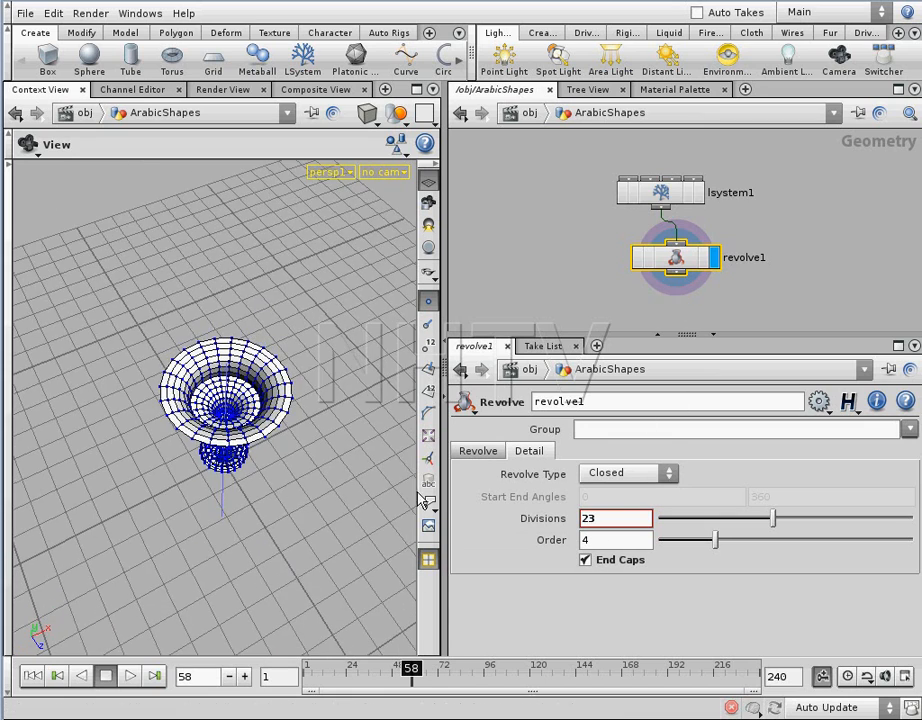
pyautogui.click(490, 455)
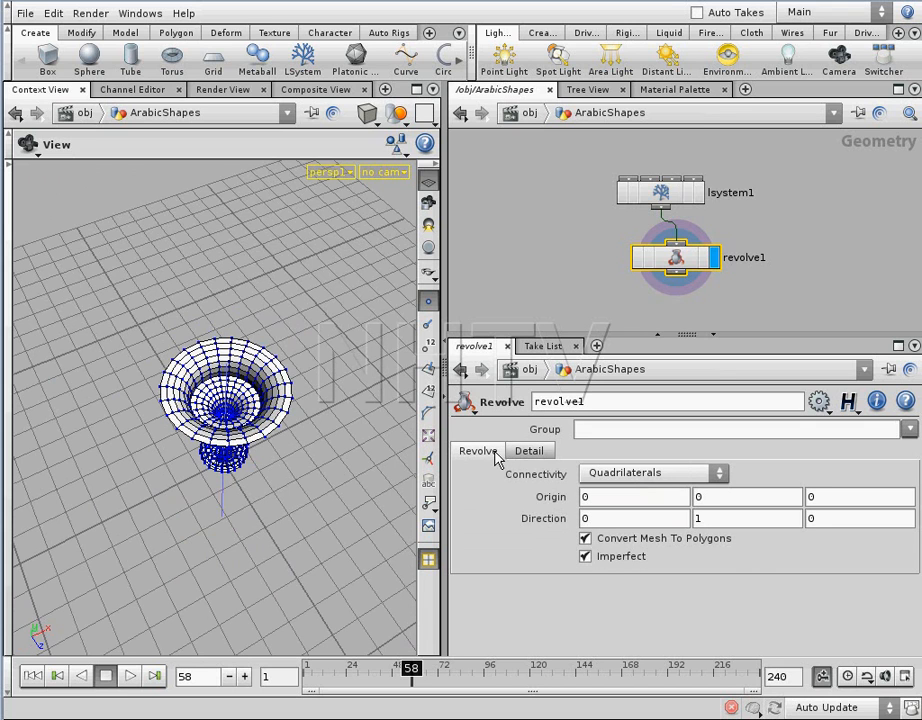
pyautogui.click(586, 557)
# Add a Reverse node after revolve1 and display its result.
pyautogui.press('Tab')
pyautogui.write('re')
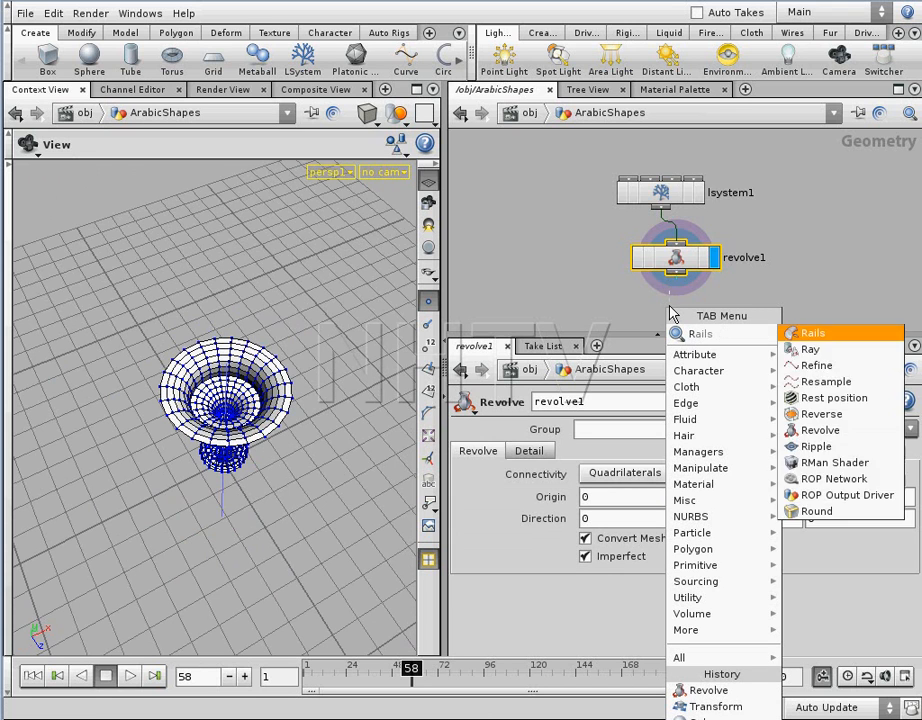
pyautogui.press('Down')
pyautogui.press('Down')
pyautogui.press('Down')
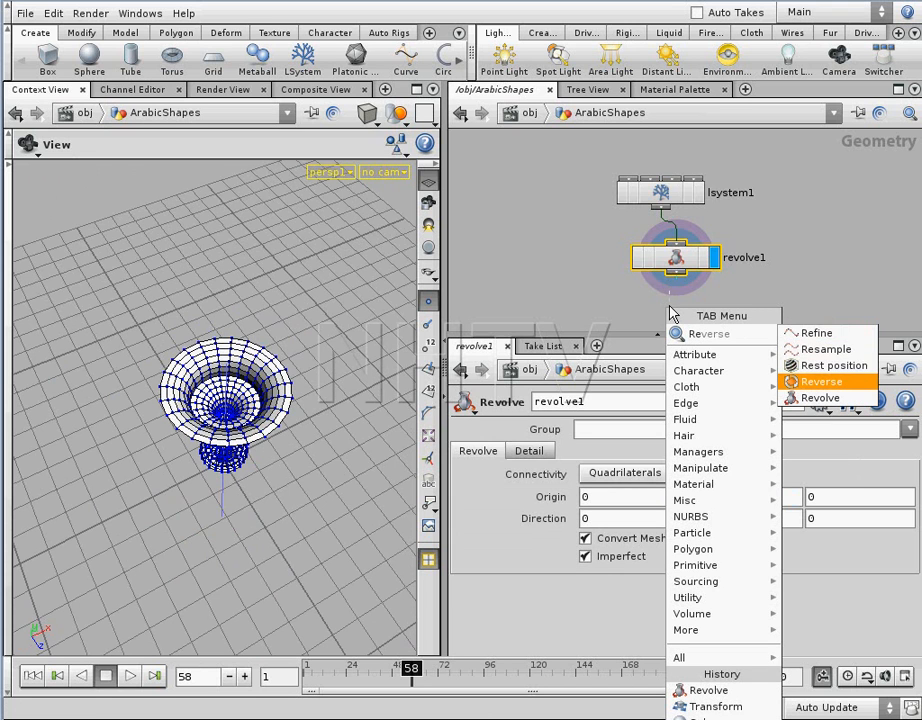
pyautogui.press('Return')
pyautogui.click(670, 308)
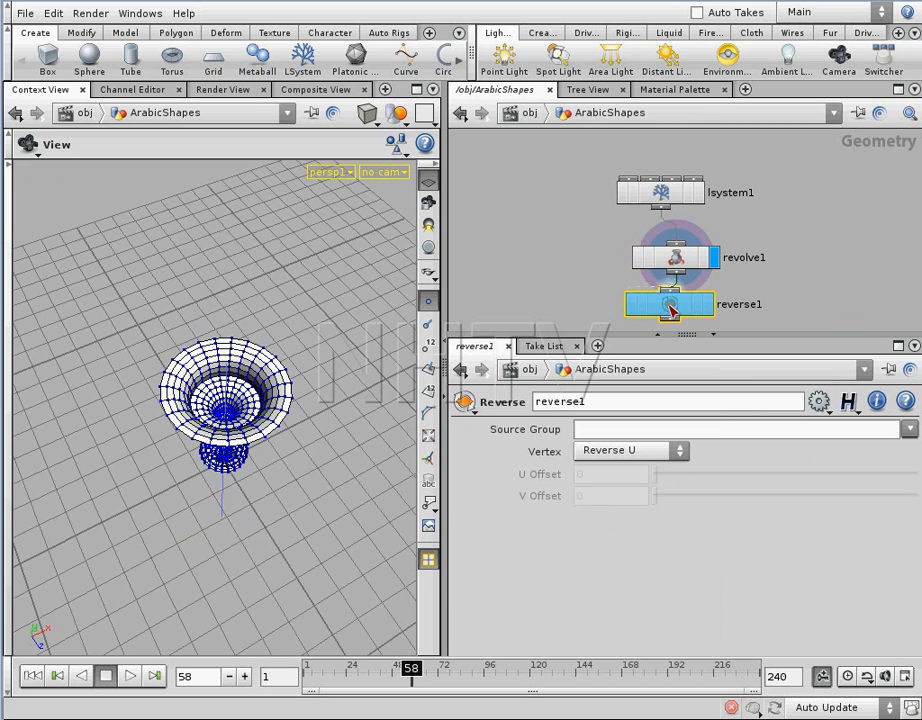
pyautogui.click(709, 305)
# Hide the points in the viewport and move the timeline to frame 67.
pyautogui.moveTo(377, 401); pyautogui.dragTo(249, 407)
pyautogui.click(419, 678)
pyautogui.moveTo(419, 678); pyautogui.dragTo(427, 678)
pyautogui.click(427, 302)
pyautogui.moveTo(427, 676); pyautogui.dragTo(430, 676)
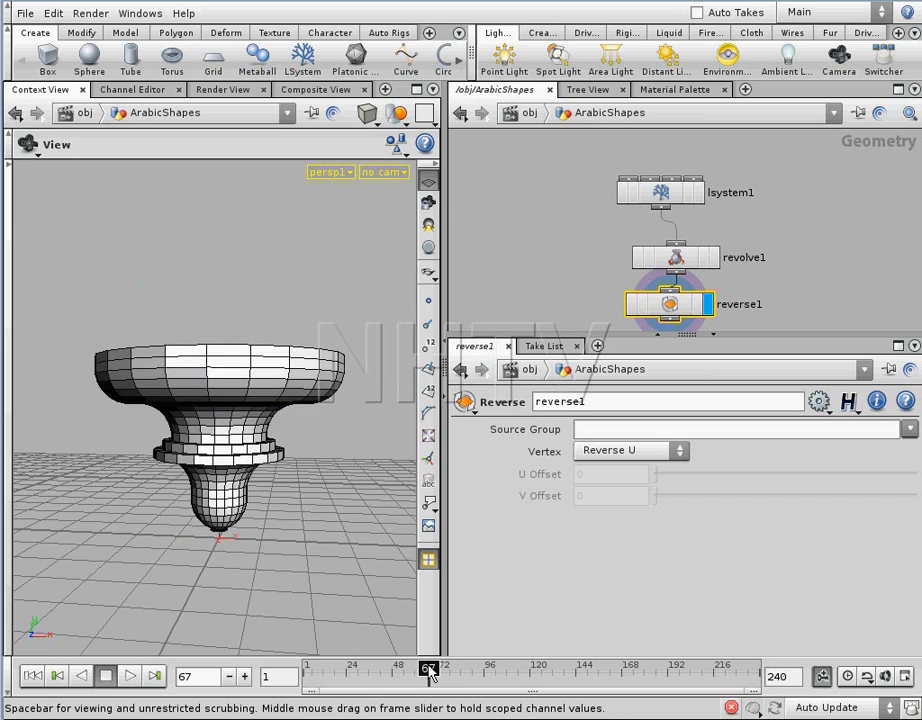
# Inspect the revolved shapes from several angles while scrubbing the timeline to frame 83.
pyautogui.moveTo(288, 487); pyautogui.dragTo(319, 440)
pyautogui.moveTo(246, 484); pyautogui.dragTo(290, 464, button='right')
pyautogui.moveTo(289, 464); pyautogui.dragTo(337, 438)
pyautogui.moveTo(337, 438); pyautogui.dragTo(224, 452, button='right')
pyautogui.moveTo(224, 452); pyautogui.dragTo(275, 520)
pyautogui.moveTo(429, 676); pyautogui.dragTo(448, 677)
pyautogui.moveTo(240, 500); pyautogui.dragTo(237, 442)
pyautogui.click(457, 676)
pyautogui.moveTo(457, 676); pyautogui.dragTo(465, 677)
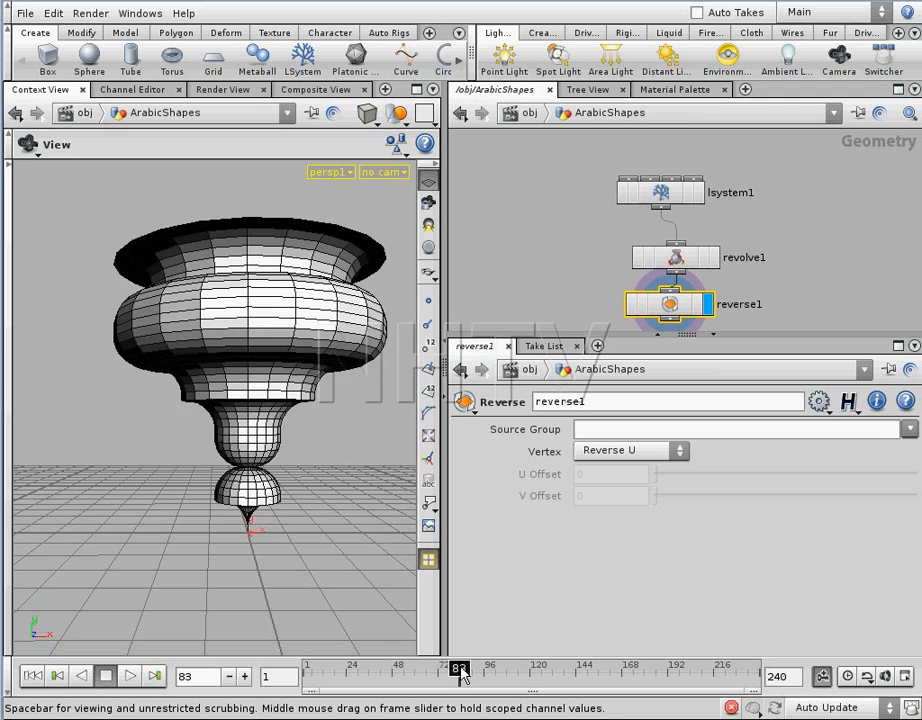
pyautogui.moveTo(245, 500); pyautogui.dragTo(224, 506)
pyautogui.moveTo(224, 506); pyautogui.dragTo(293, 479, button='right')
pyautogui.moveTo(288, 496); pyautogui.dragTo(265, 492)
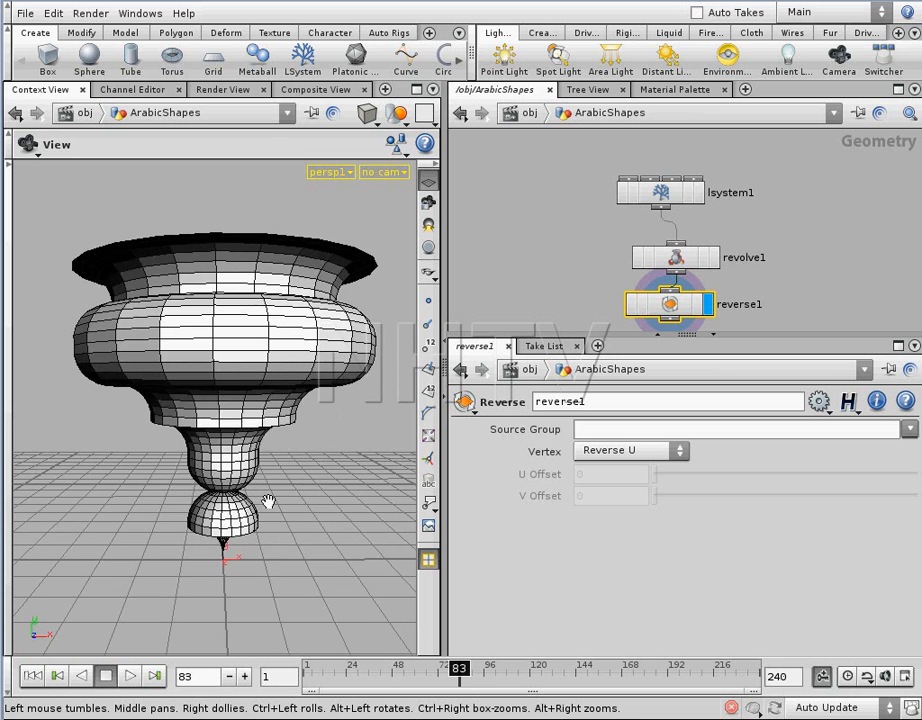
# Preview further revolved variations along the timeline, ending at frame 99.
pyautogui.moveTo(463, 672); pyautogui.dragTo(476, 675)
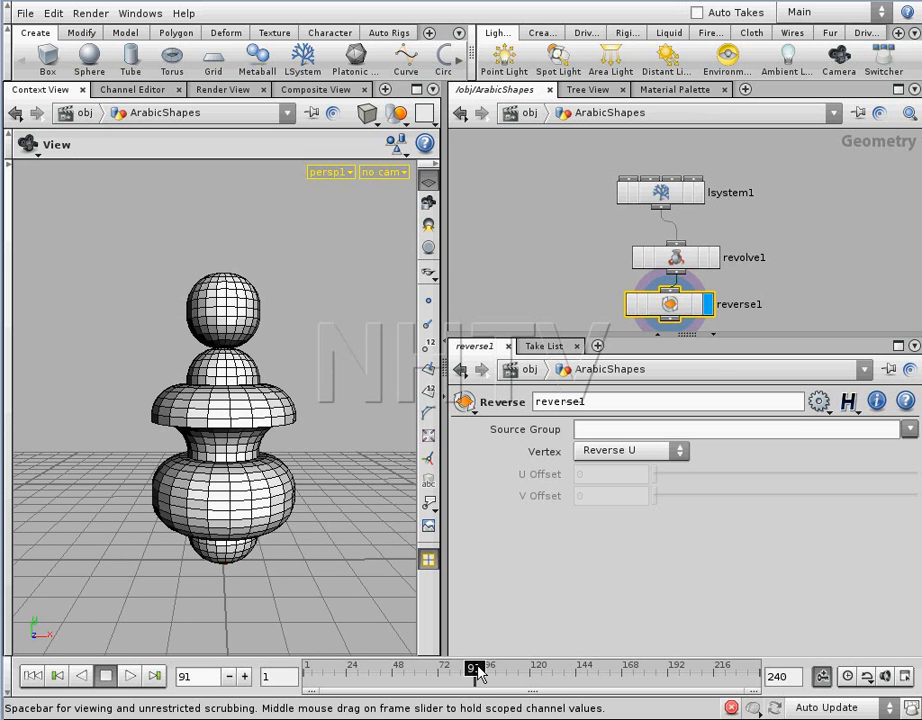
pyautogui.moveTo(272, 523)
pyautogui.mouseDown()
pyautogui.moveTo(268, 497)
pyautogui.moveTo(267, 534)
pyautogui.mouseUp()
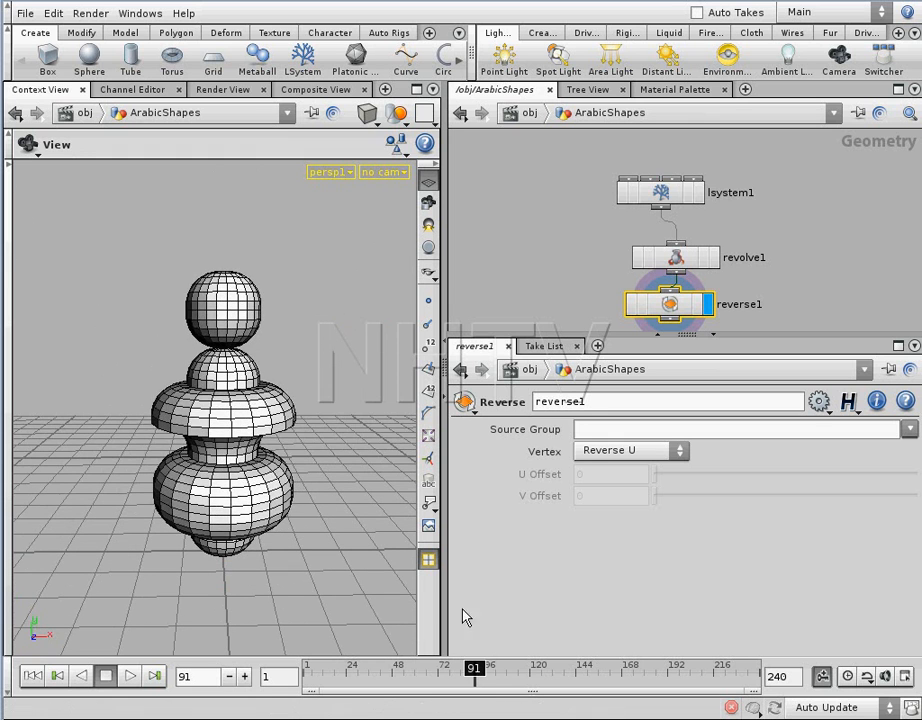
pyautogui.moveTo(477, 672)
pyautogui.mouseDown()
pyautogui.moveTo(497, 676)
pyautogui.moveTo(494, 669)
pyautogui.mouseUp()
pyautogui.scroll(2, 312, 470)
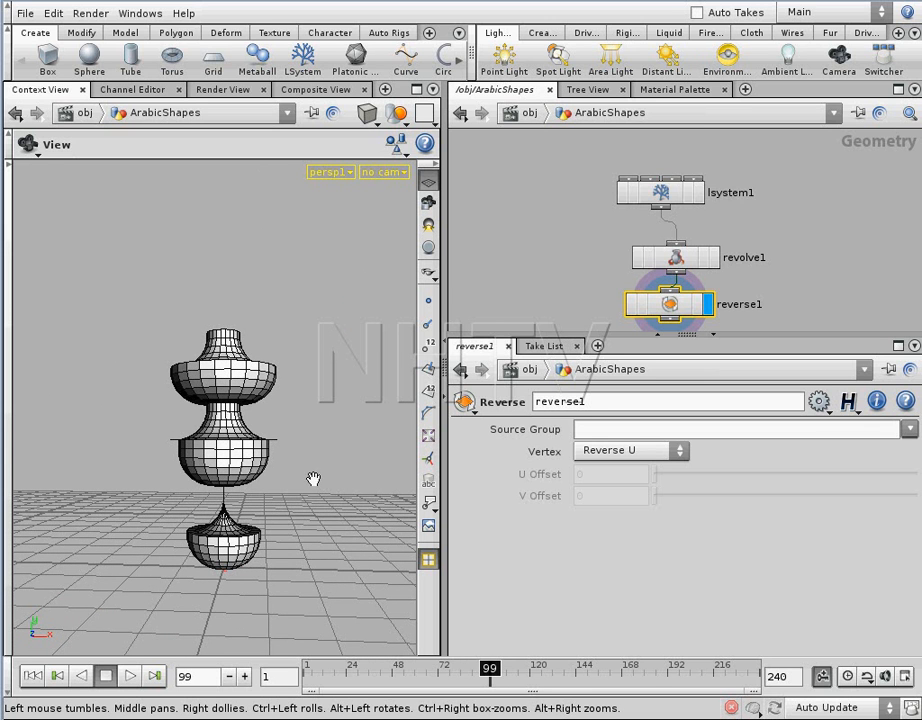
# Space the lsystem1 and revolve1 nodes apart and display the lsystem1 curve in the viewport.
pyautogui.moveTo(664, 196); pyautogui.dragTo(665, 169)
pyautogui.moveTo(689, 268)
pyautogui.mouseDown()
pyautogui.moveTo(661, 233)
pyautogui.moveTo(681, 264)
pyautogui.mouseUp()
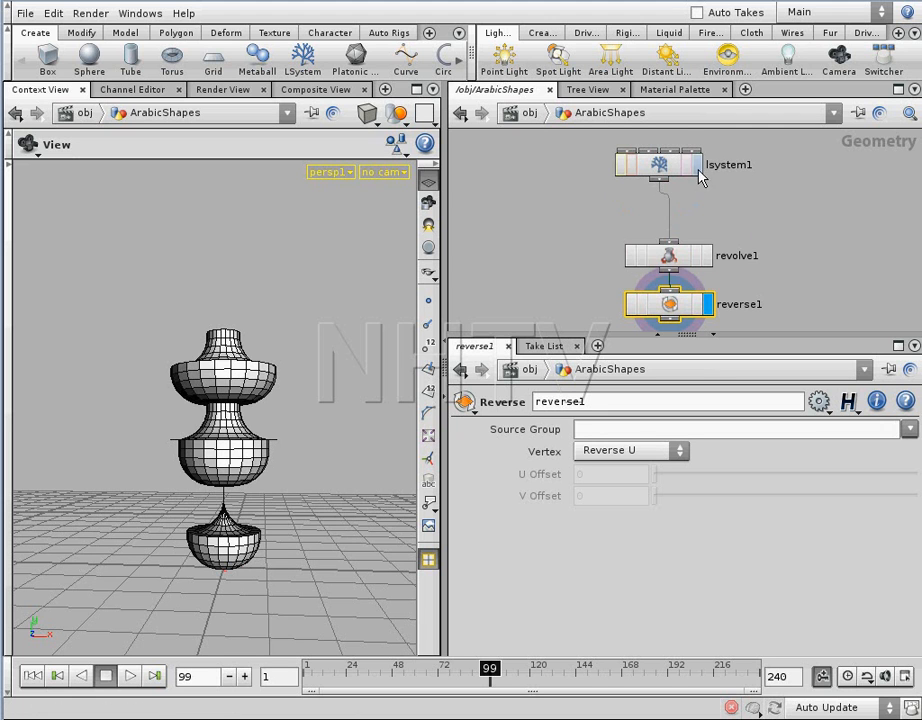
pyautogui.click(699, 170)
pyautogui.moveTo(268, 466); pyautogui.dragTo(237, 465)
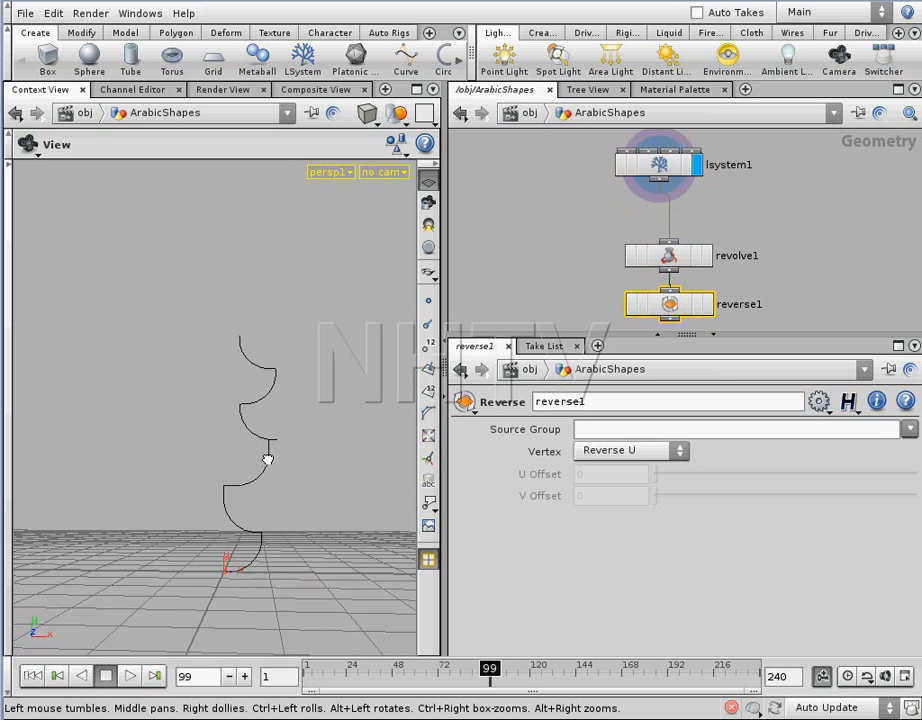
pyautogui.moveTo(237, 465); pyautogui.dragTo(407, 443, button='right')
pyautogui.moveTo(263, 446); pyautogui.dragTo(261, 335)
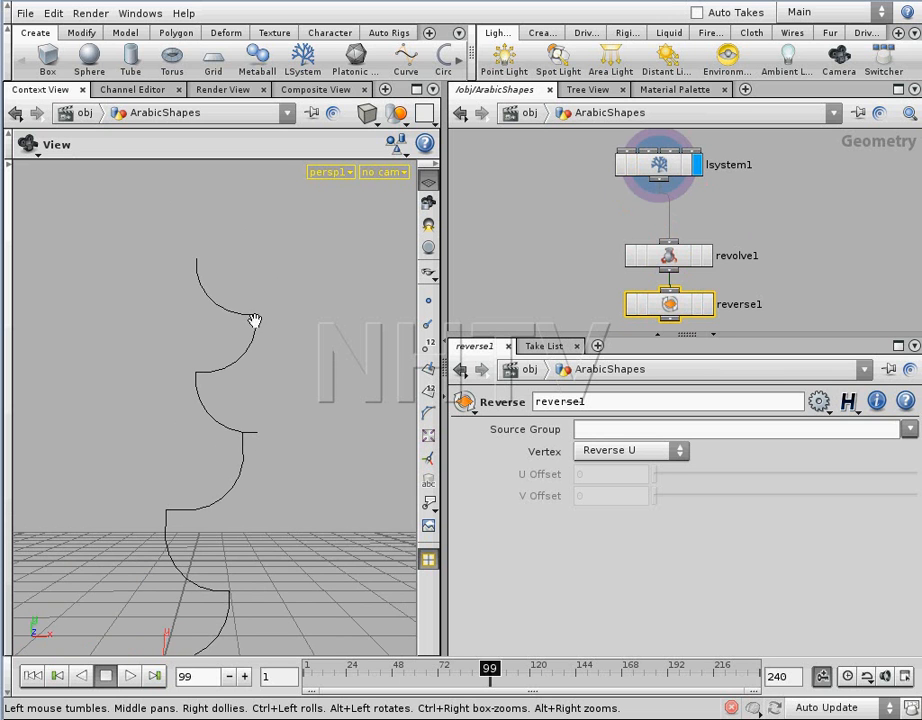
pyautogui.moveTo(243, 486); pyautogui.dragTo(219, 426)
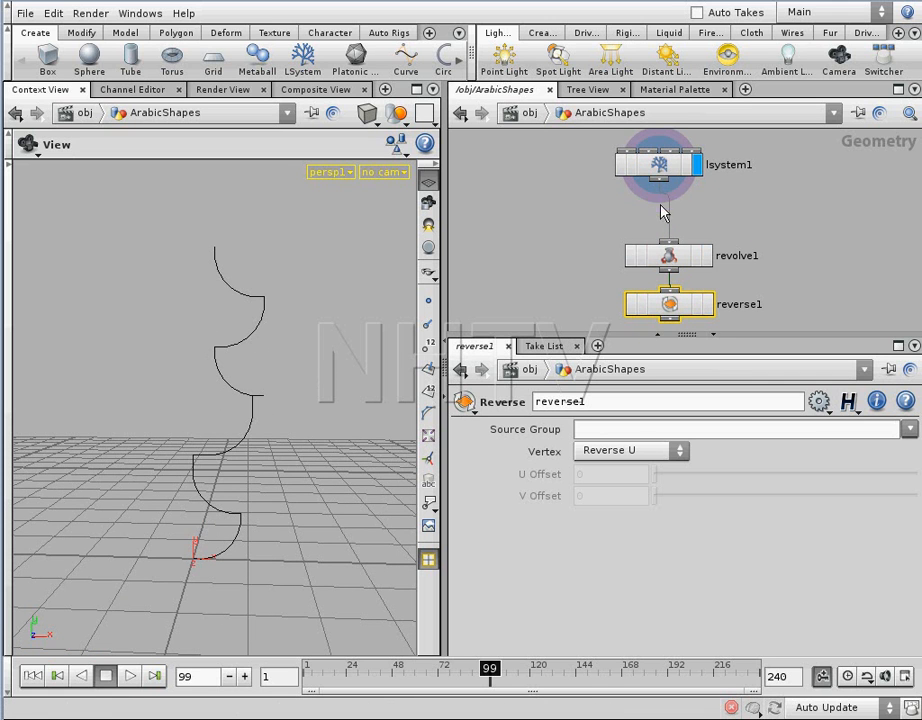
# Compare the revolve1 and reverse1 results at frame 99, ending with the lsystem1 curve displayed.
pyautogui.moveTo(669, 178); pyautogui.dragTo(671, 173)
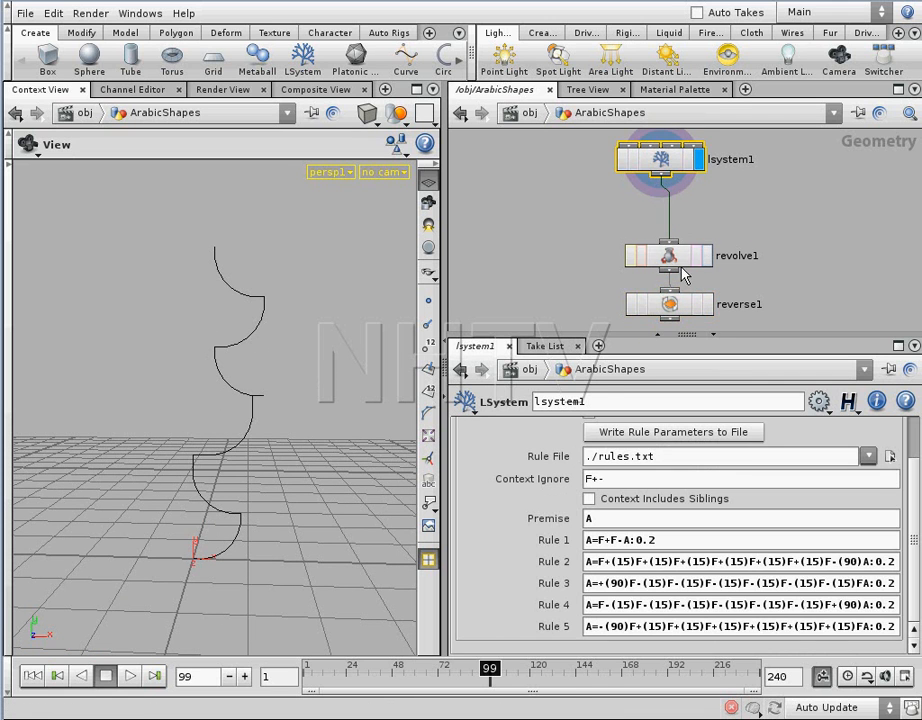
pyautogui.moveTo(597, 249); pyautogui.dragTo(665, 320)
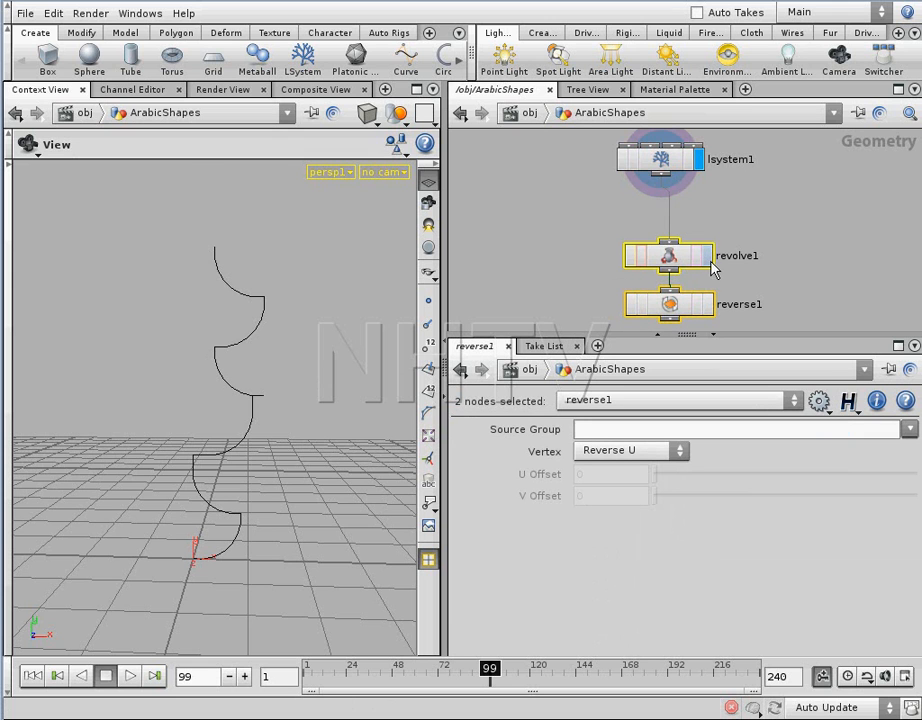
pyautogui.click(709, 259)
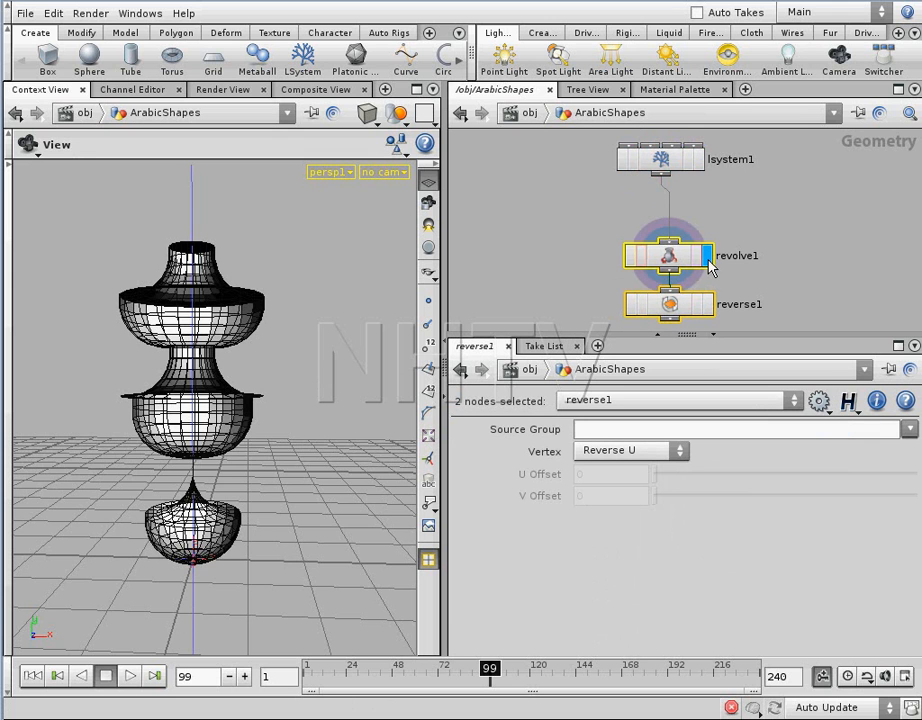
pyautogui.click(709, 305)
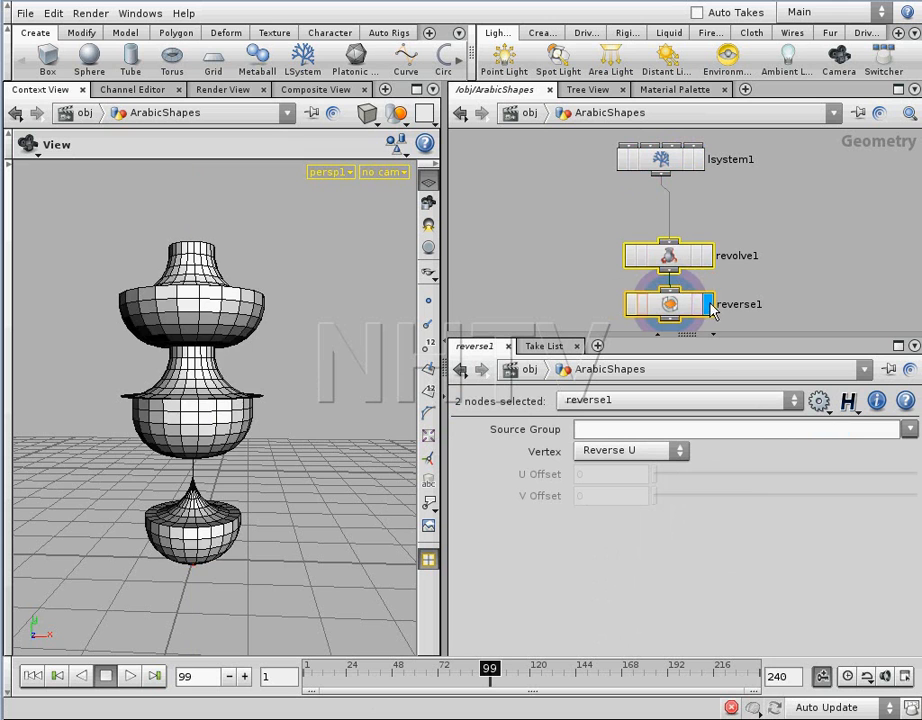
pyautogui.click(700, 167)
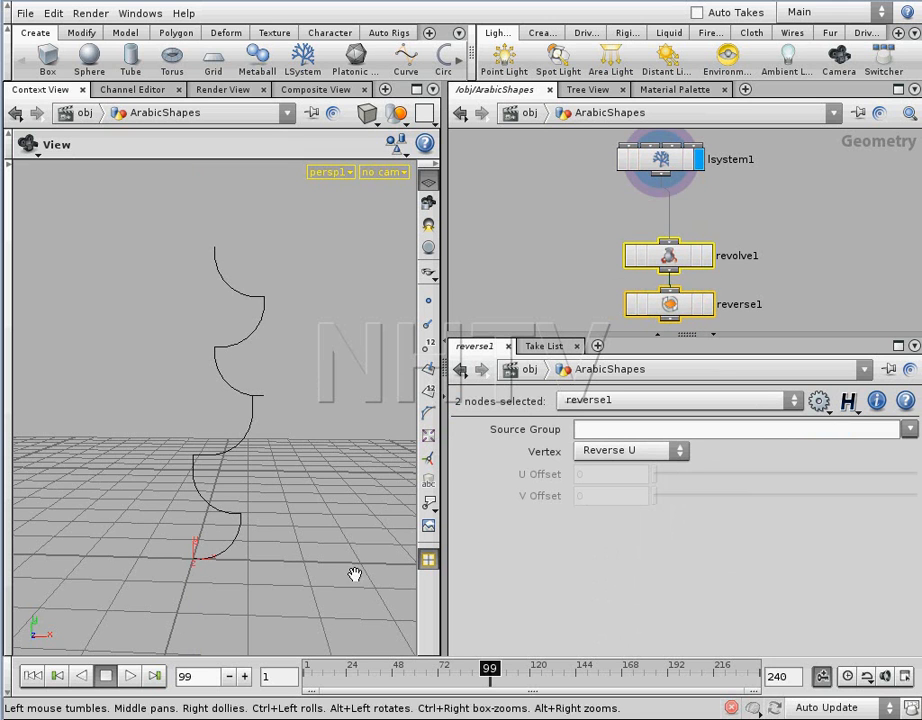
# Move the timeline to frame 95 and compare the reverse1 and revolve1 results with the lsystem1 curve.
pyautogui.moveTo(480, 677); pyautogui.dragTo(481, 677)
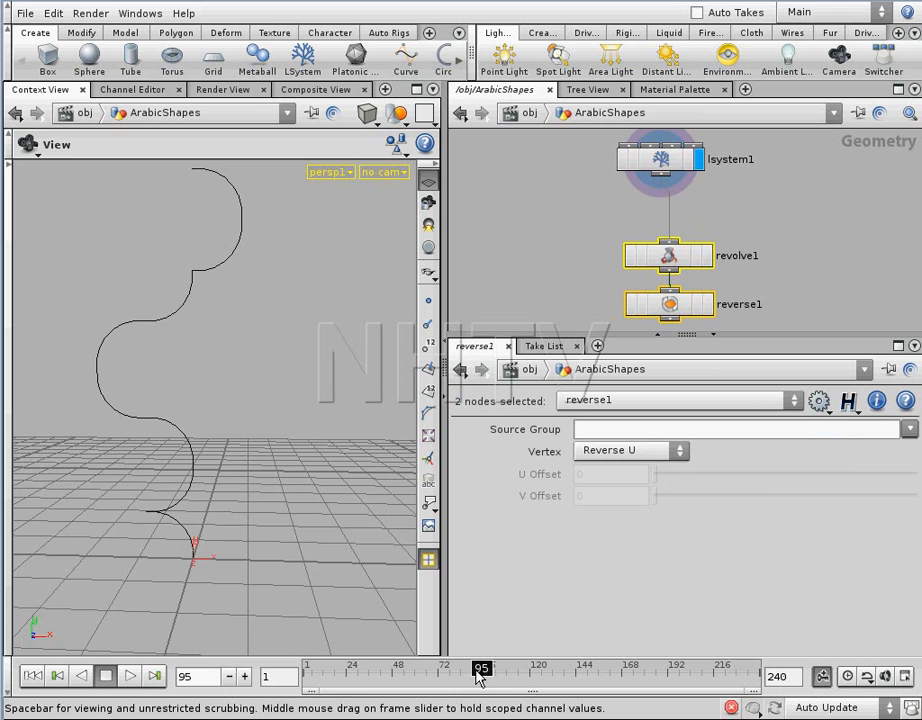
pyautogui.click(707, 305)
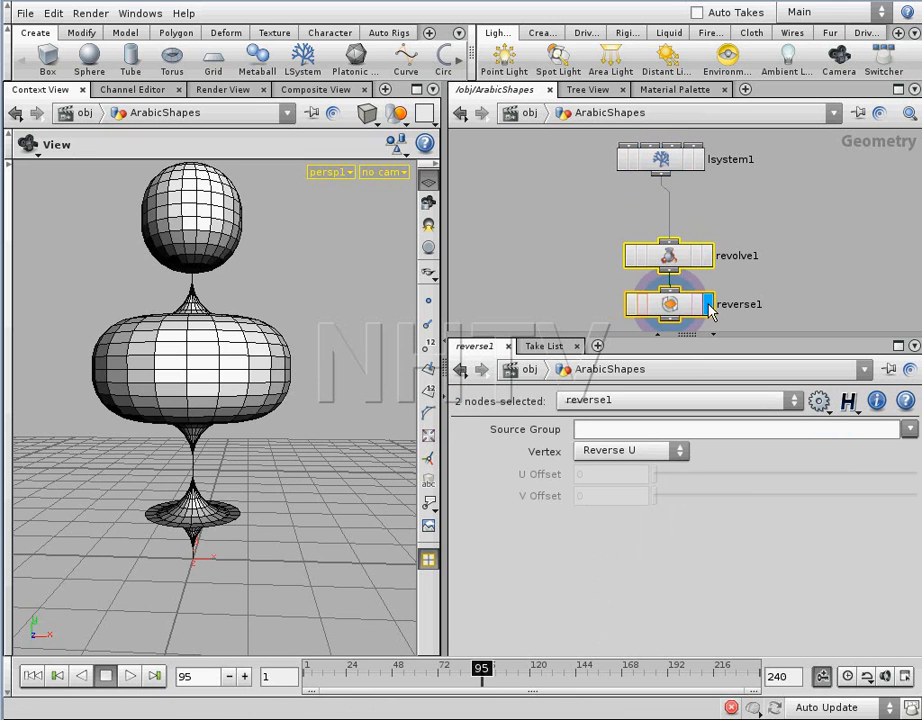
pyautogui.click(707, 256)
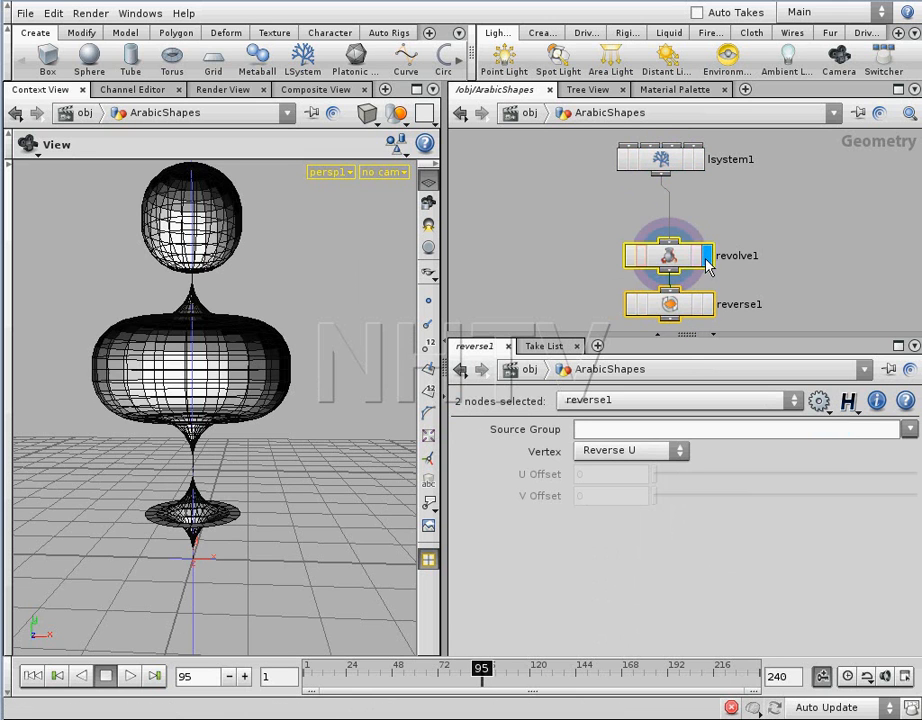
pyautogui.click(699, 161)
pyautogui.moveTo(294, 380); pyautogui.dragTo(201, 400)
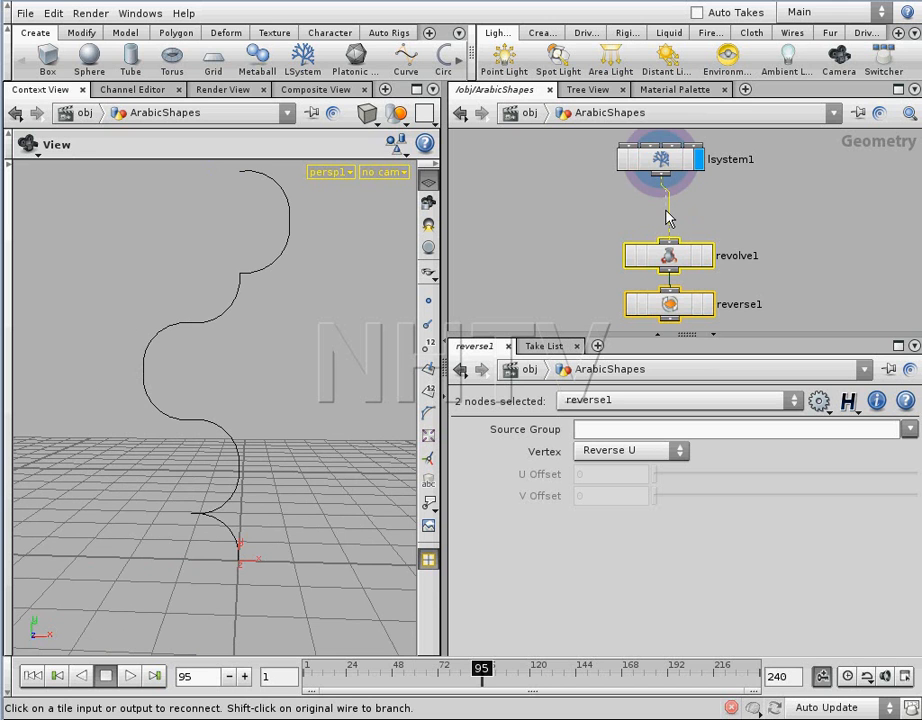
# Insert a Transform node between lsystem1 and revolve1, enlarge the network area and space the nodes out.
pyautogui.press('Tab')
pyautogui.write('Tran')
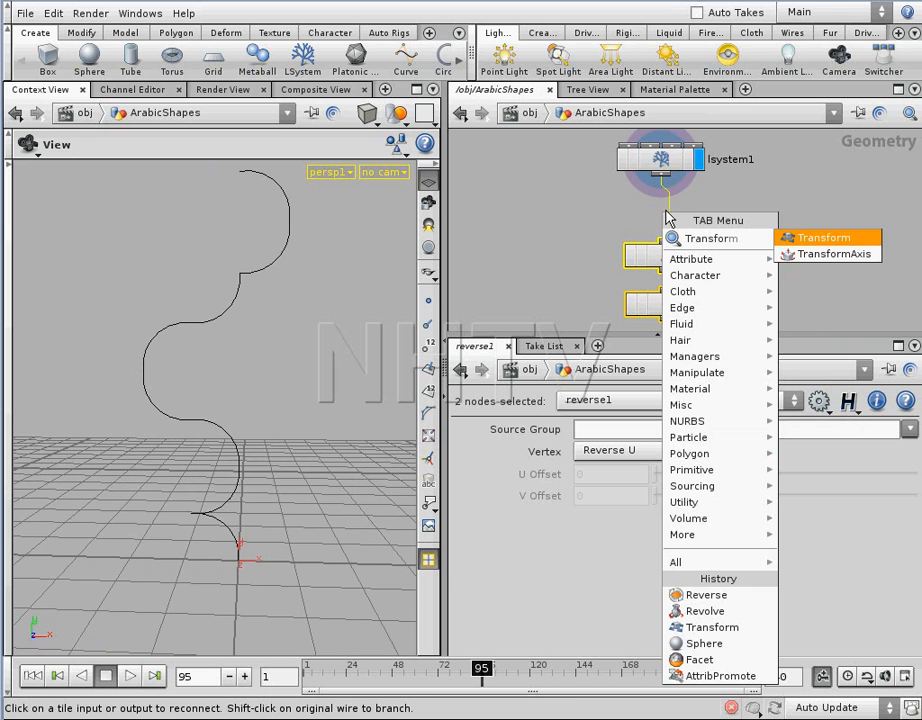
pyautogui.write('sfor')
pyautogui.press('Return')
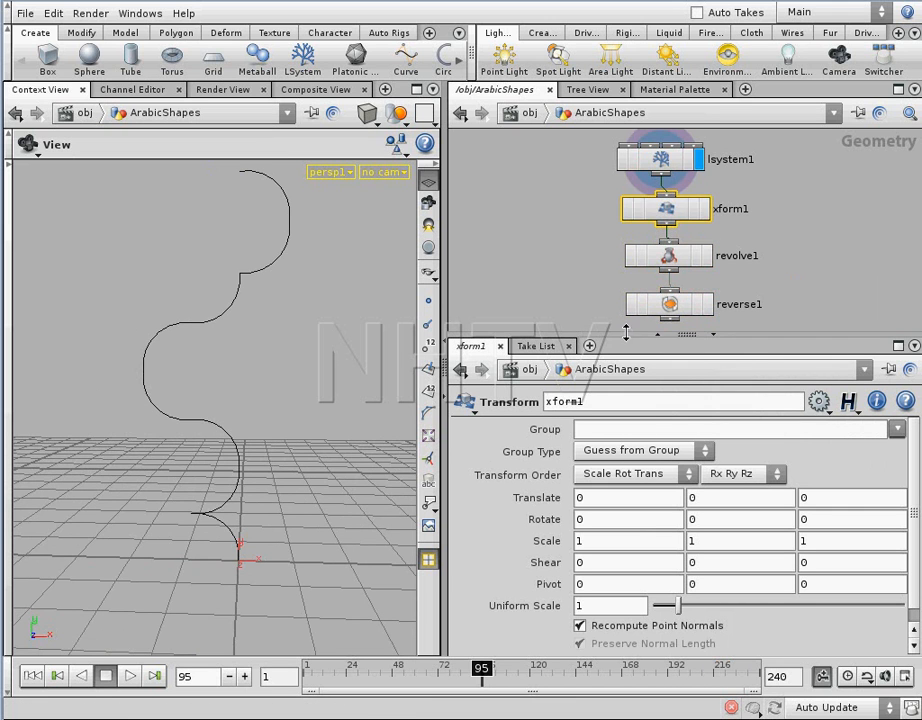
pyautogui.moveTo(622, 336); pyautogui.dragTo(622, 403)
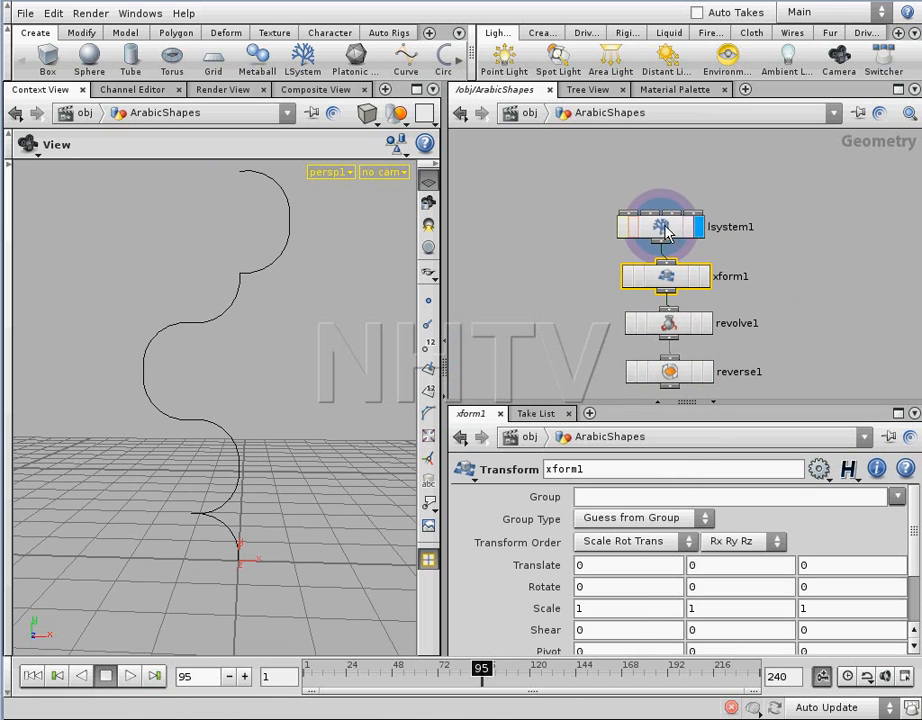
pyautogui.moveTo(684, 234); pyautogui.dragTo(680, 208)
pyautogui.moveTo(670, 277); pyautogui.dragTo(671, 258)
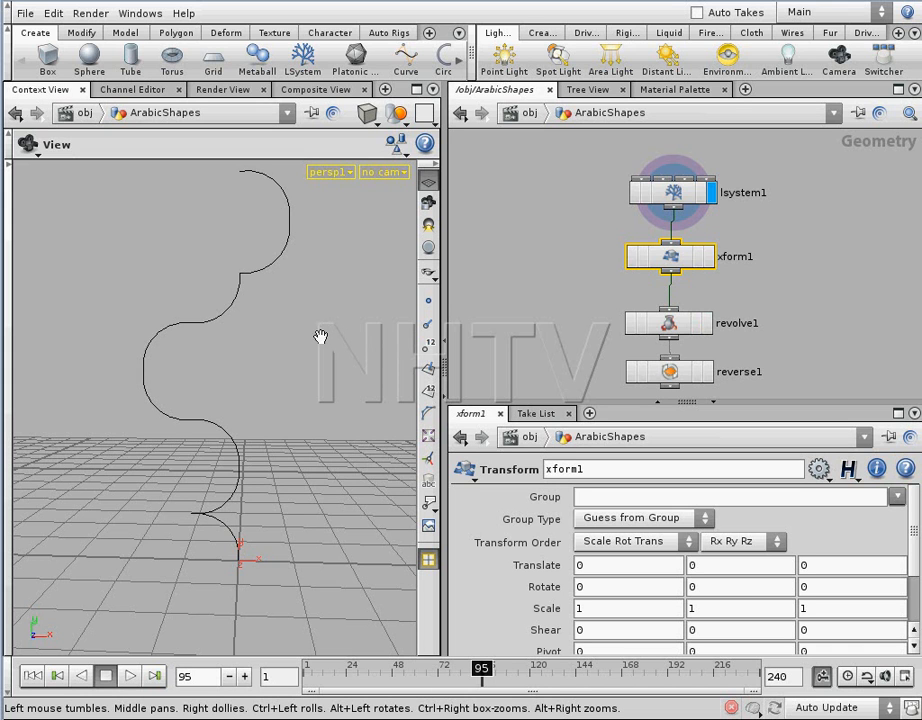
# Look up the bbox expression function's arguments and type options in the help, and move the help window aside.
pyautogui.moveTo(921, 230); pyautogui.dragTo(403, 72)
pyautogui.moveTo(805, 213); pyautogui.dragTo(808, 184)
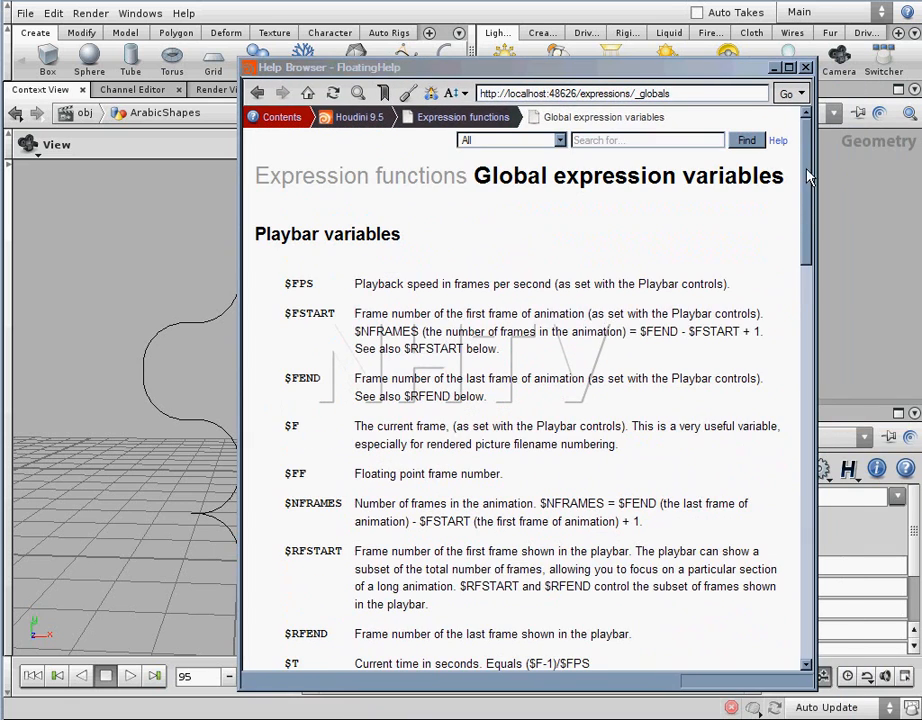
pyautogui.click(260, 92)
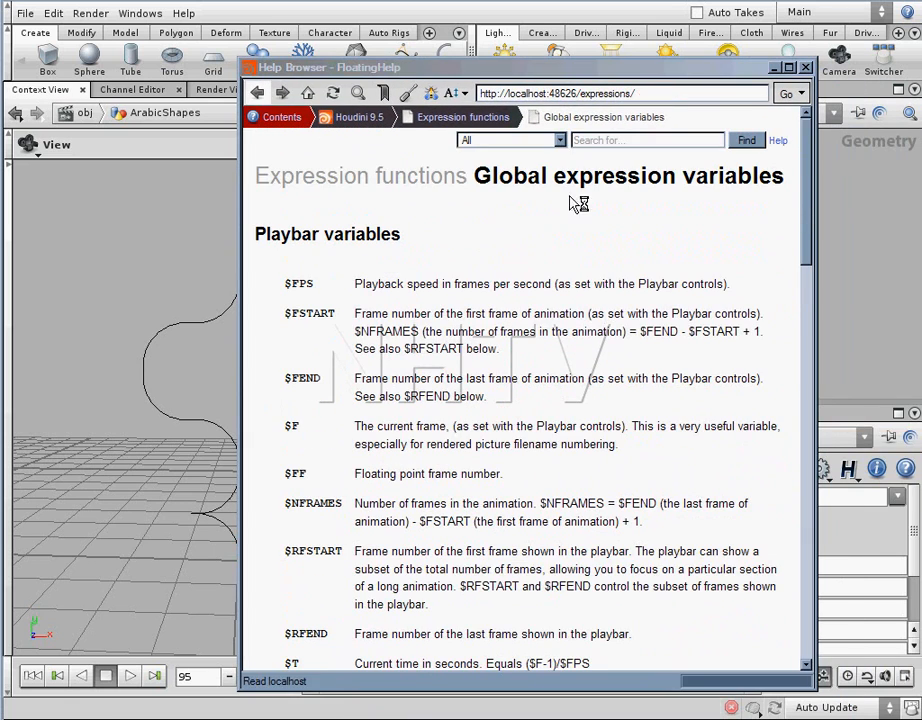
pyautogui.moveTo(808, 138); pyautogui.dragTo(818, 270)
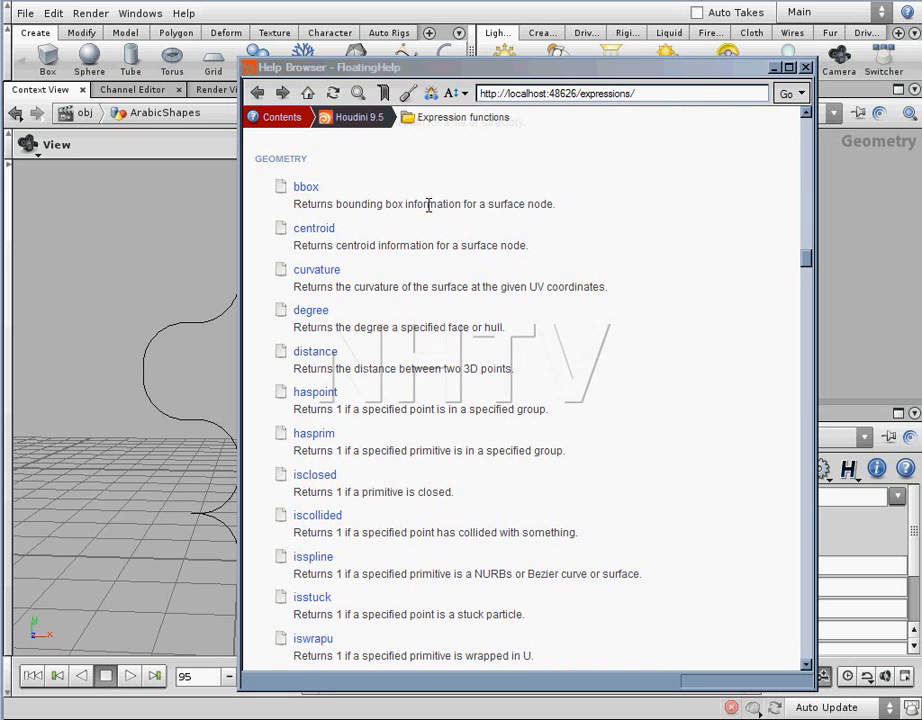
pyautogui.click(310, 189)
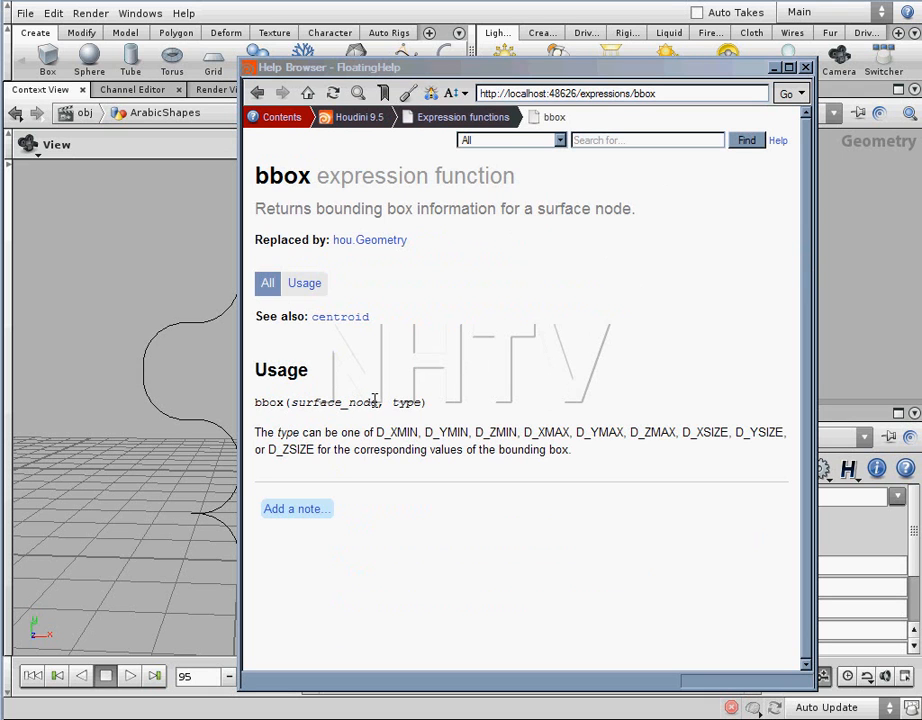
pyautogui.click(484, 72)
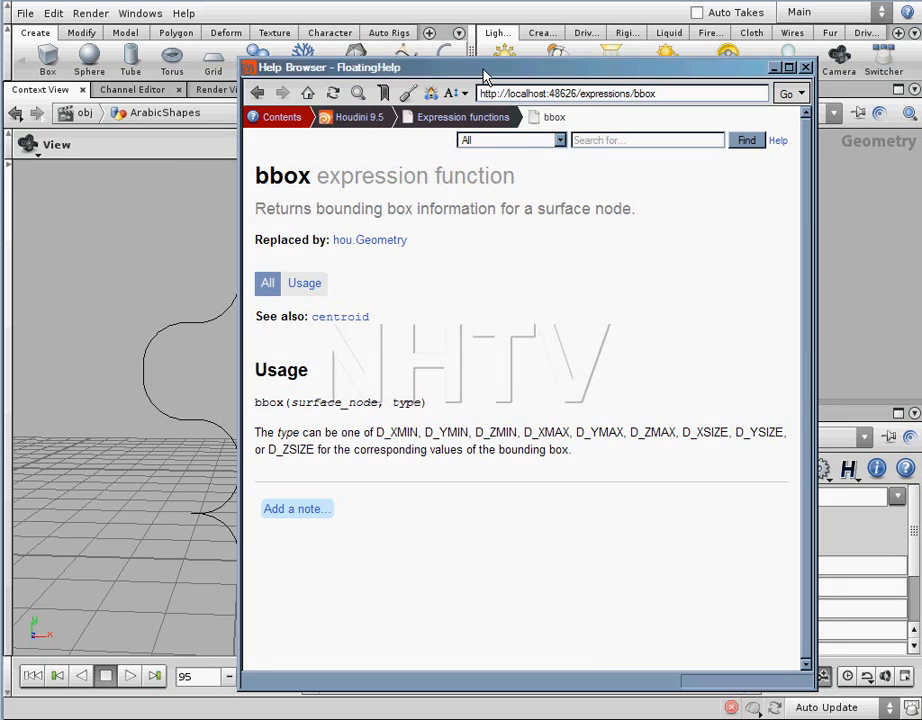
pyautogui.moveTo(484, 76); pyautogui.dragTo(920, 160)
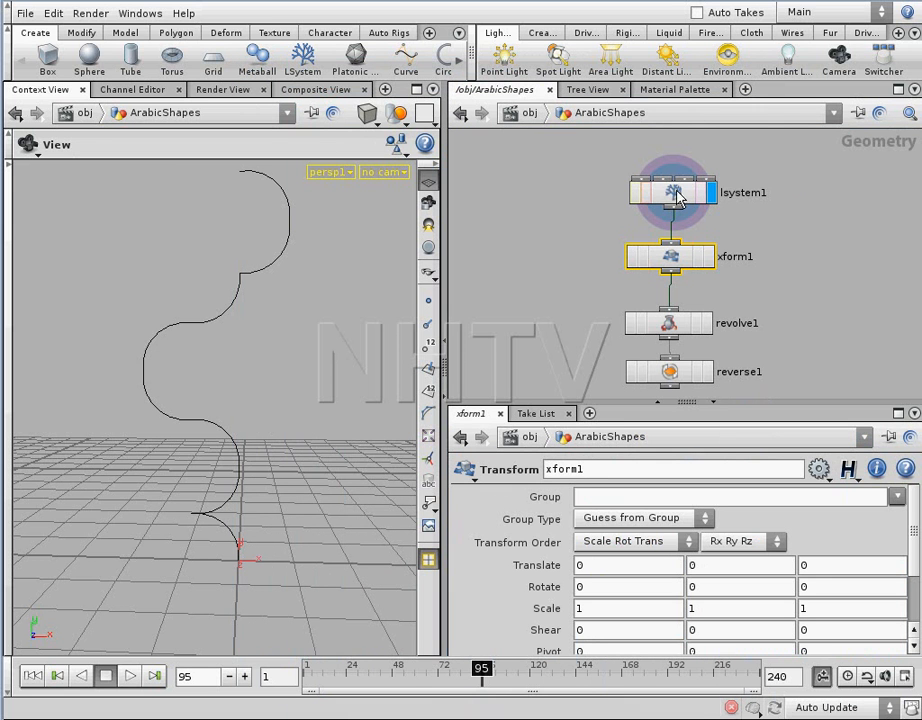
pyautogui.moveTo(920, 121); pyautogui.dragTo(349, 61)
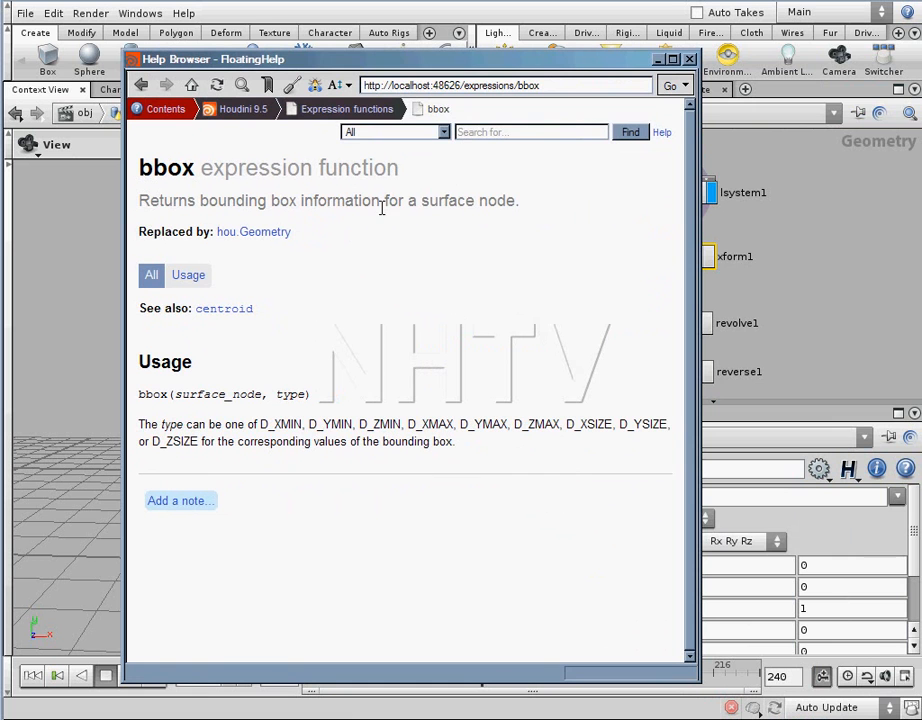
pyautogui.moveTo(362, 59); pyautogui.dragTo(634, 38)
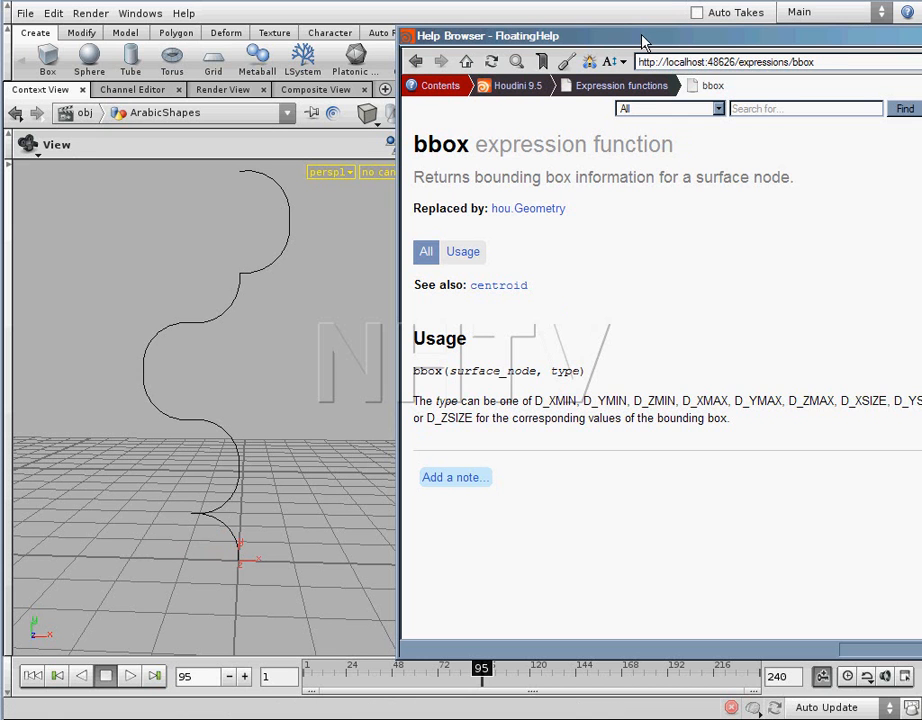
pyautogui.moveTo(641, 43); pyautogui.dragTo(921, 45)
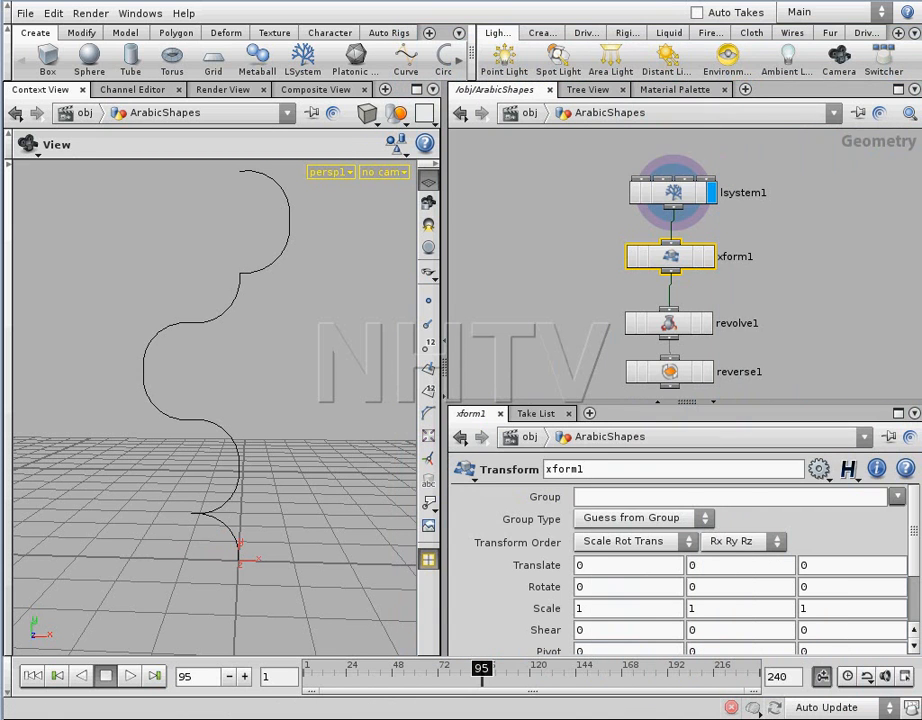
# Set the Transform node's X translation to the expression bbox("../lsystem1",D_XMIN).
pyautogui.click(595, 567)
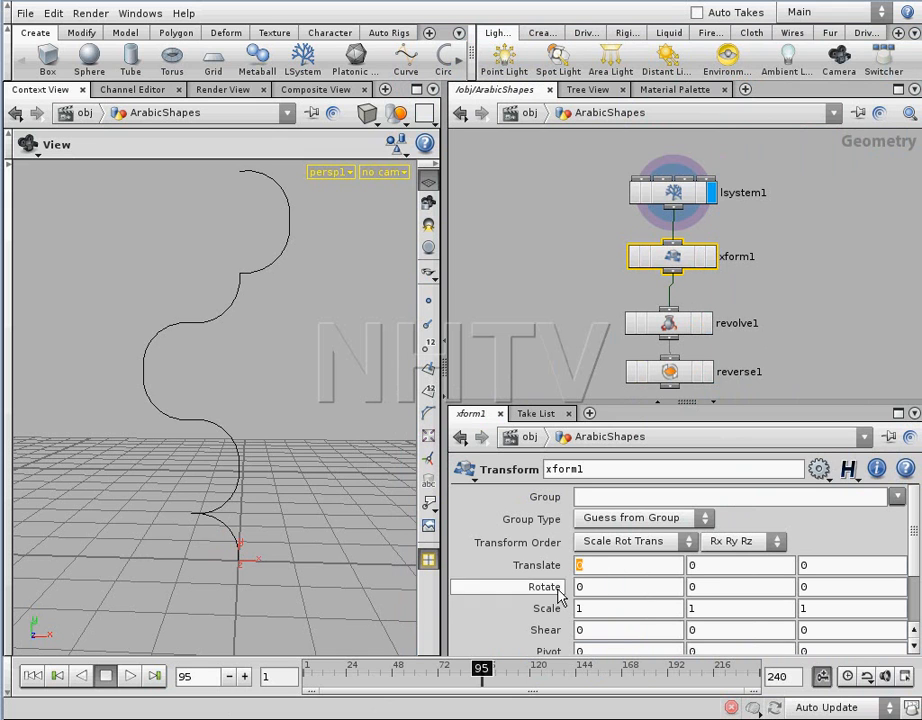
pyautogui.write('bb')
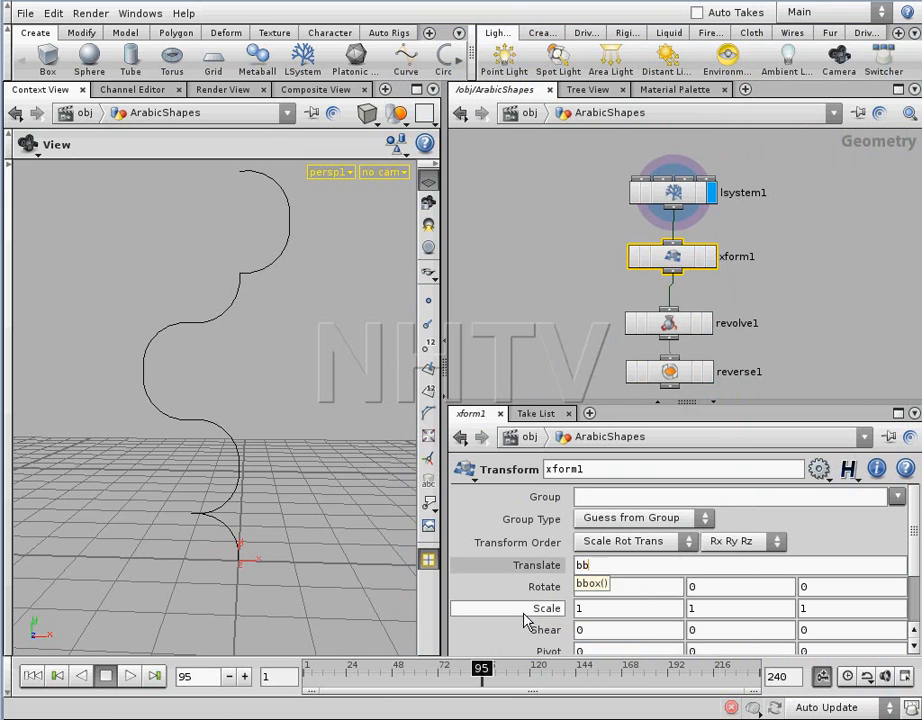
pyautogui.write('ox(')
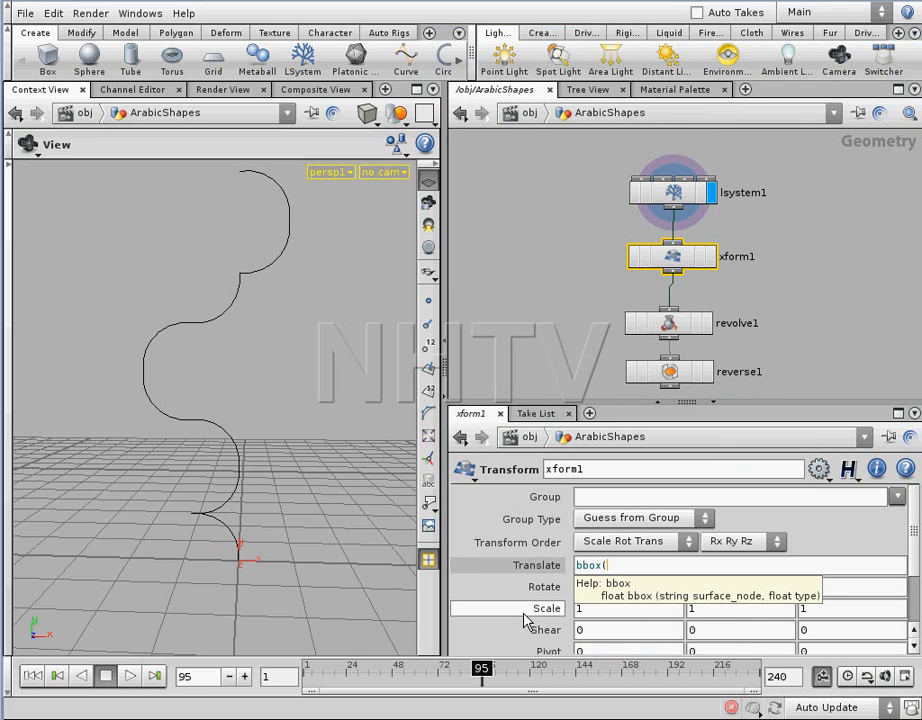
pyautogui.write('"..')
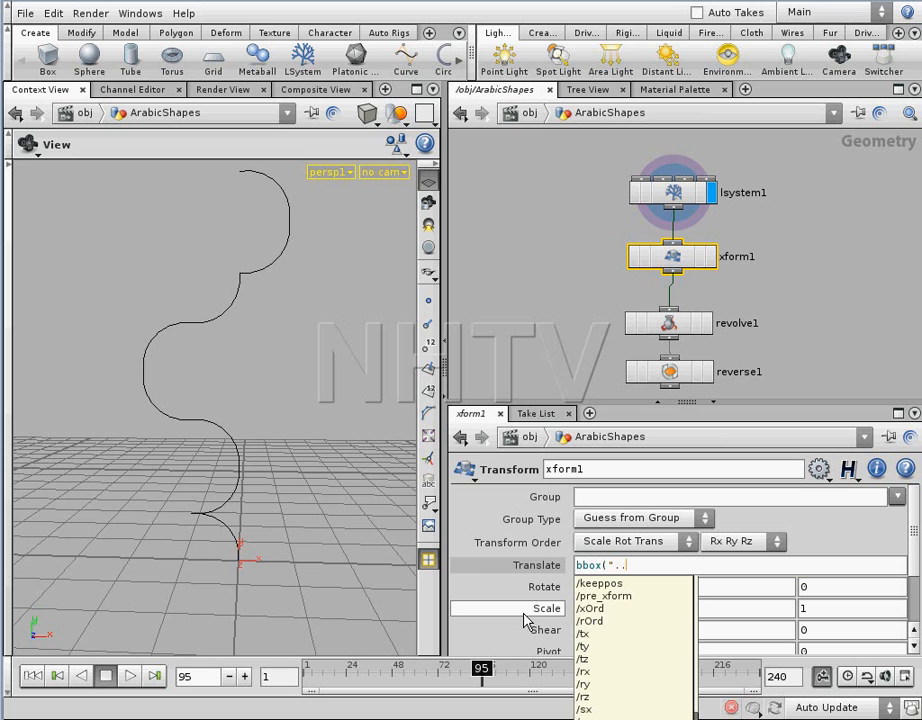
pyautogui.write('/')
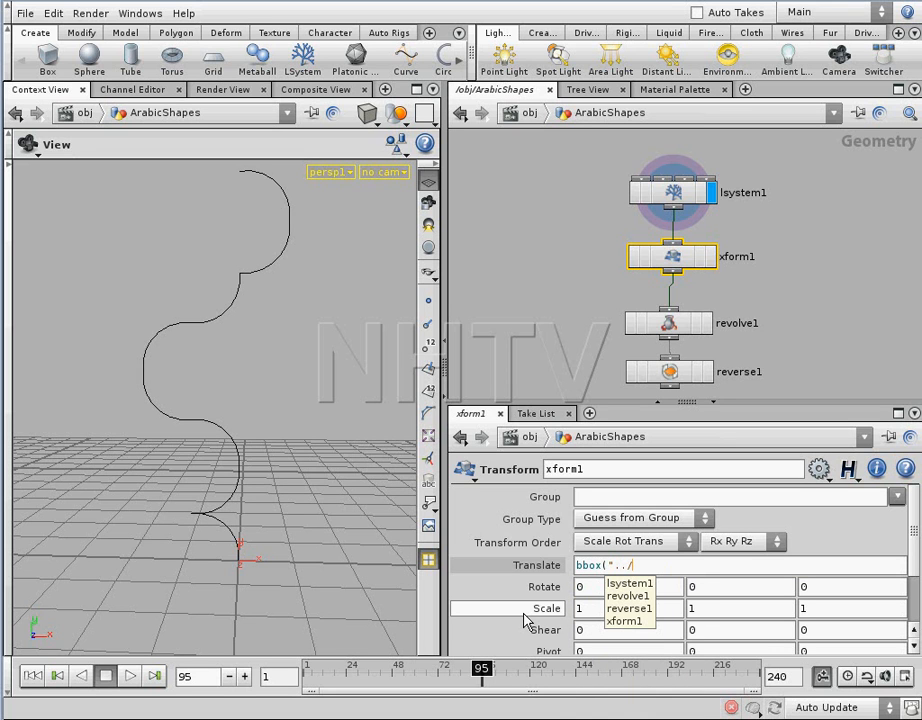
pyautogui.press('Down')
pyautogui.press('Return')
pyautogui.write('"')
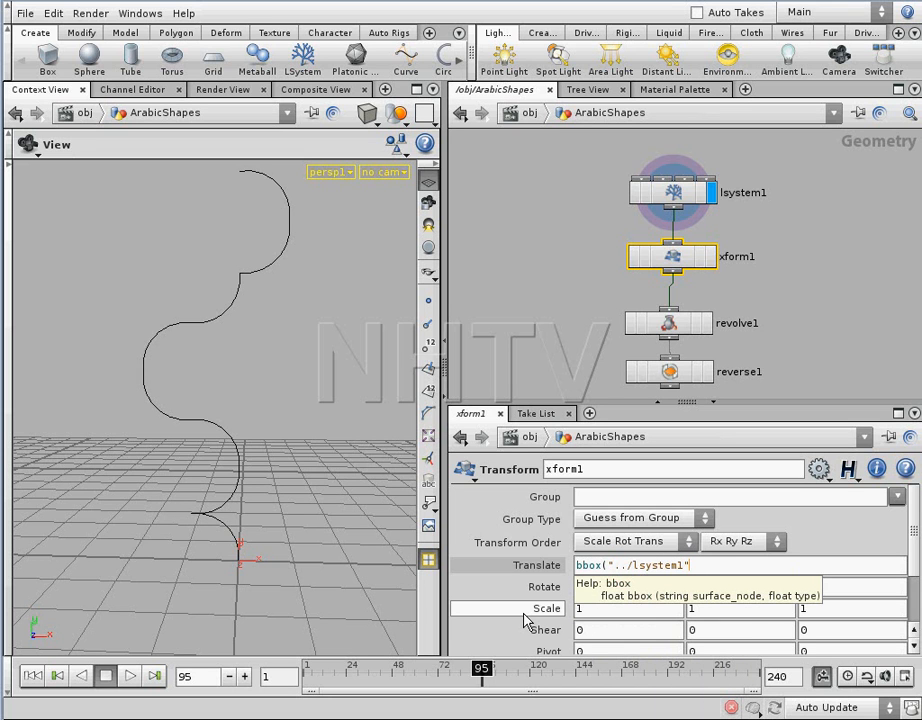
pyautogui.write(',D_MIN')
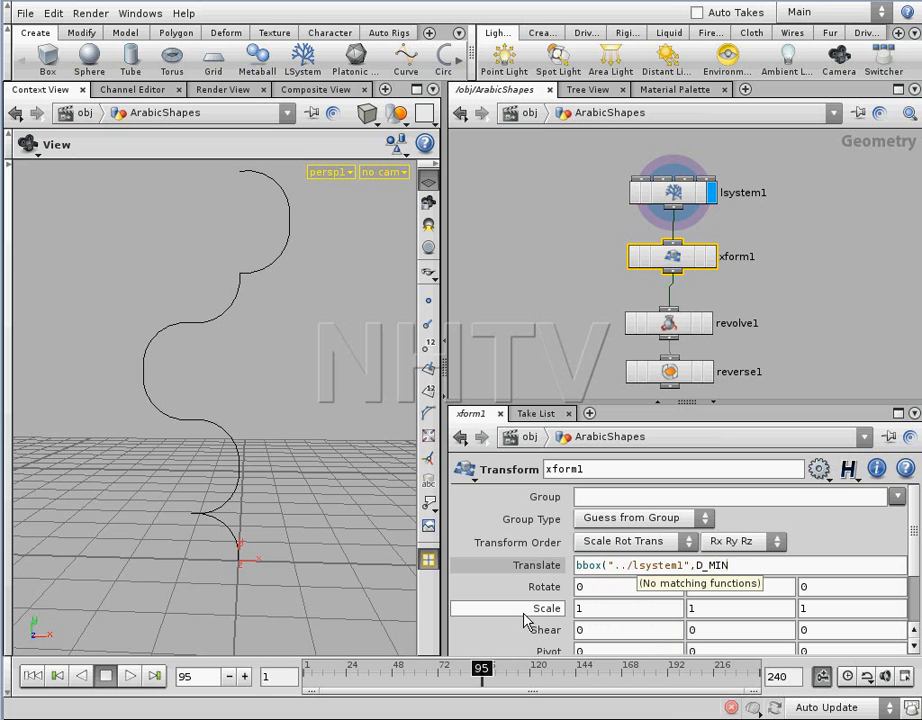
pyautogui.write(')')
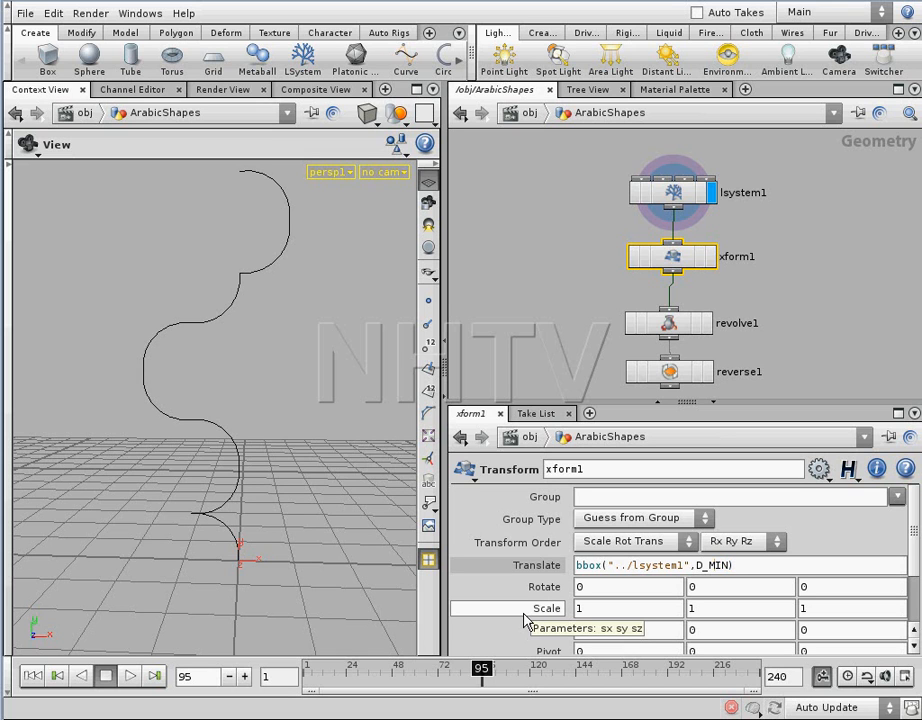
pyautogui.write('X')
pyautogui.press('Return')
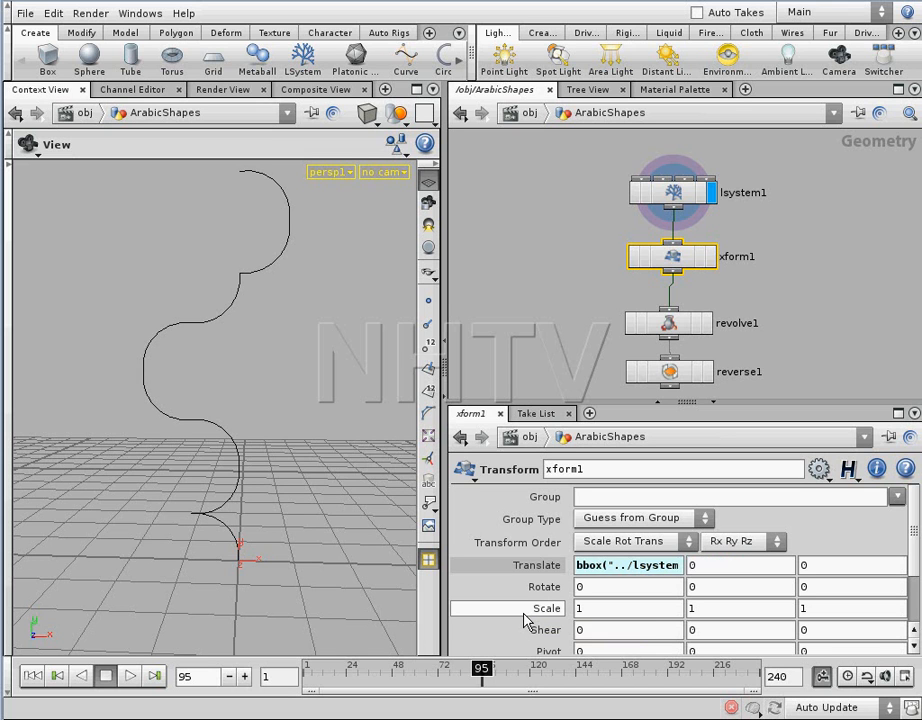
# Show the evaluated X translation of the Transform node and display its offset curve in the viewport.
pyautogui.click(545, 566)
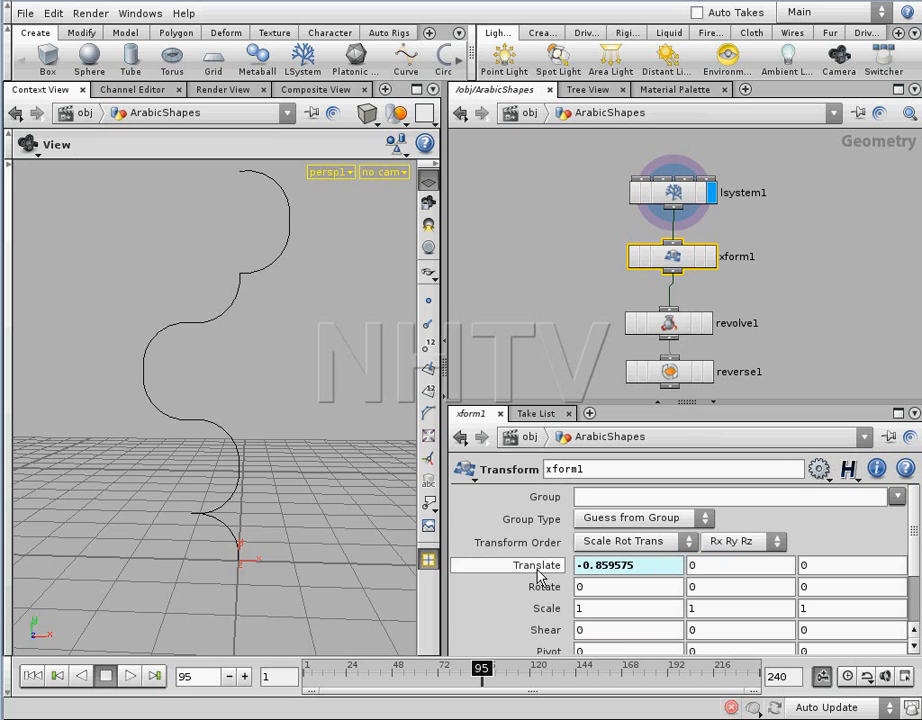
pyautogui.click(711, 256)
pyautogui.moveTo(165, 403); pyautogui.dragTo(97, 387)
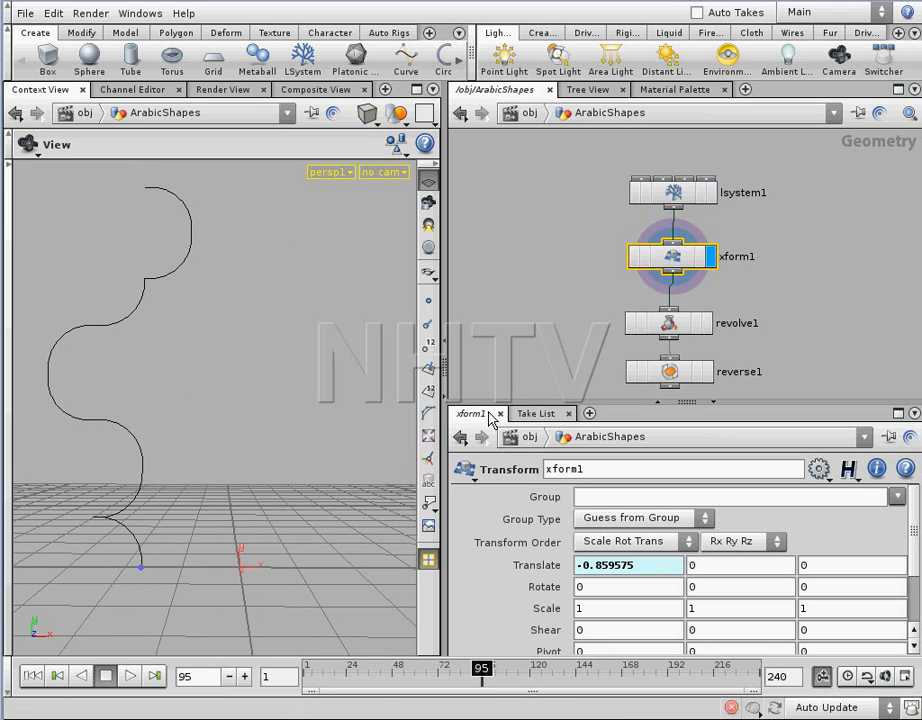
# Negate the Transform node's X translation by setting the expression to -(bbox("../lsystem1",D_XMIN)).
pyautogui.doubleClick(632, 566)
pyautogui.hotkey('ctrl', 'v')
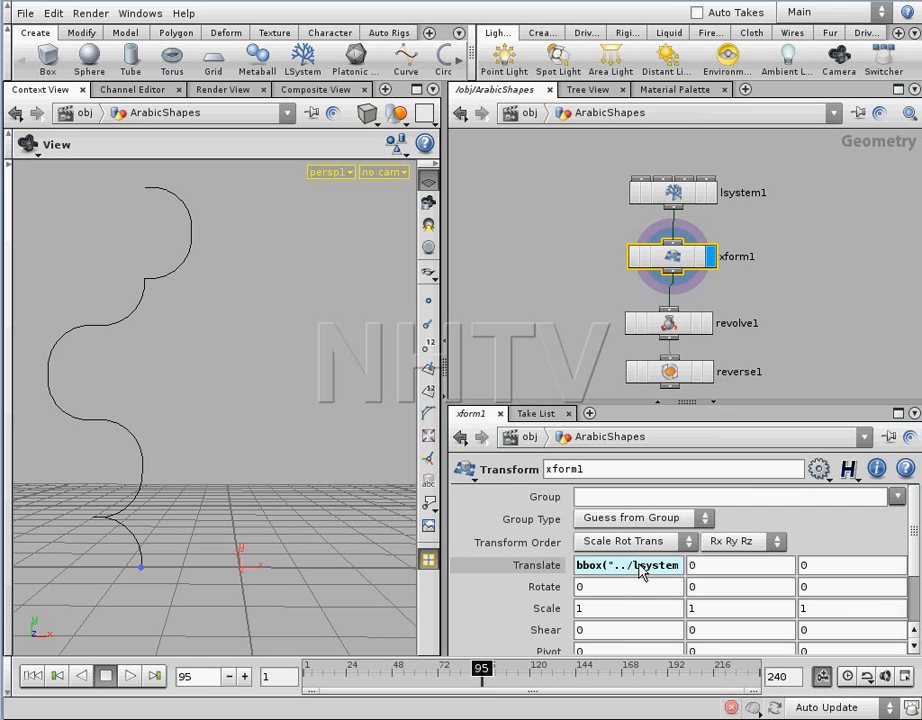
pyautogui.click(580, 572)
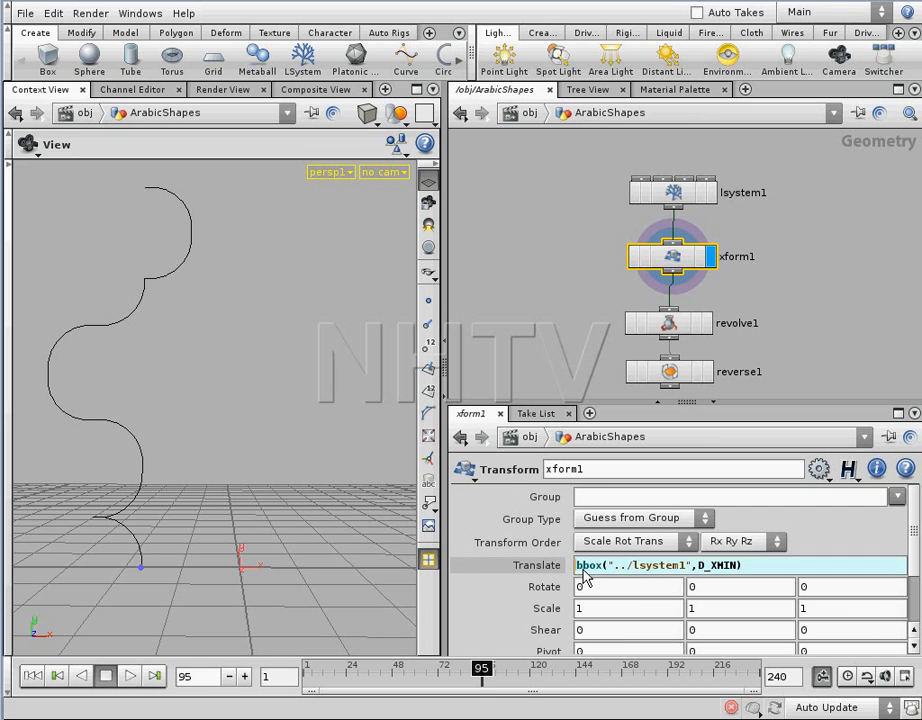
pyautogui.write('-')
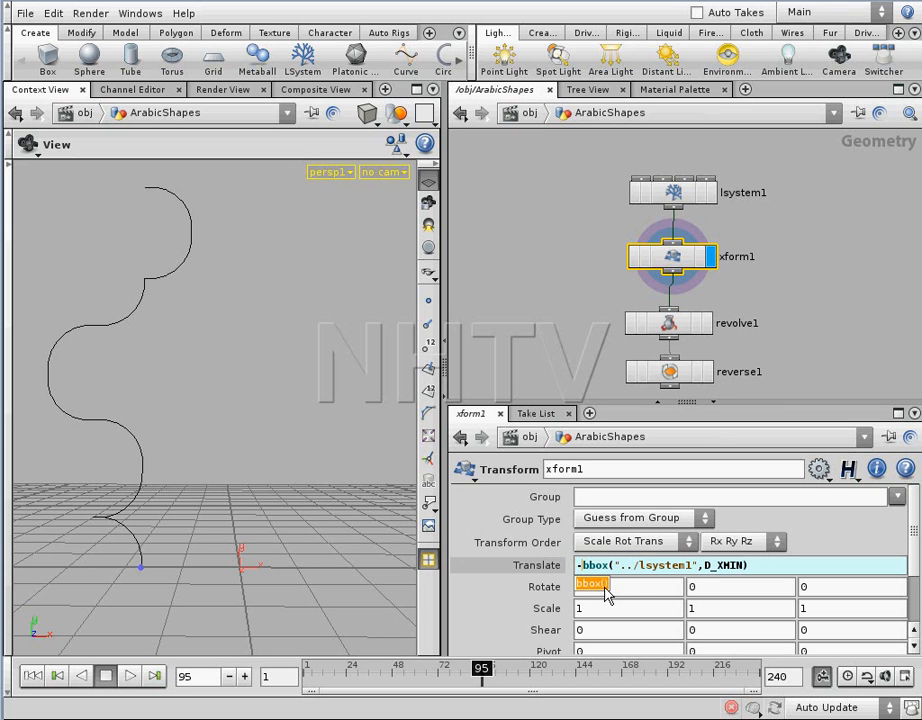
pyautogui.write('(')
pyautogui.press('End')
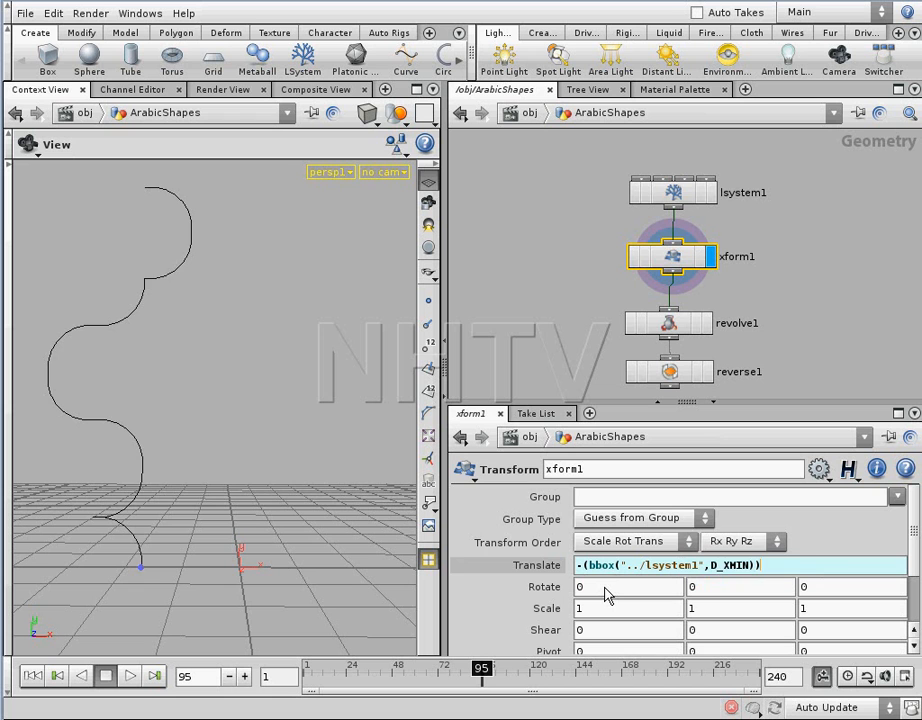
pyautogui.press('Return')
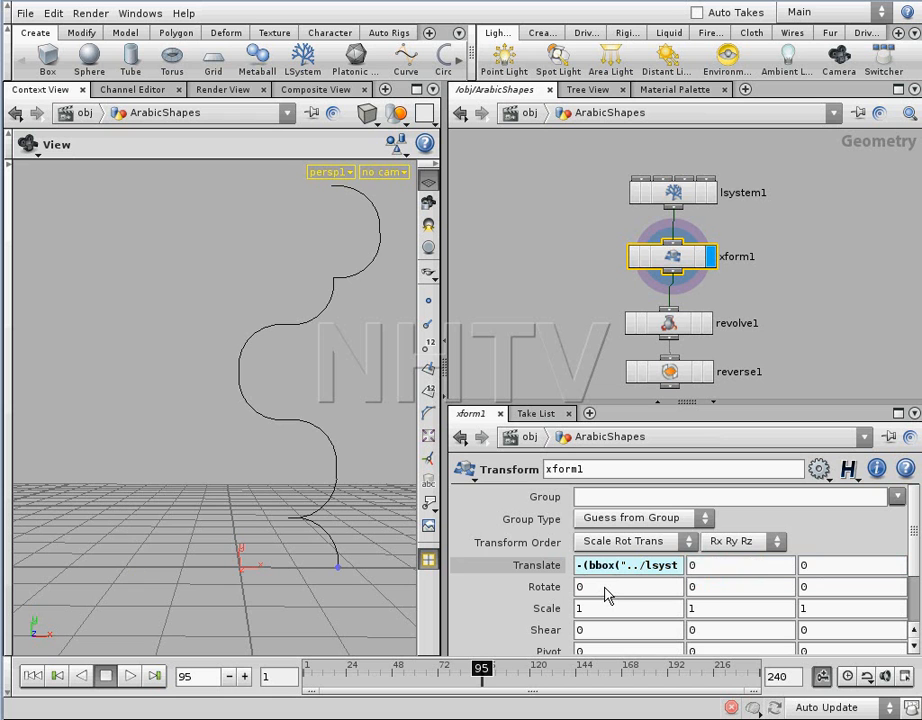
# Display the reverse1 result and compare the revolved shapes at several frames, including 80 and 54.
pyautogui.click(708, 372)
pyautogui.moveTo(257, 385); pyautogui.dragTo(165, 284)
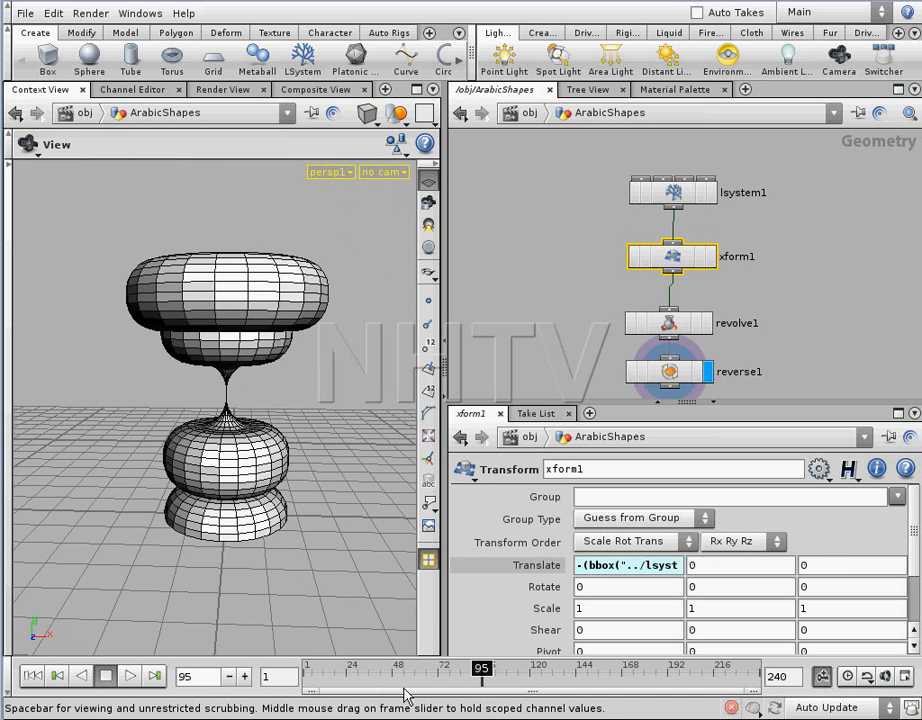
pyautogui.click(479, 670)
pyautogui.moveTo(479, 671); pyautogui.dragTo(461, 677)
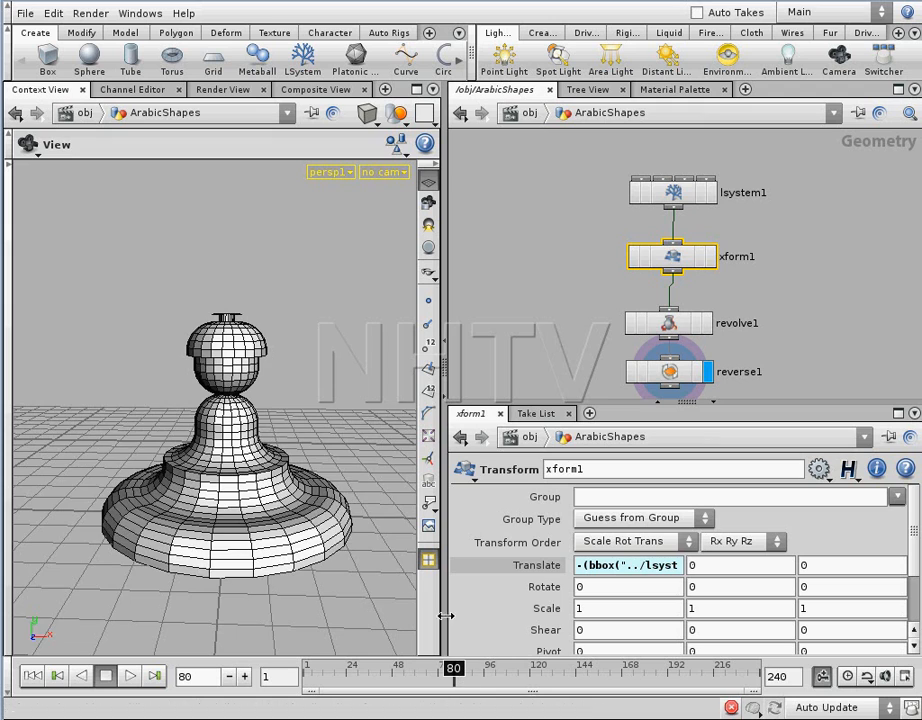
pyautogui.scroll(8, 319, 490)
pyautogui.scroll(-8, 348, 481)
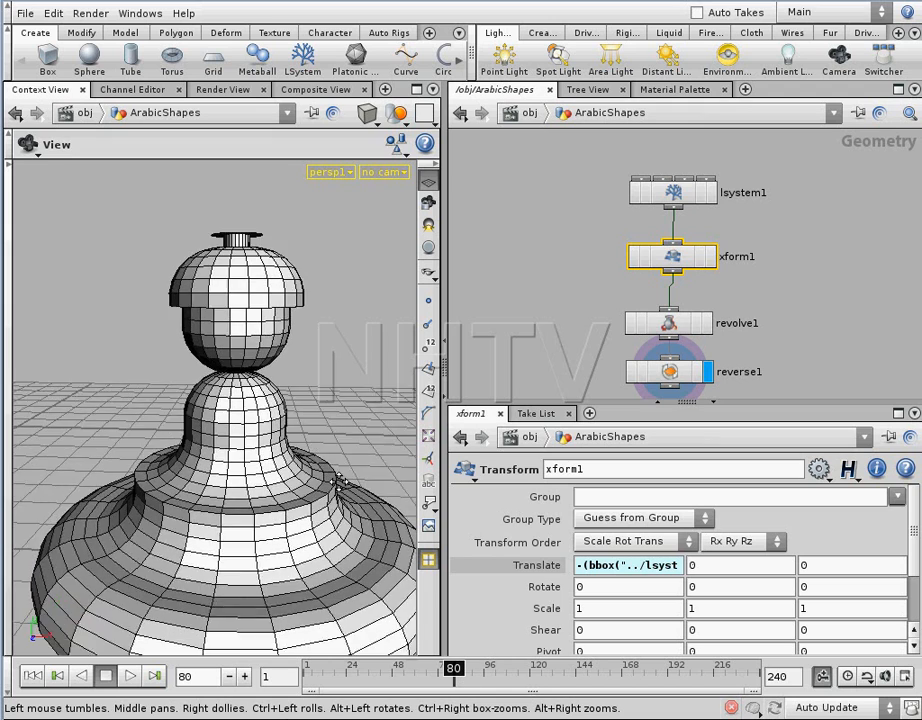
pyautogui.moveTo(454, 676); pyautogui.dragTo(428, 677)
pyautogui.moveTo(312, 425)
pyautogui.mouseDown()
pyautogui.moveTo(237, 513)
pyautogui.moveTo(306, 430)
pyautogui.mouseUp()
pyautogui.moveTo(430, 678); pyautogui.dragTo(403, 677)
pyautogui.moveTo(295, 482); pyautogui.dragTo(267, 471)
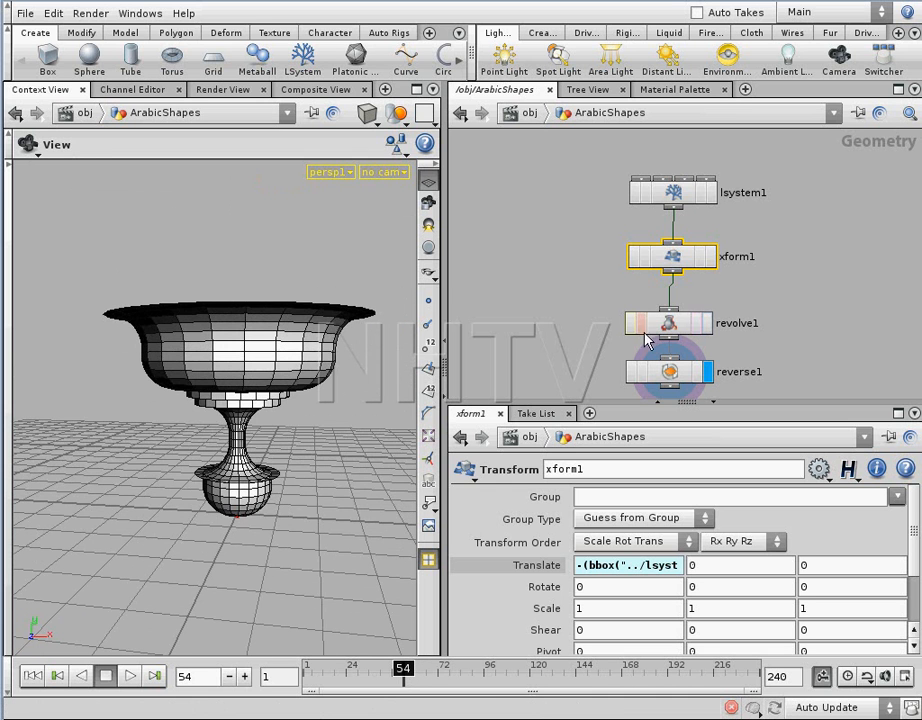
# Set the lsystem1 rule probabilities to 0.3 for rules 2 and 3 and 0.1 for rules 4 and 5.
pyautogui.click(673, 192)
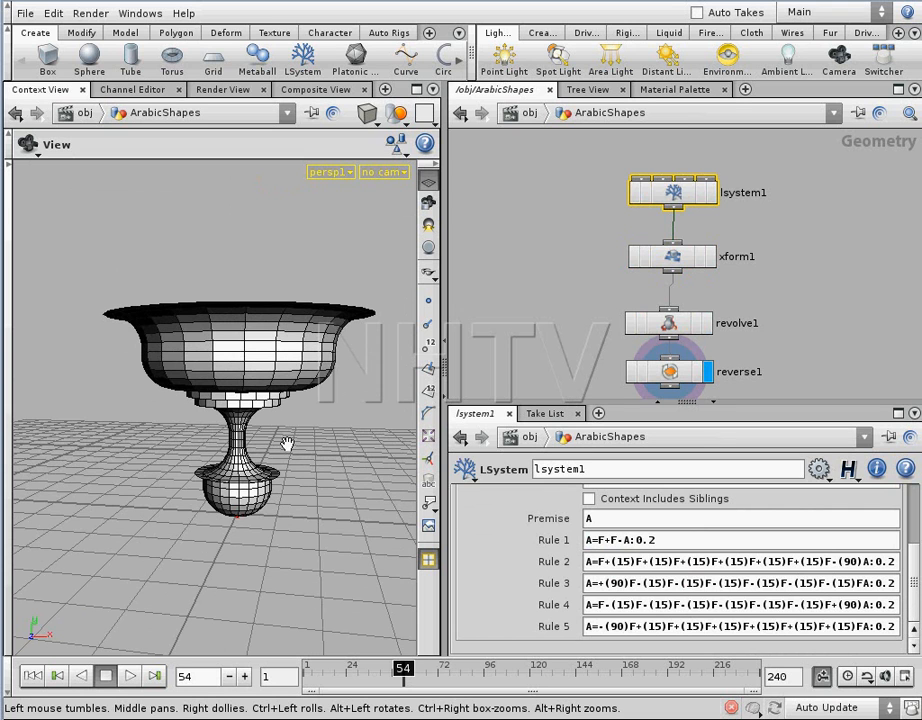
pyautogui.click(893, 612)
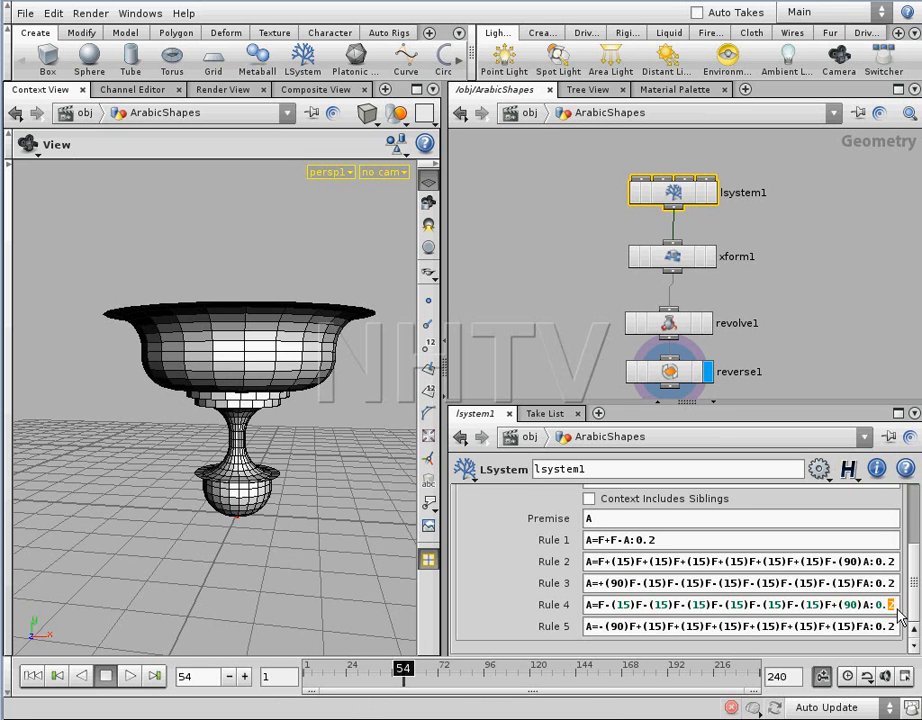
pyautogui.moveTo(889, 627); pyautogui.dragTo(897, 628)
pyautogui.write('1')
pyautogui.press('Return')
pyautogui.moveTo(892, 584); pyautogui.dragTo(888, 584)
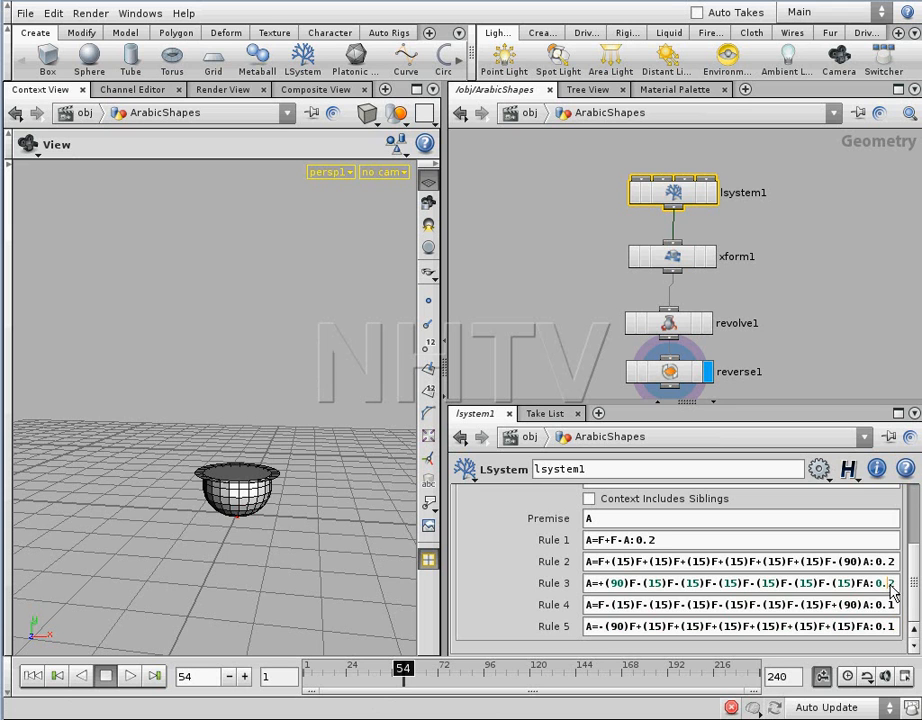
pyautogui.press('Return')
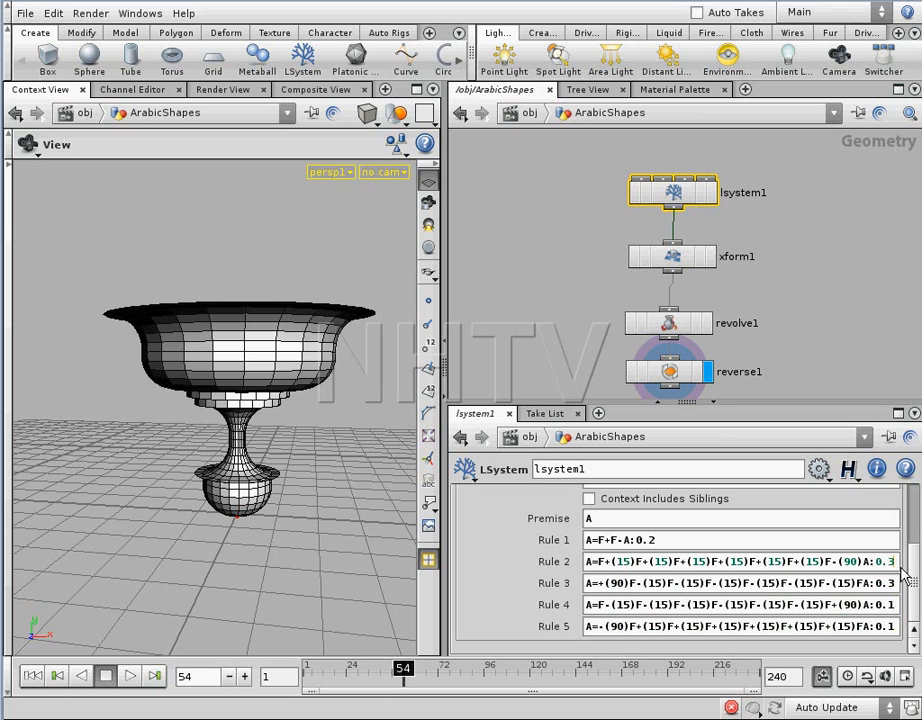
# Compare the revolved shape at frame 69 with the lsystem1 curve, and examine the curve at frame 81.
pyautogui.moveTo(403, 666); pyautogui.dragTo(436, 674)
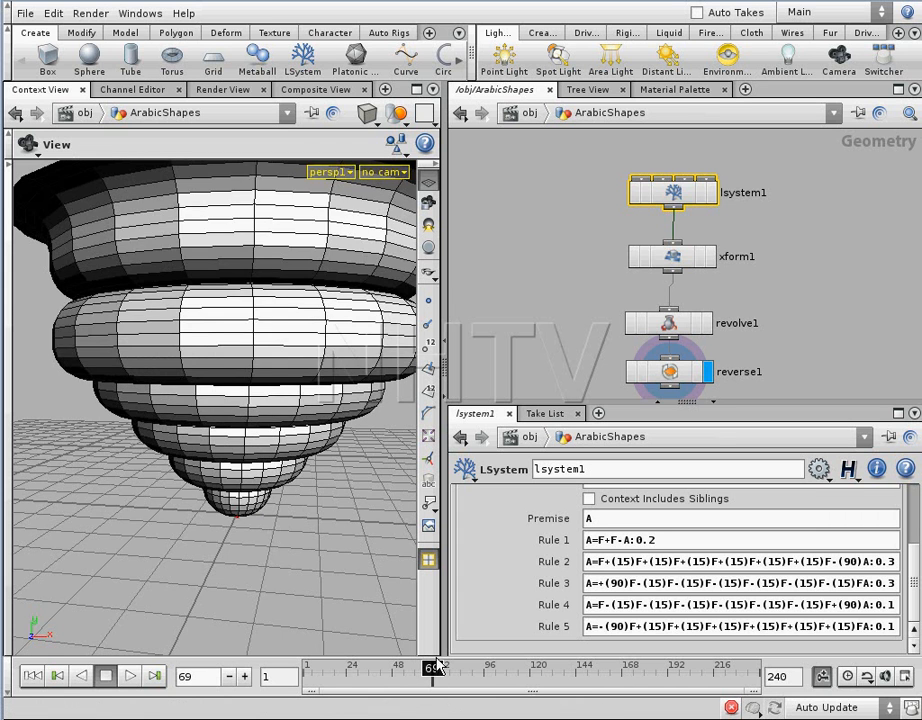
pyautogui.moveTo(288, 469); pyautogui.dragTo(294, 465)
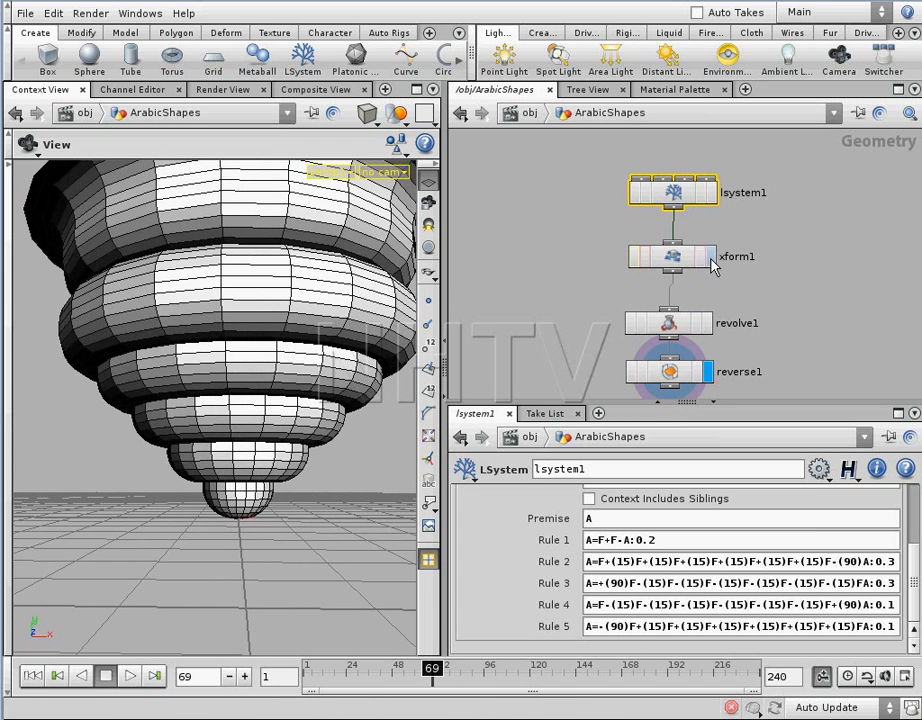
pyautogui.click(711, 192)
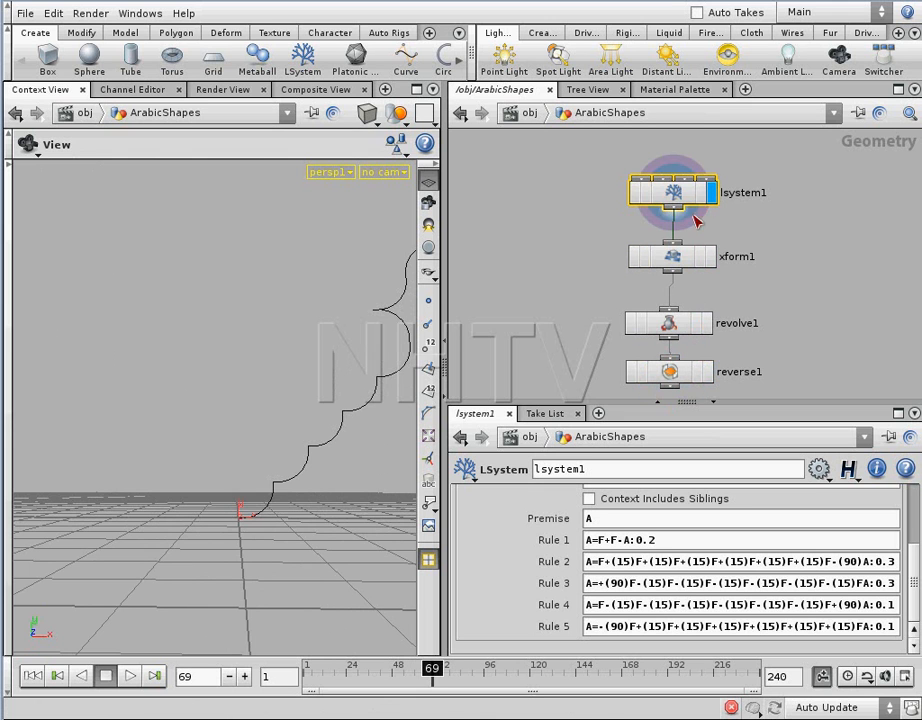
pyautogui.moveTo(338, 421); pyautogui.dragTo(270, 471)
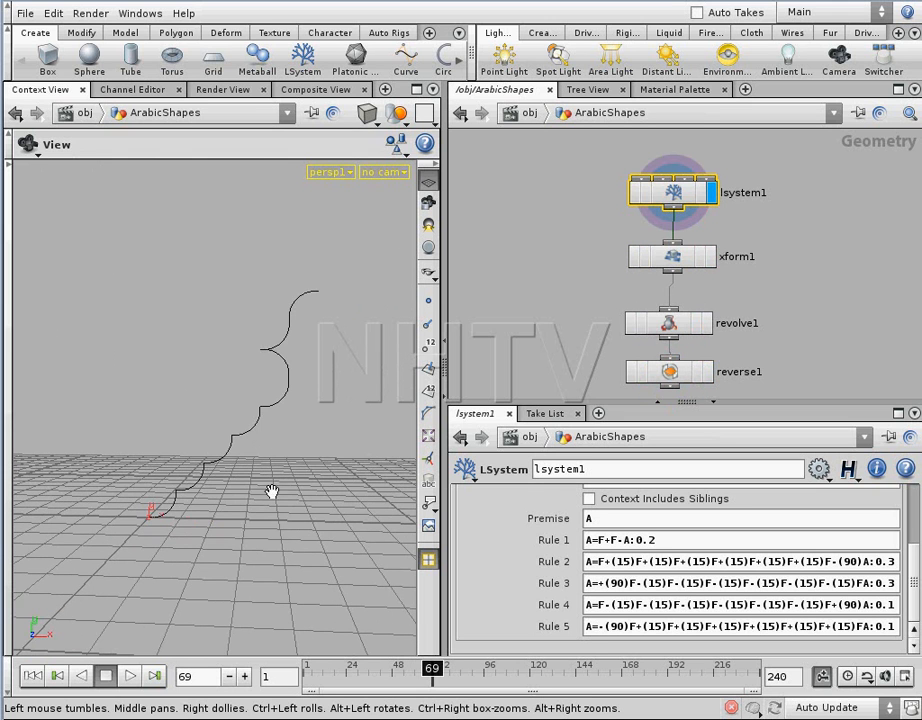
pyautogui.moveTo(432, 675); pyautogui.dragTo(455, 677)
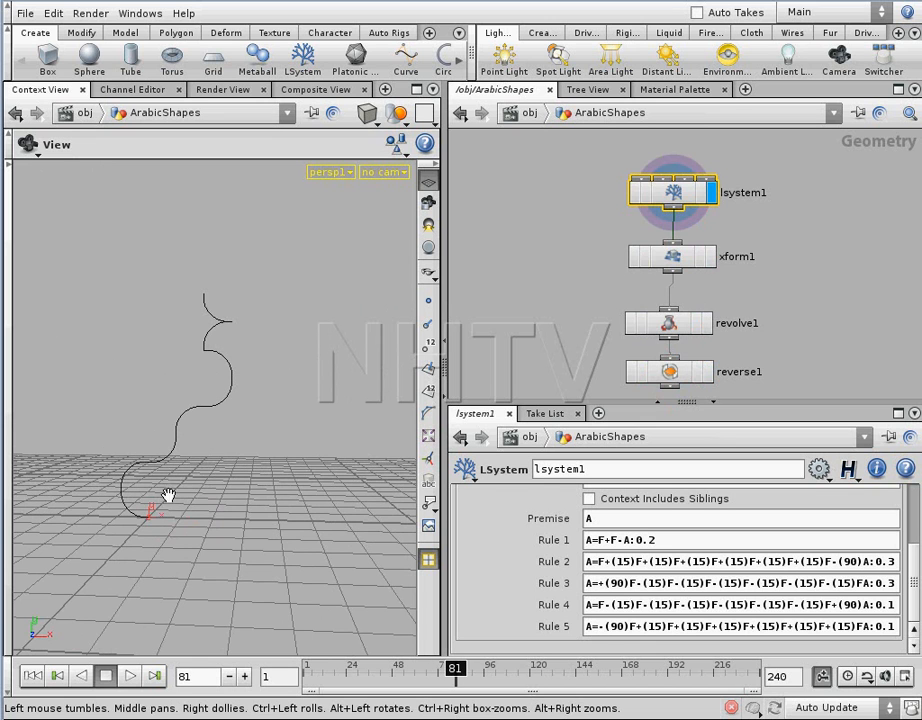
pyautogui.moveTo(235, 407); pyautogui.dragTo(269, 385, button='middle')
pyautogui.moveTo(269, 385); pyautogui.dragTo(300, 381, button='right')
pyautogui.moveTo(284, 393); pyautogui.dragTo(264, 399, button='middle')
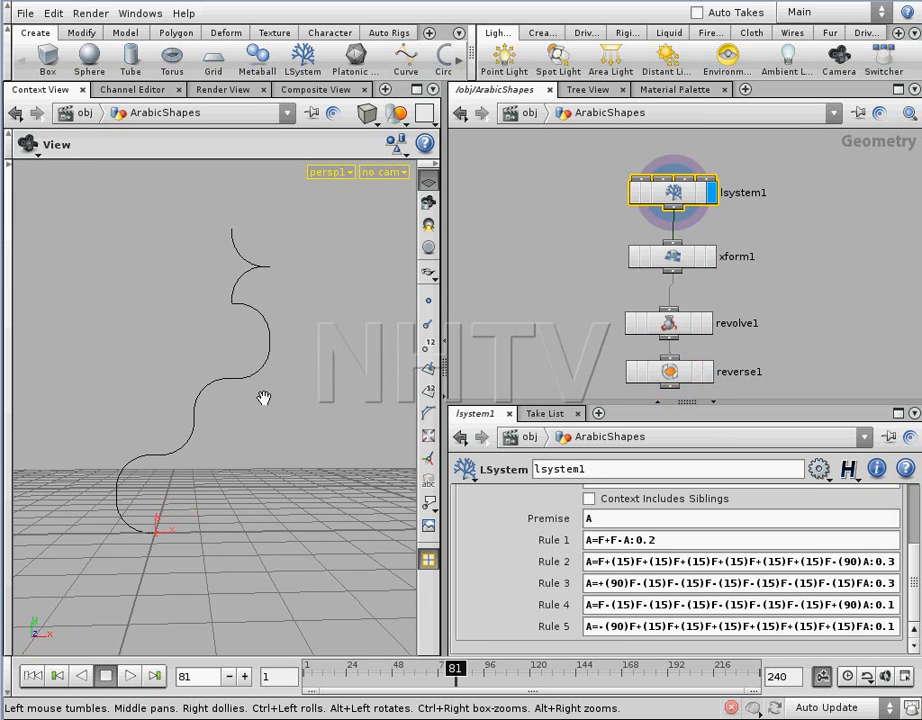
# Change the Transform node's X translation expression to -(bbox("../lsystem1",D_XMAX)).
pyautogui.click(673, 256)
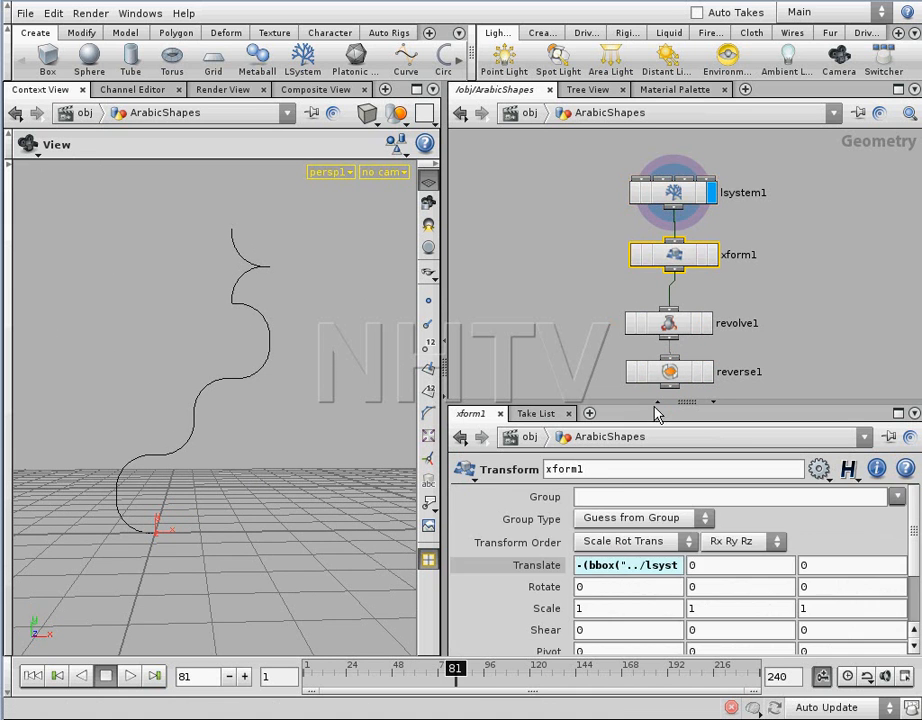
pyautogui.moveTo(259, 451); pyautogui.dragTo(277, 367)
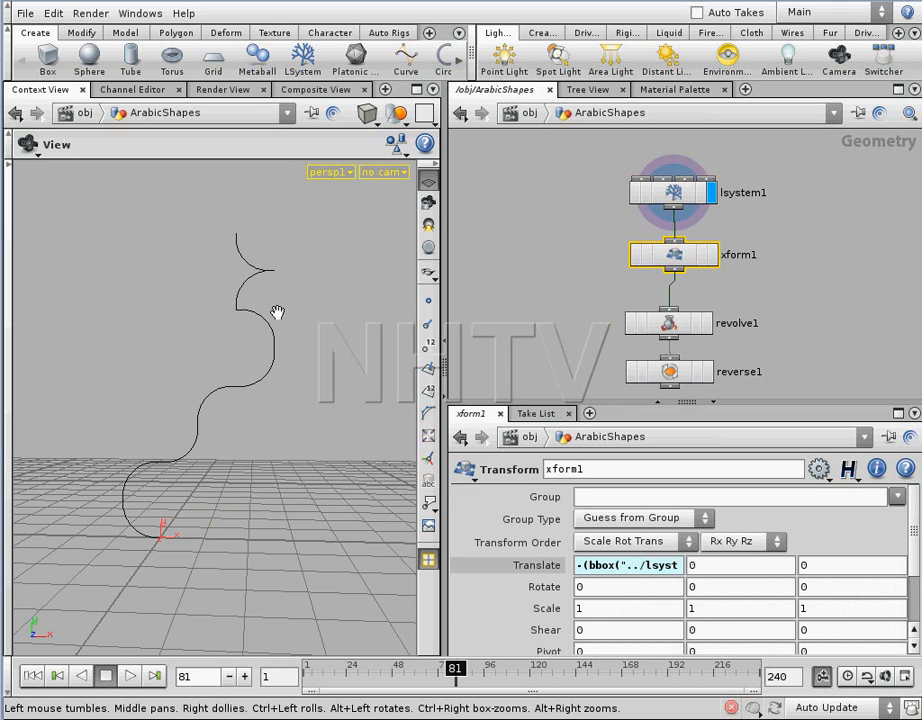
pyautogui.click(660, 567)
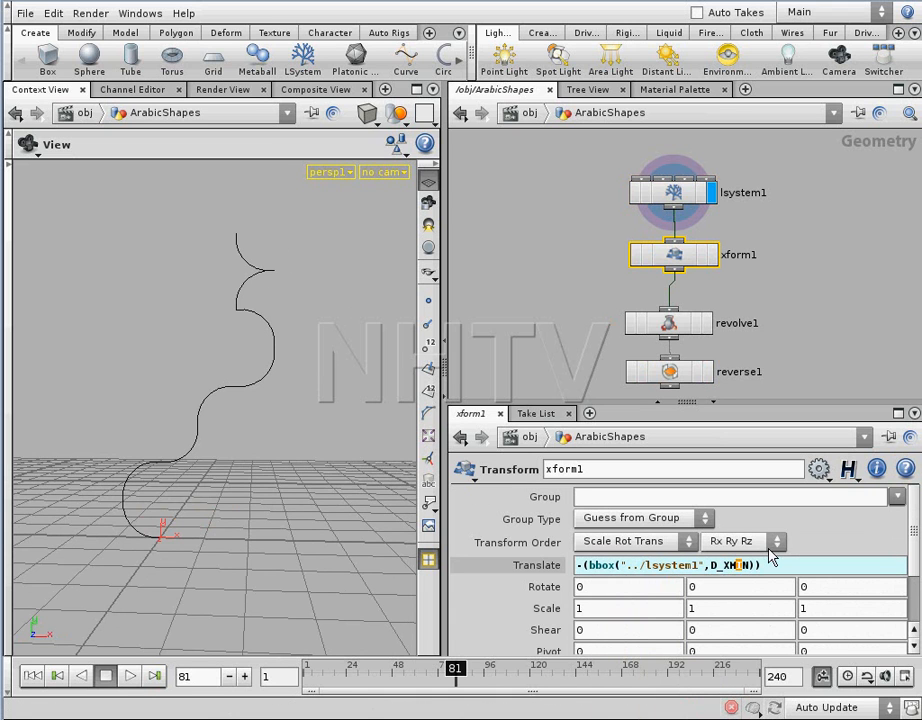
pyautogui.press('Return')
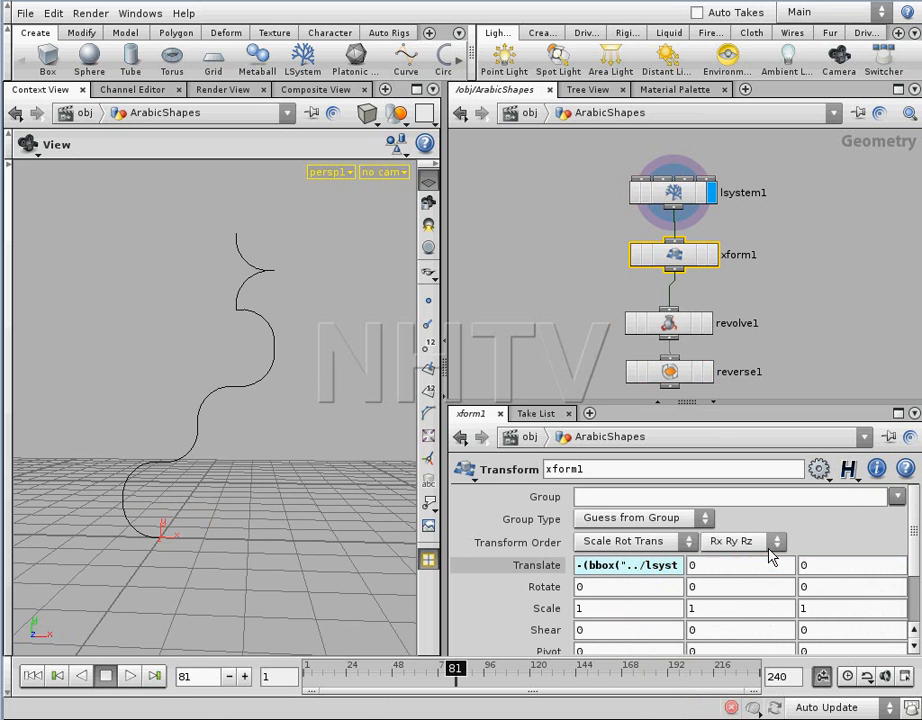
pyautogui.click(651, 565)
pyautogui.click(745, 566)
pyautogui.write('XMAX')
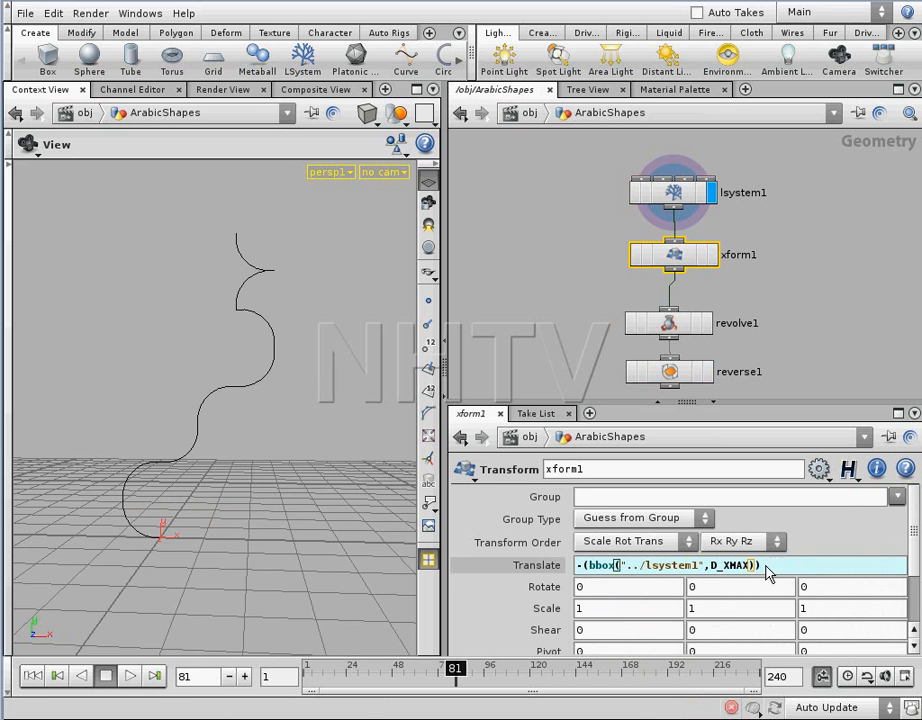
pyautogui.press('Return')
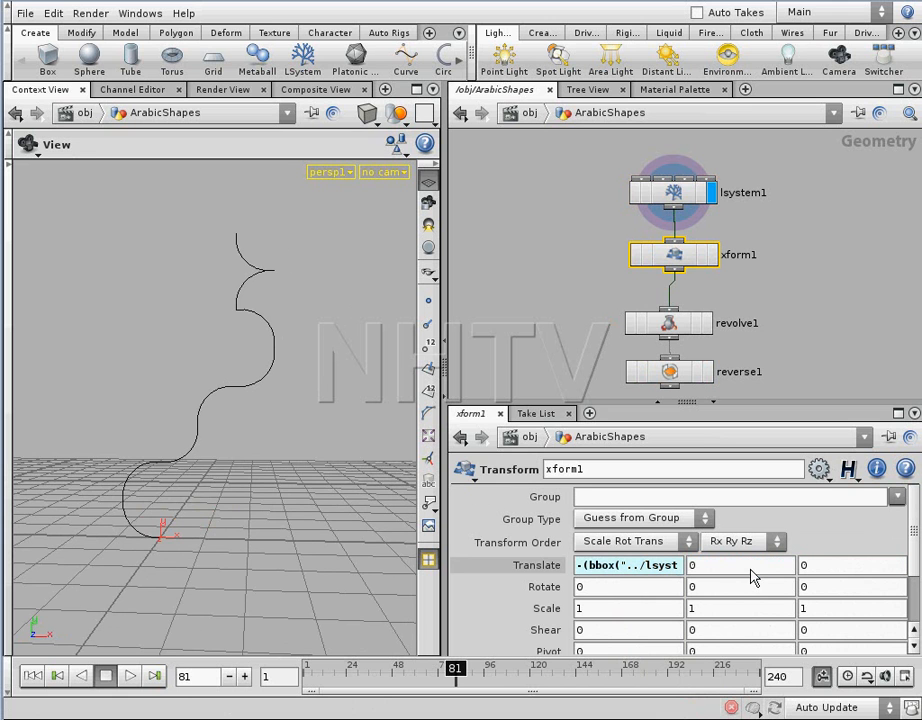
# Display the shifted curve from xform1, followed by the revolved result from reverse1.
pyautogui.click(712, 254)
pyautogui.moveTo(295, 398); pyautogui.dragTo(274, 397)
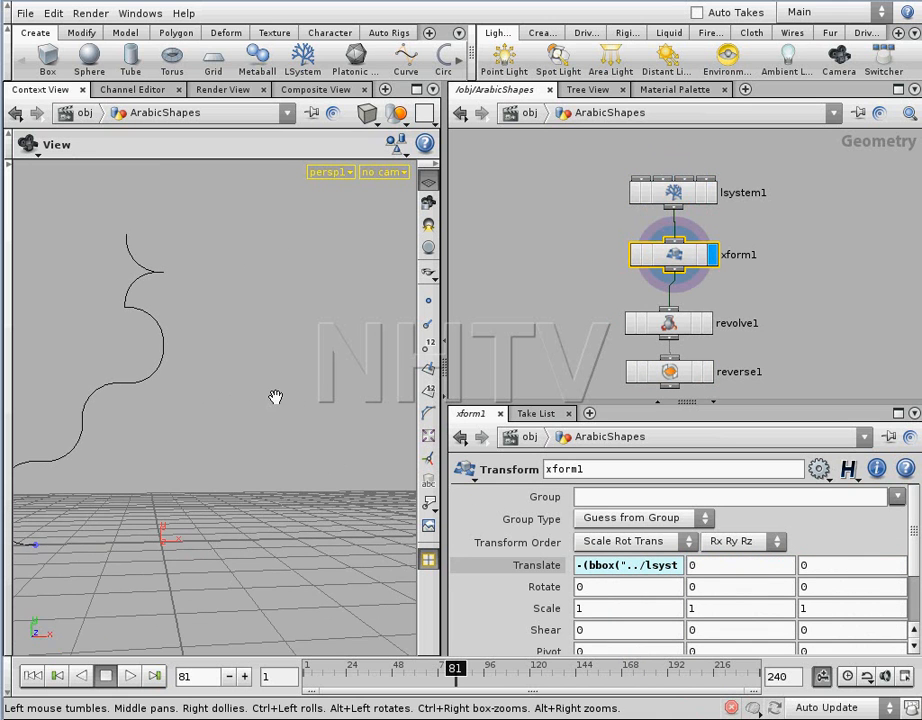
pyautogui.click(708, 372)
pyautogui.moveTo(154, 263); pyautogui.dragTo(160, 398)
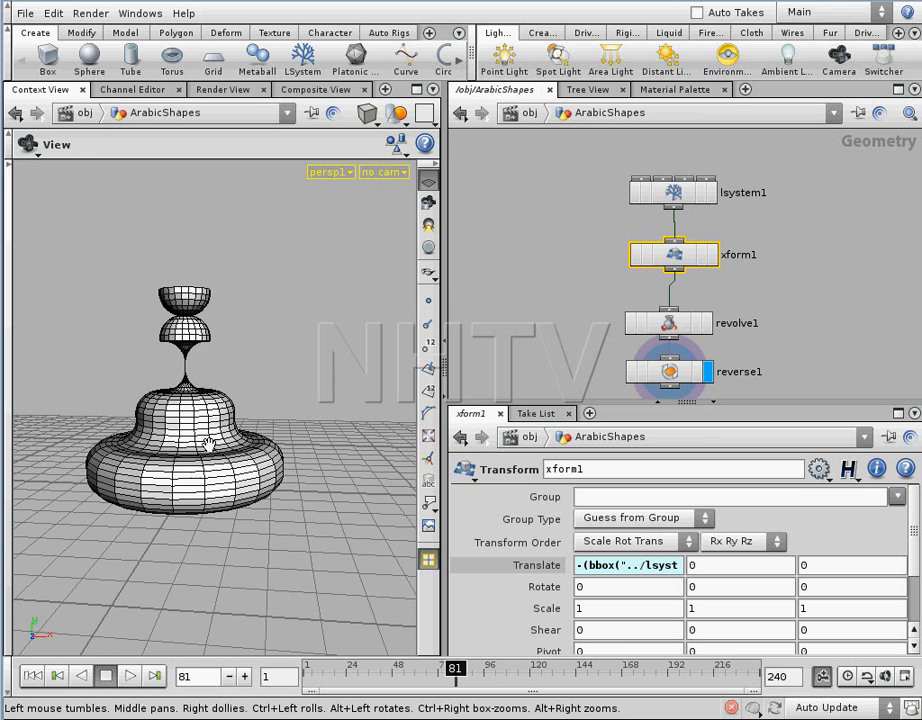
# Move the timeline to frame 30 and inspect the revolved shape from several angles and distances.
pyautogui.moveTo(316, 680); pyautogui.dragTo(364, 674)
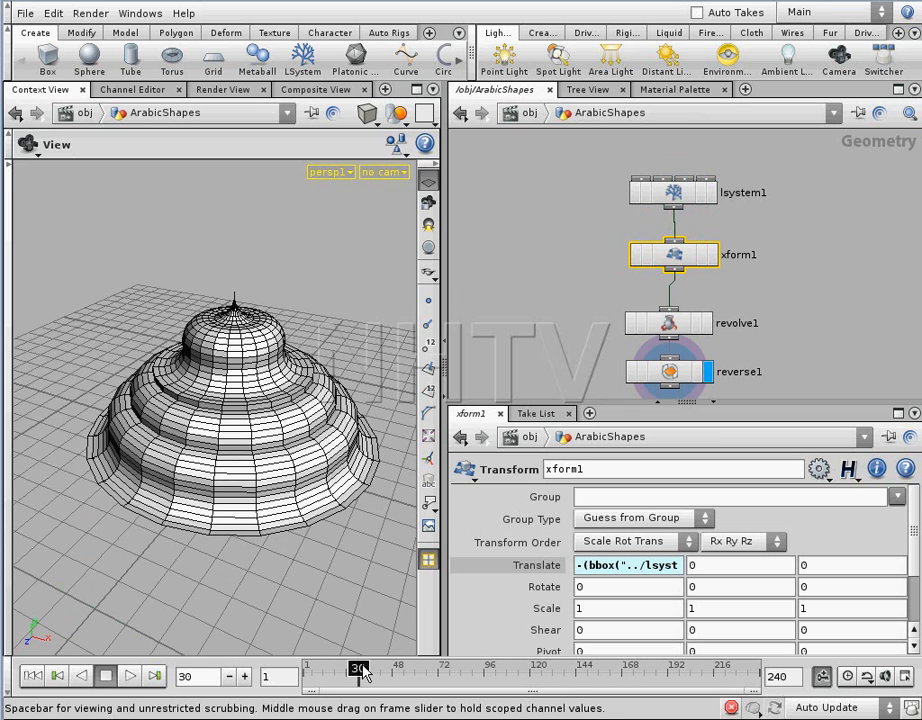
pyautogui.moveTo(335, 556); pyautogui.dragTo(290, 461)
pyautogui.moveTo(290, 461); pyautogui.dragTo(375, 447, button='right')
pyautogui.moveTo(303, 465); pyautogui.dragTo(342, 439)
pyautogui.moveTo(342, 439); pyautogui.dragTo(247, 463, button='right')
pyautogui.moveTo(247, 463); pyautogui.dragTo(227, 469)
pyautogui.moveTo(227, 469); pyautogui.dragTo(295, 455, button='right')
# Inspect the revolved shape at frame 37, and return the timeline to frame 1 to view its form.
pyautogui.click(366, 676)
pyautogui.moveTo(366, 676); pyautogui.dragTo(378, 676)
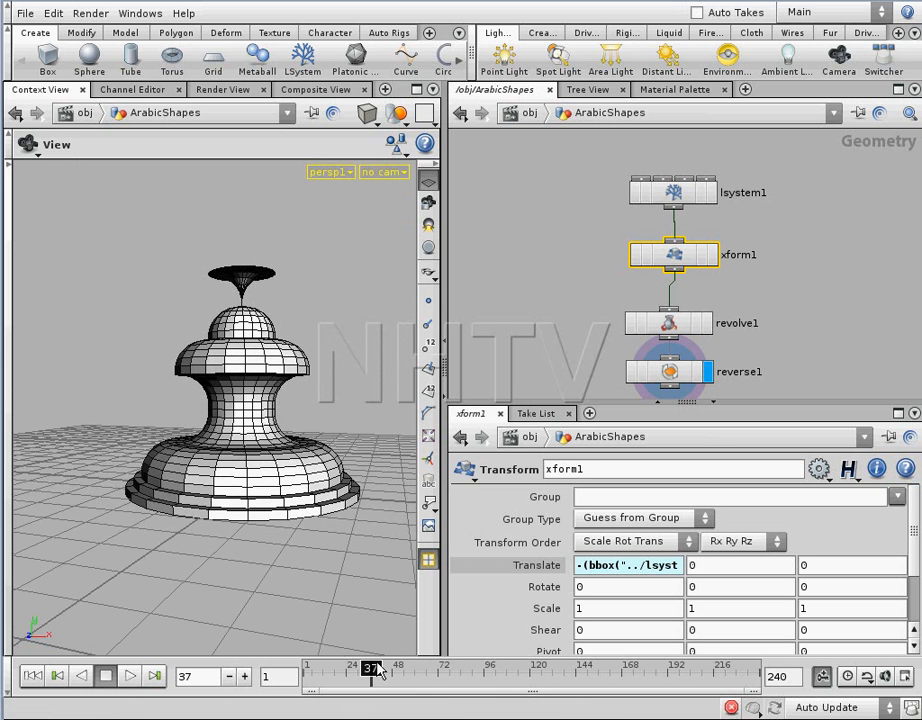
pyautogui.moveTo(292, 427); pyautogui.dragTo(391, 452)
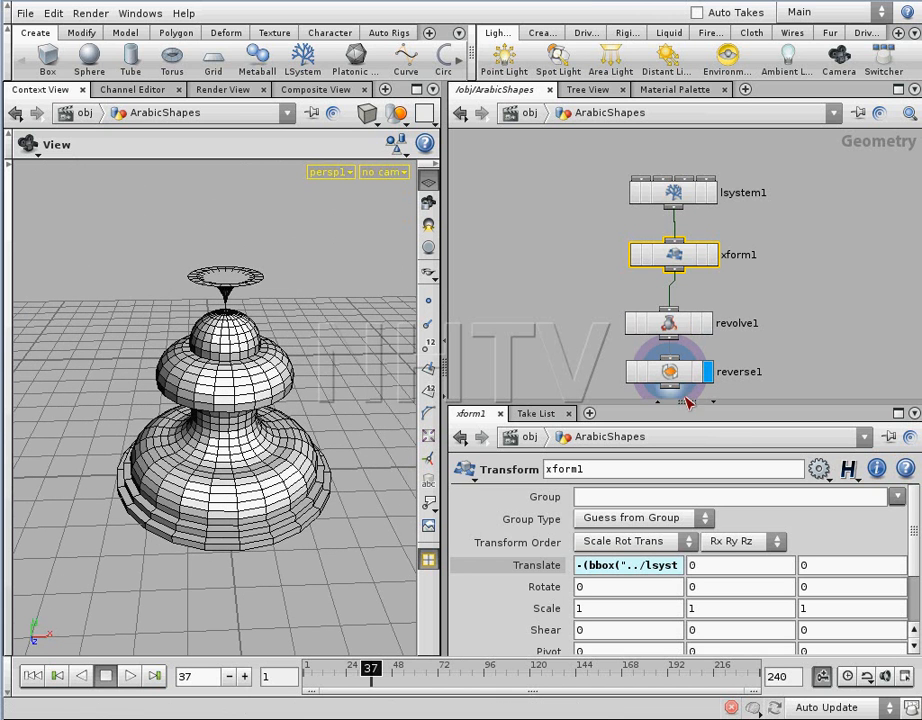
pyautogui.moveTo(371, 676); pyautogui.dragTo(305, 683)
pyautogui.moveTo(379, 611); pyautogui.dragTo(247, 436)
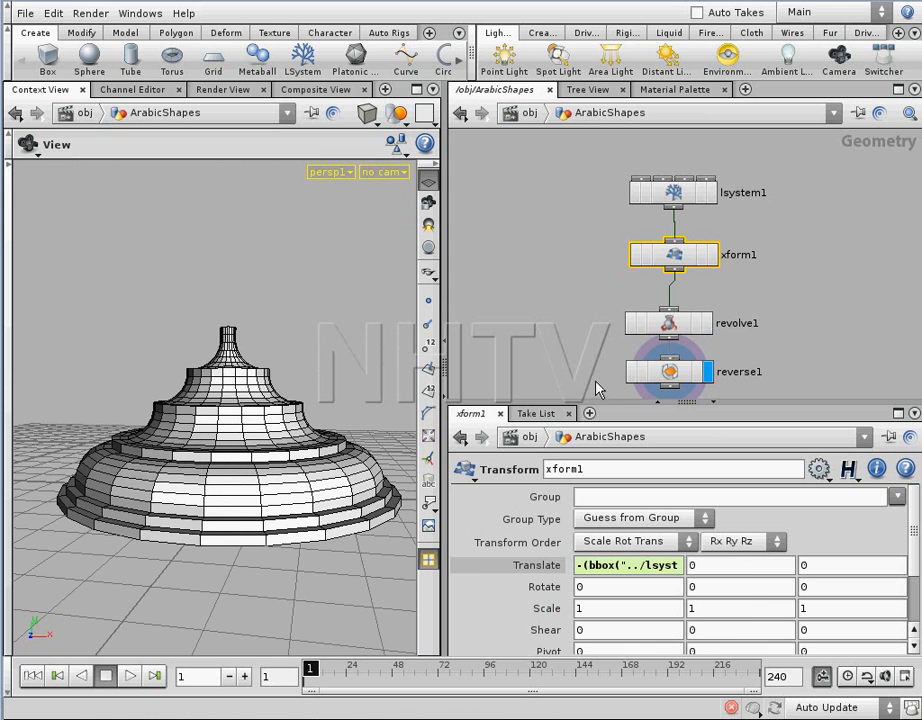
# Change Rule 1 of the lsystem1 node to A="F+F-A:0.2 so that it scales the step size.
pyautogui.click(673, 192)
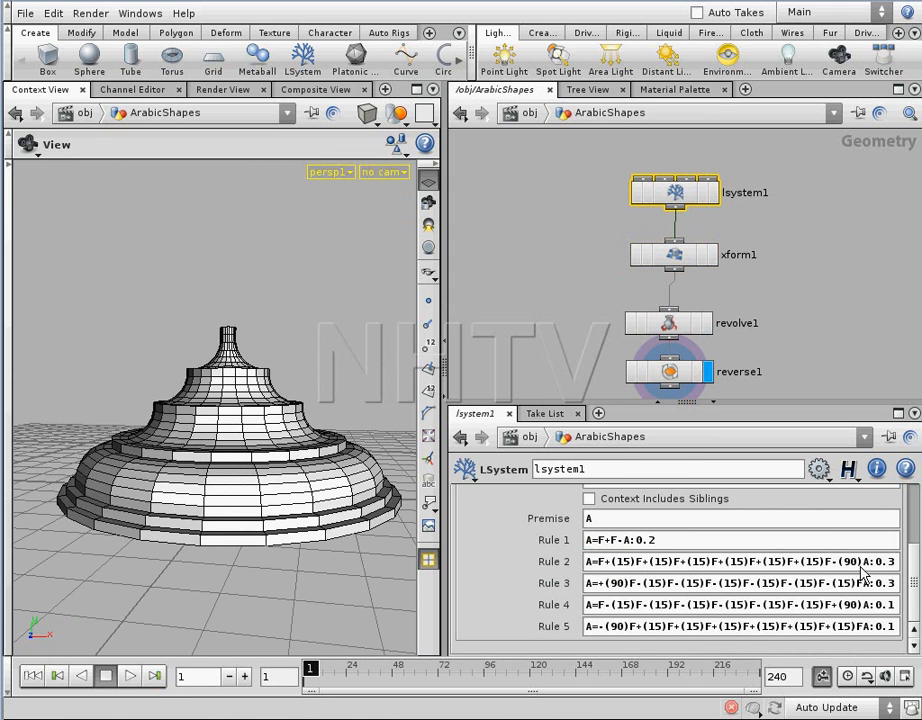
pyautogui.scroll(3, 912, 580)
pyautogui.scroll(-3, 914, 582)
pyautogui.scroll(5, 914, 575)
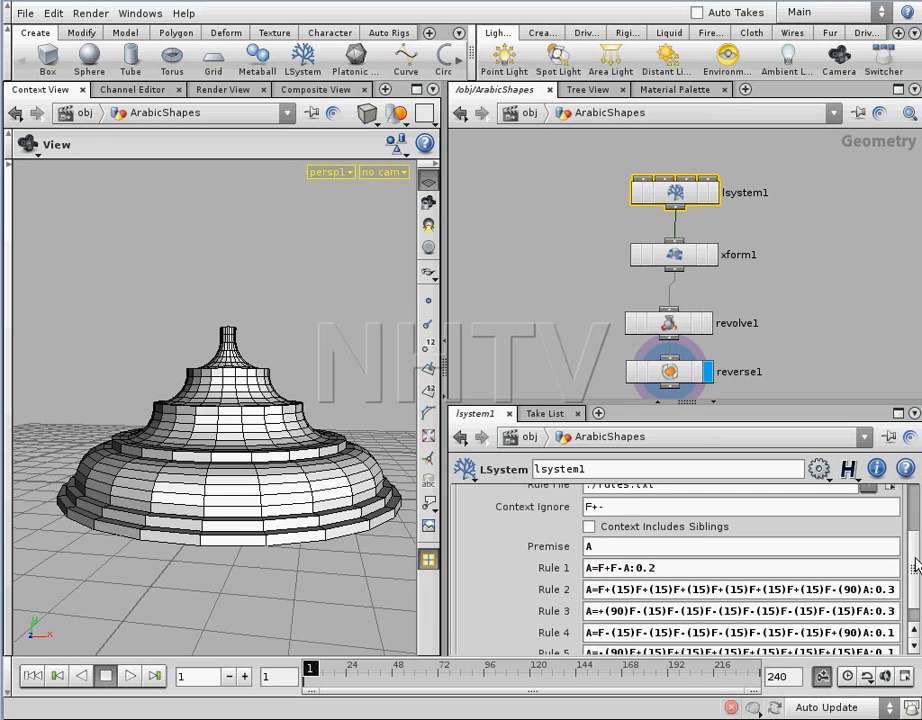
pyautogui.scroll(-2, 913, 560)
pyautogui.moveTo(913, 560); pyautogui.dragTo(913, 590)
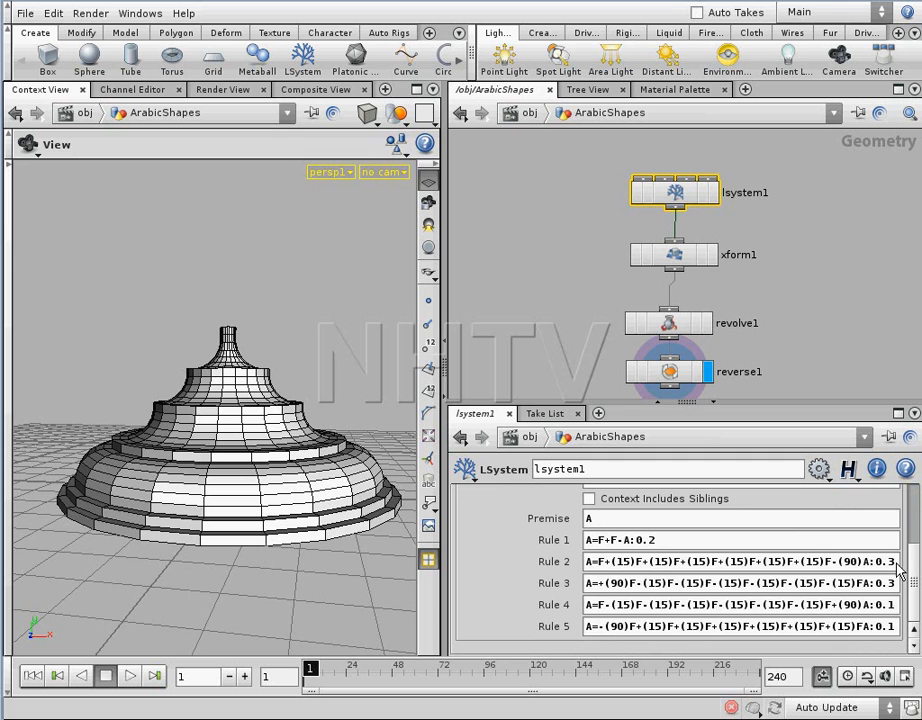
pyautogui.moveTo(915, 564); pyautogui.dragTo(918, 571)
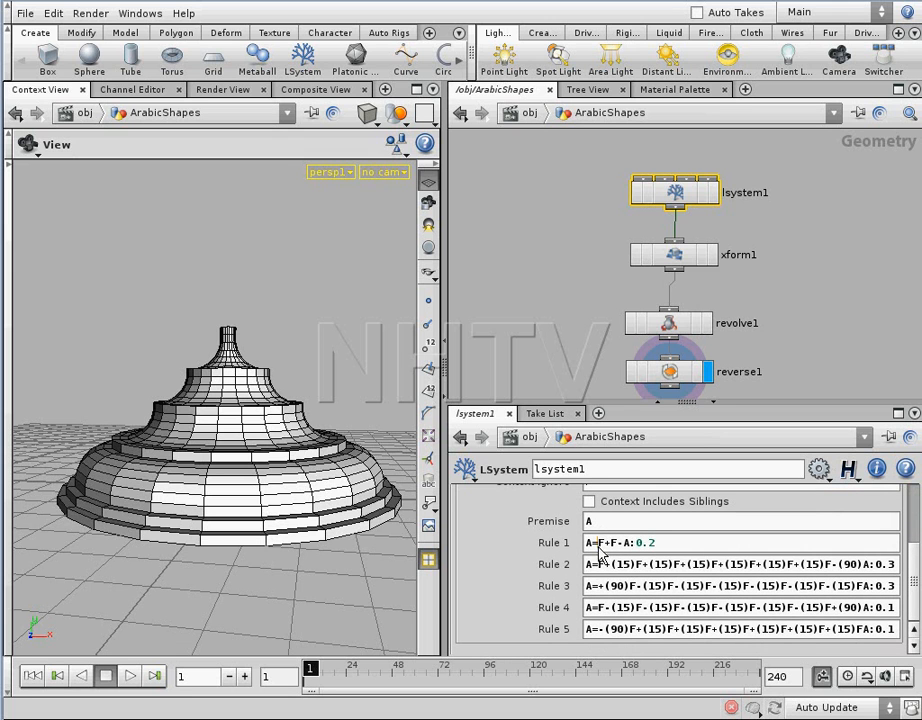
pyautogui.write('"')
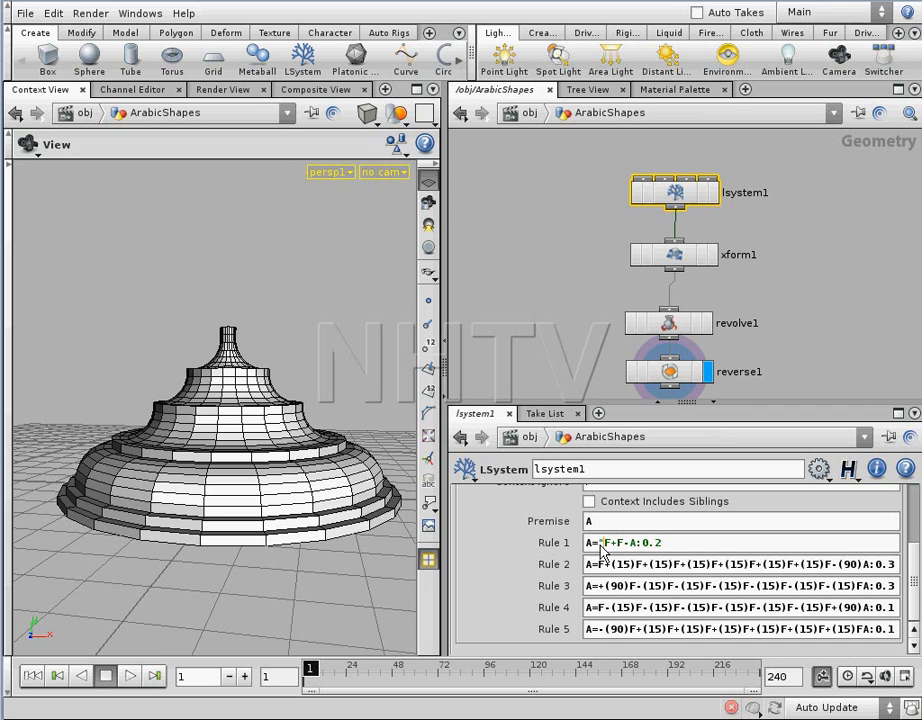
pyautogui.press('Return')
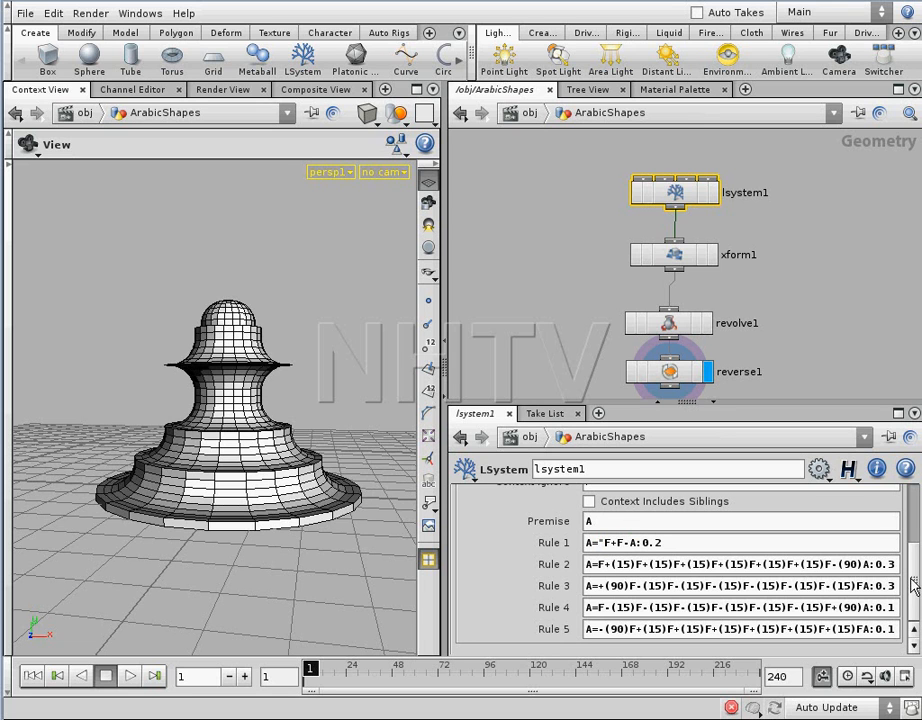
# Set the Step Size Scale of lsystem1 to 0.774.
pyautogui.click(596, 569)
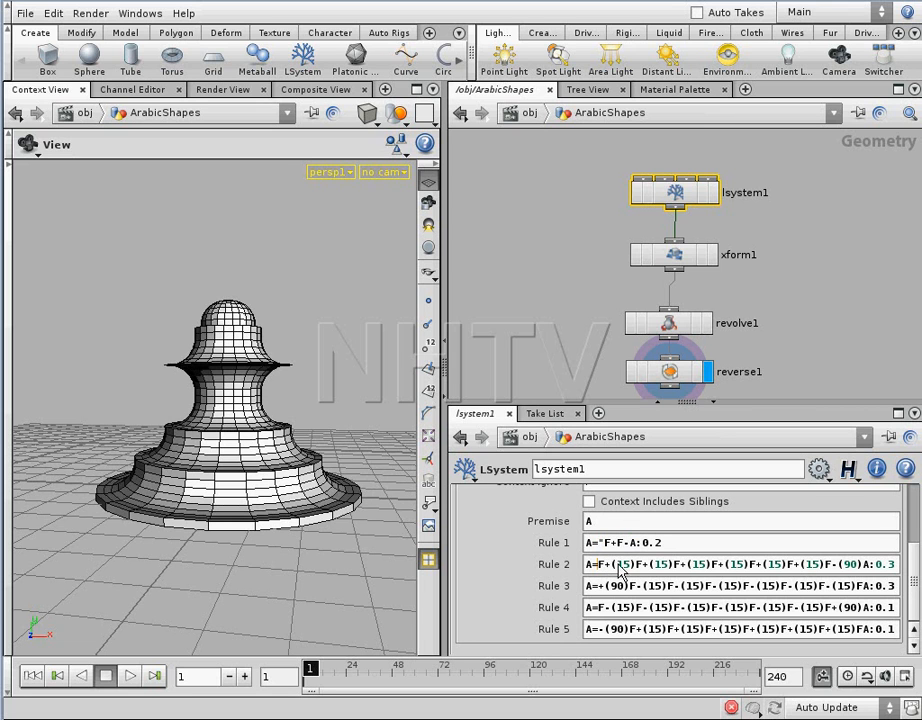
pyautogui.scroll(5, 910, 581)
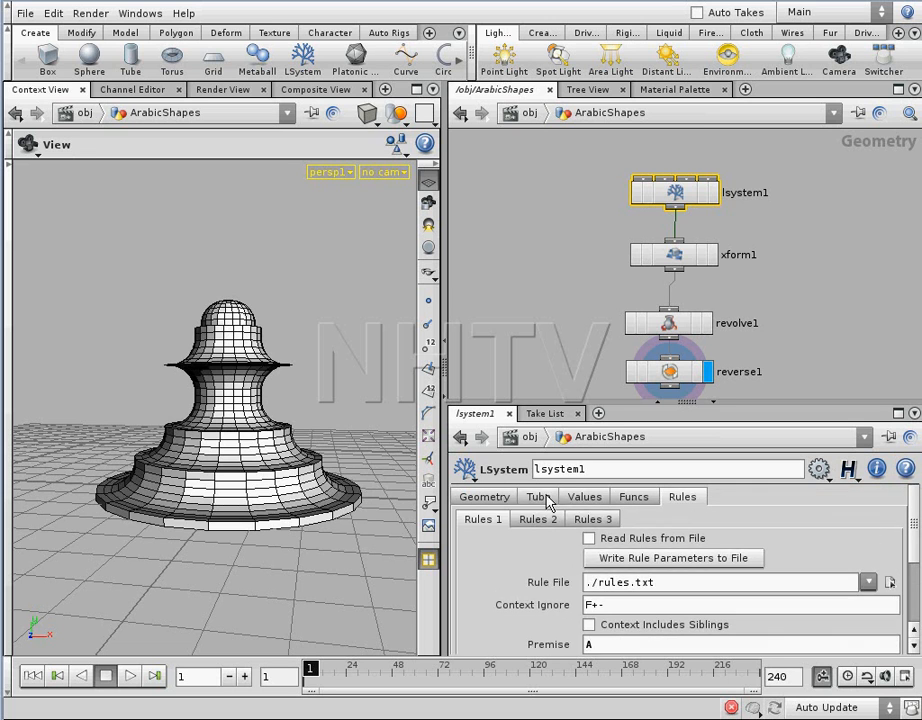
pyautogui.click(538, 497)
pyautogui.click(585, 497)
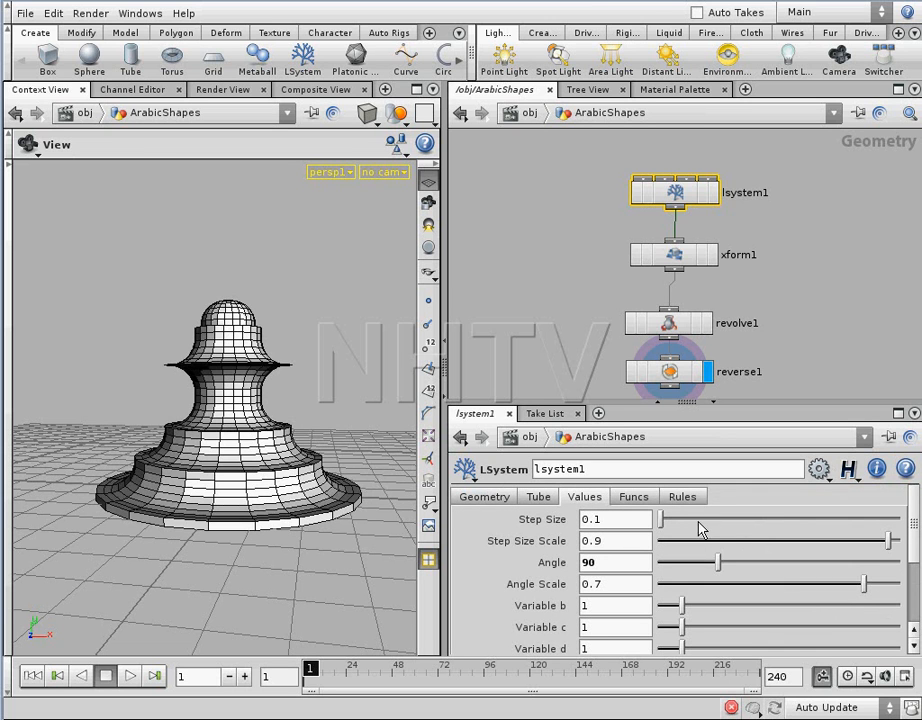
pyautogui.moveTo(889, 544)
pyautogui.mouseDown()
pyautogui.moveTo(820, 548)
pyautogui.moveTo(874, 546)
pyautogui.mouseUp()
pyautogui.click(682, 497)
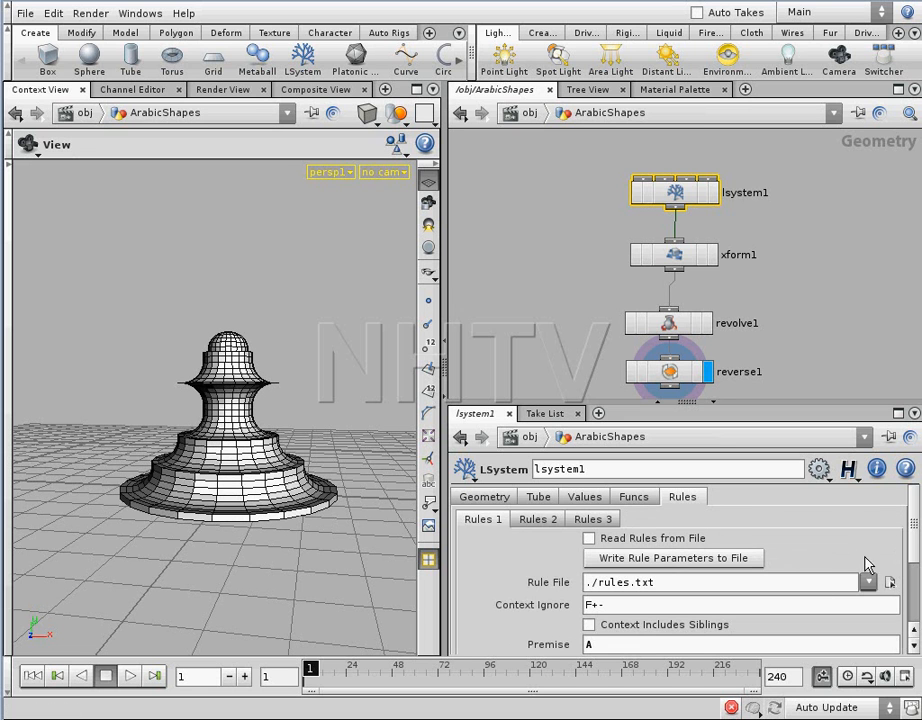
pyautogui.click(622, 500)
pyautogui.click(593, 502)
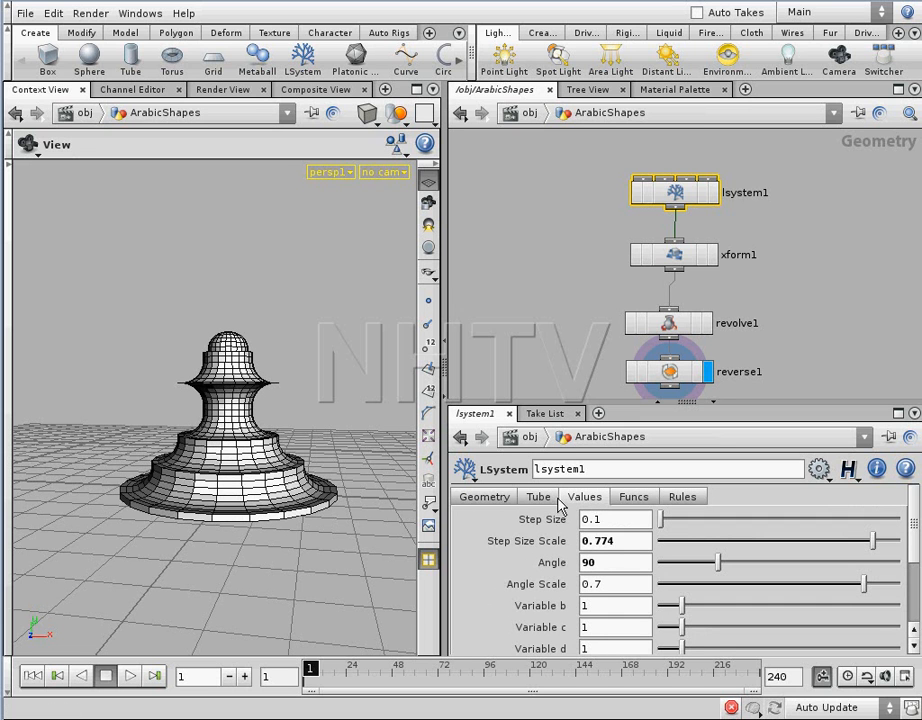
pyautogui.click(622, 500)
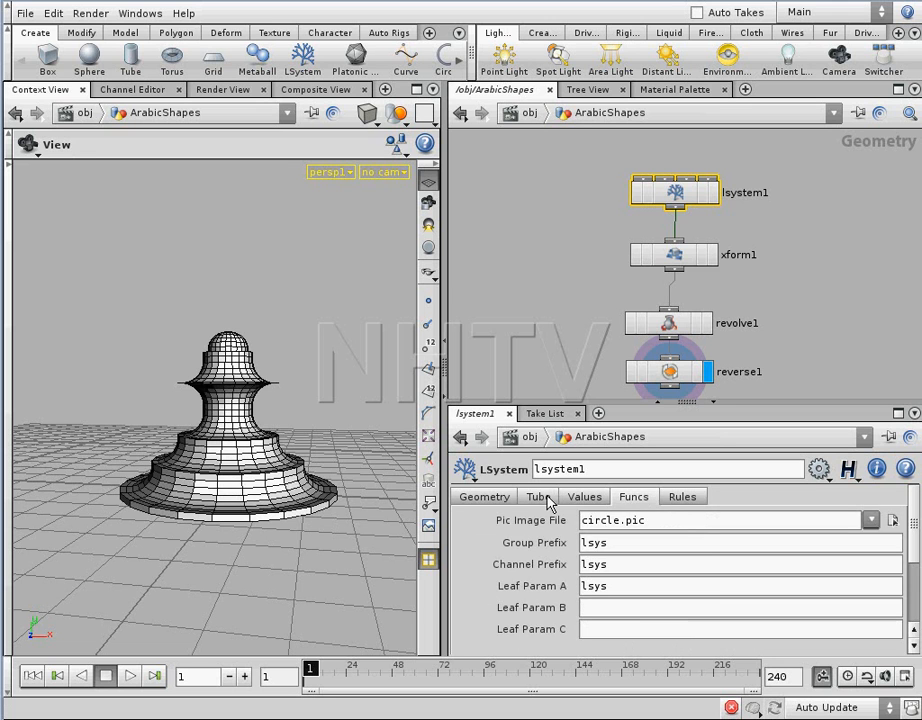
# Insert a double quote directly after the equals sign in Rules 2 to 5 of lsystem1.
pyautogui.click(680, 497)
pyautogui.moveTo(912, 560); pyautogui.dragTo(914, 611)
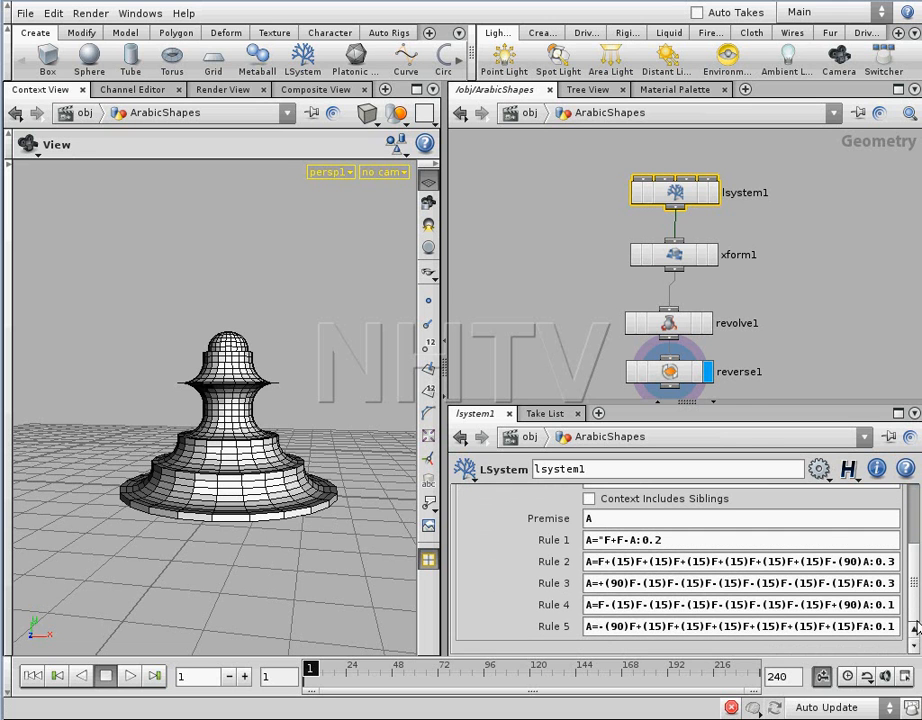
pyautogui.click(596, 564)
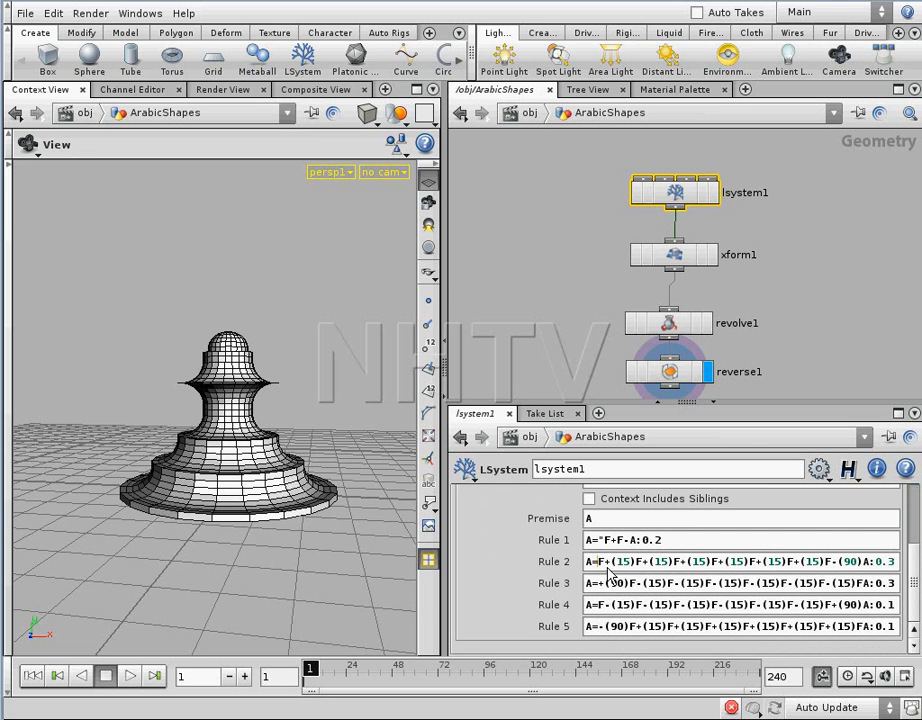
pyautogui.write('"')
pyautogui.click(600, 590)
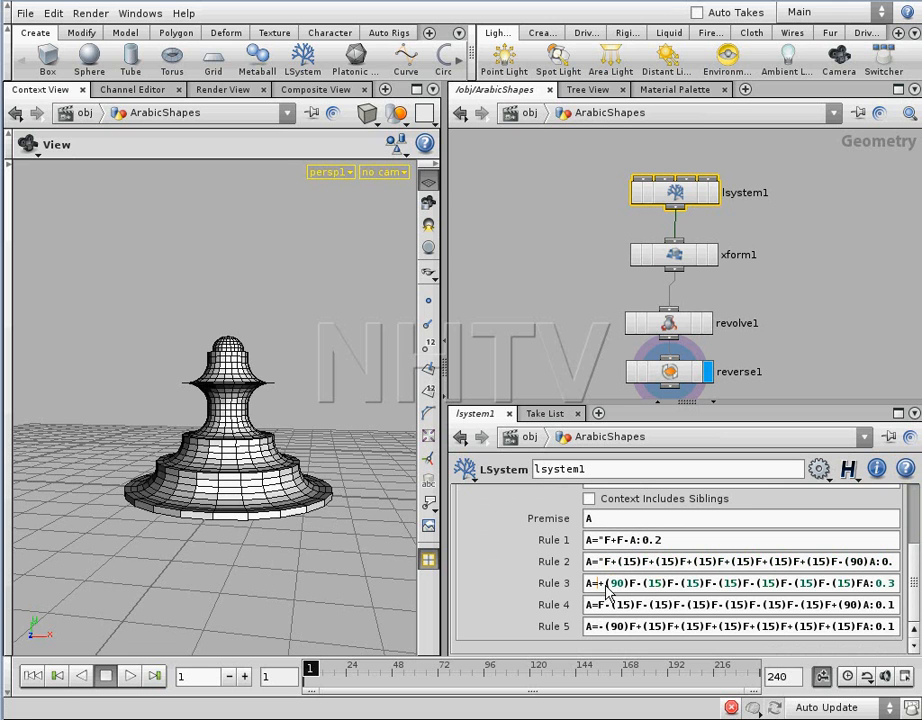
pyautogui.write('"')
pyautogui.click(600, 613)
pyautogui.write('"')
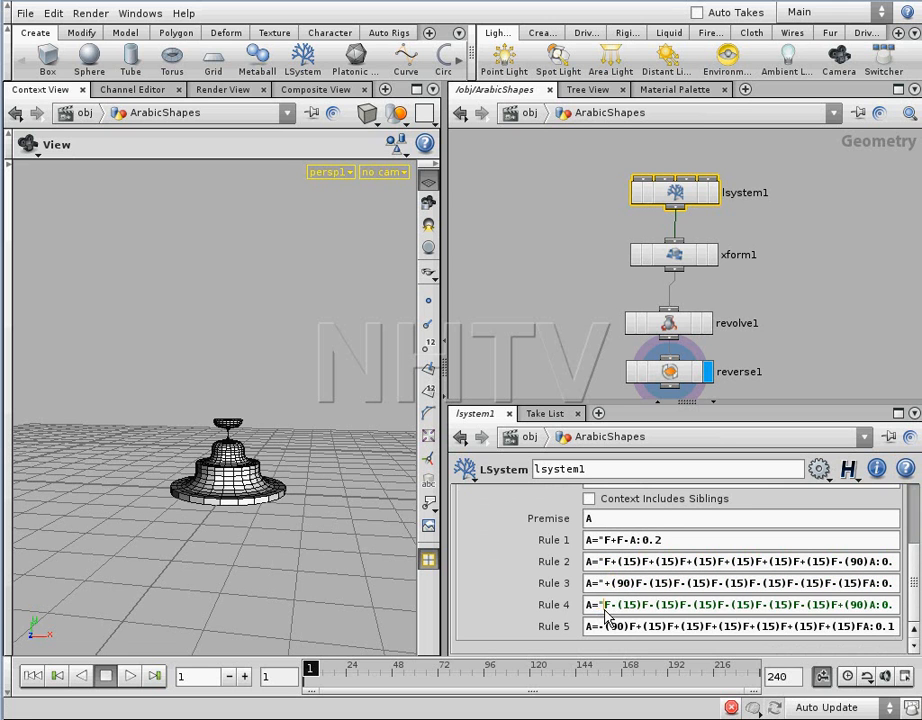
pyautogui.click(600, 630)
pyautogui.write('"')
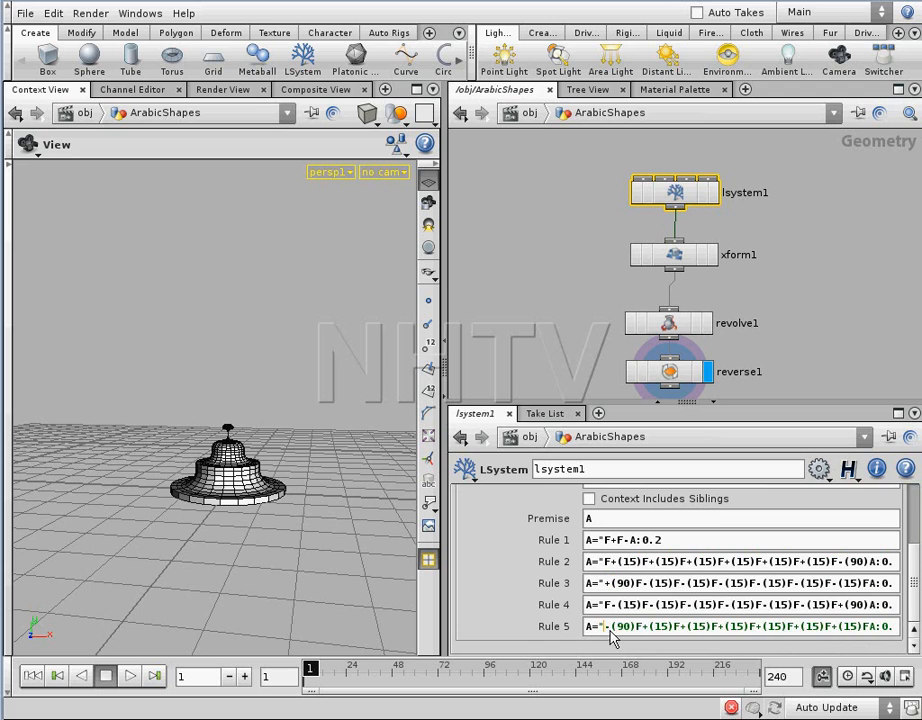
pyautogui.press('Return')
# Inspect the revolved shape at frame 1, and view its form at frame 3 from a greater distance.
pyautogui.moveTo(284, 449); pyautogui.dragTo(239, 449)
pyautogui.moveTo(239, 449); pyautogui.dragTo(378, 457, button='right')
pyautogui.moveTo(378, 457); pyautogui.dragTo(248, 454)
pyautogui.moveTo(274, 552); pyautogui.dragTo(257, 464)
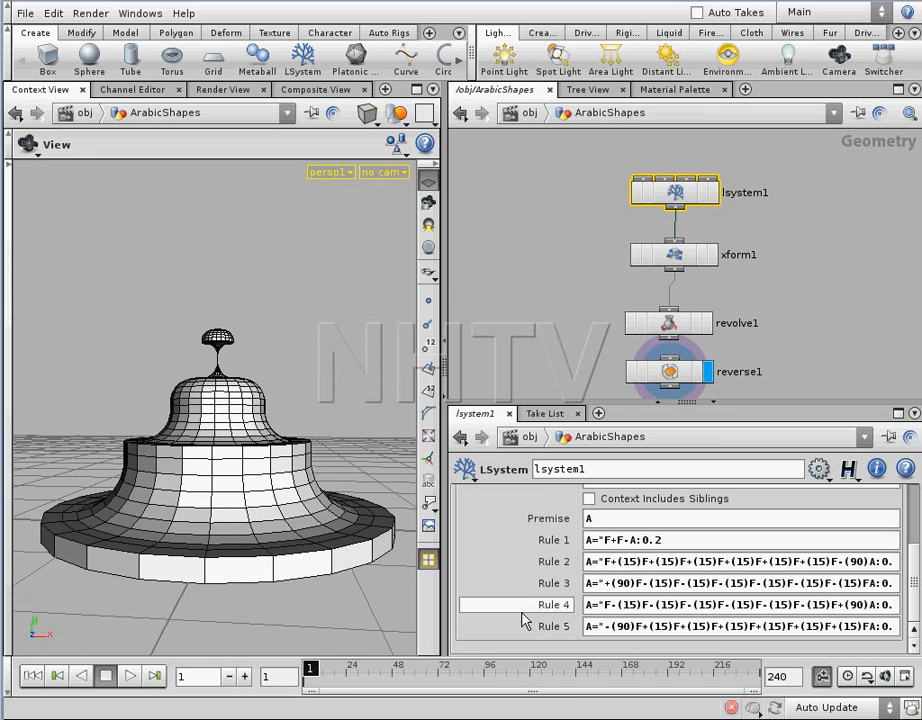
pyautogui.scroll(5, 899, 520)
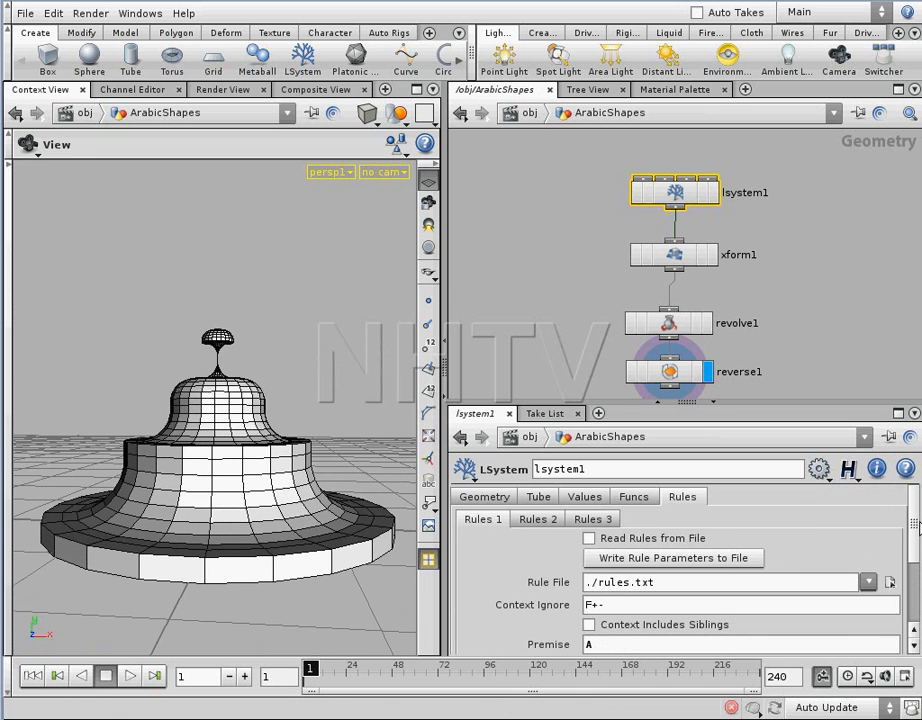
pyautogui.click(314, 667)
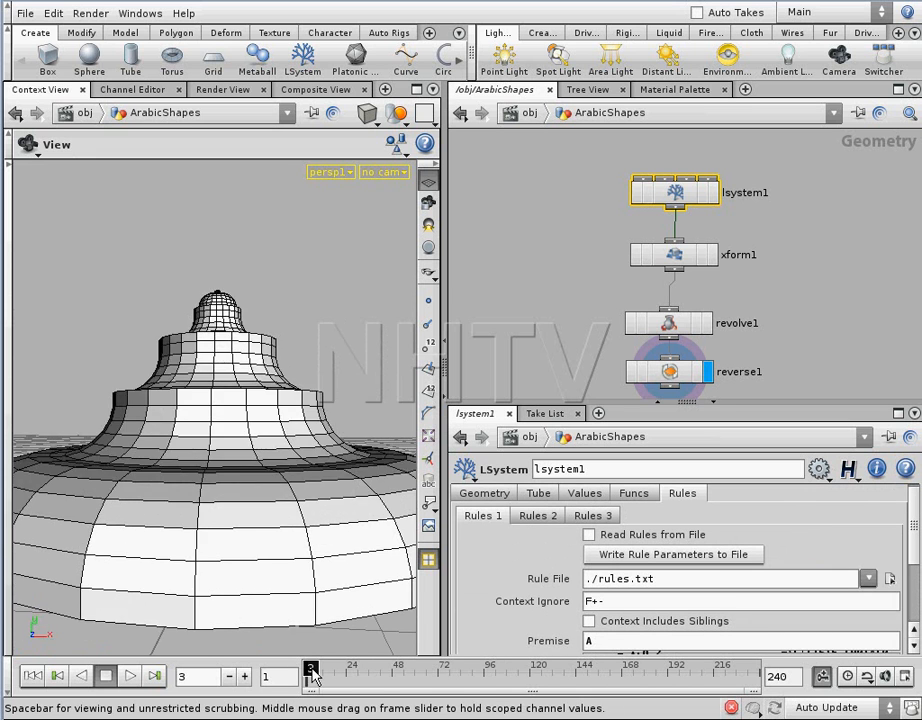
pyautogui.moveTo(321, 511); pyautogui.dragTo(325, 465)
pyautogui.moveTo(325, 465); pyautogui.dragTo(204, 469, button='right')
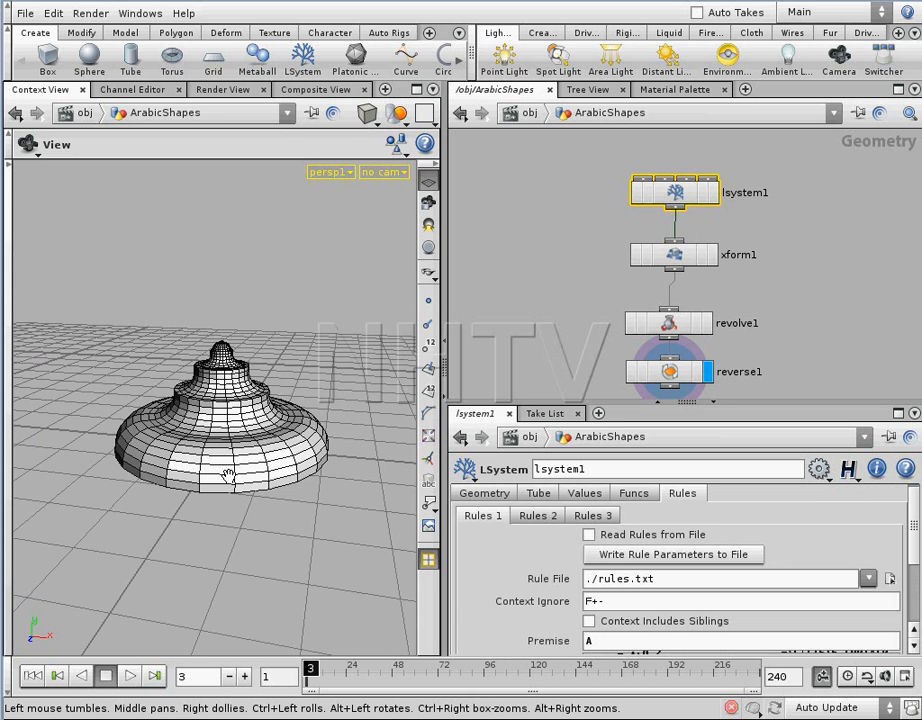
# Inspect the revolved shape at frames 17 and 24 from several angles, and review the edited rules of lsystem1.
pyautogui.moveTo(315, 672); pyautogui.dragTo(345, 676)
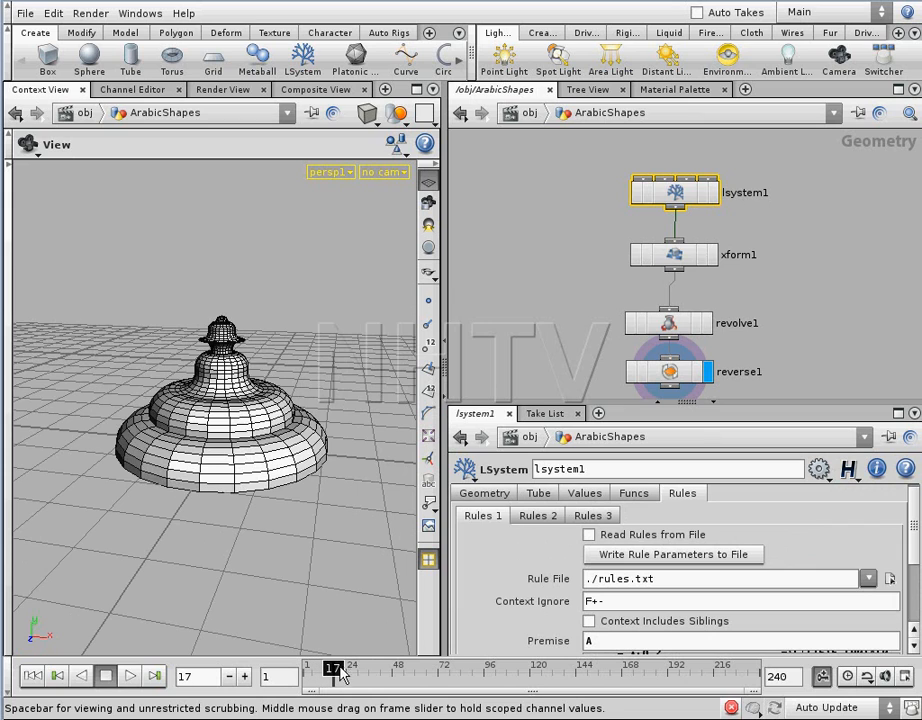
pyautogui.moveTo(288, 475); pyautogui.dragTo(272, 467)
pyautogui.moveTo(272, 467); pyautogui.dragTo(323, 467, button='right')
pyautogui.moveTo(323, 467); pyautogui.dragTo(320, 450)
pyautogui.moveTo(320, 450); pyautogui.dragTo(300, 545, button='right')
pyautogui.moveTo(338, 681); pyautogui.dragTo(354, 679)
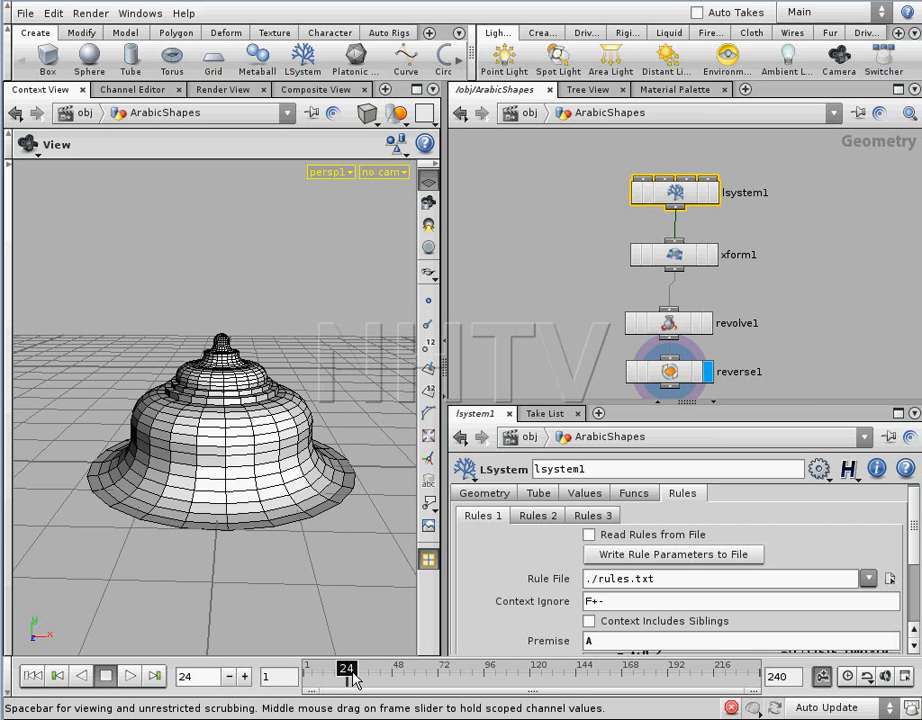
pyautogui.moveTo(368, 623); pyautogui.dragTo(349, 606)
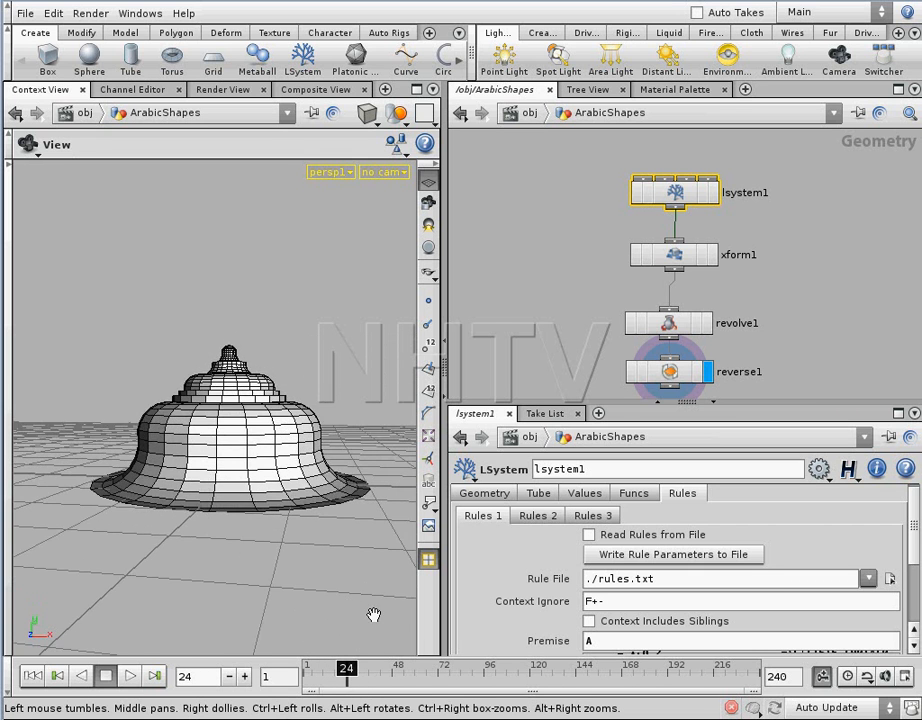
pyautogui.scroll(-3, 895, 620)
pyautogui.scroll(2, 895, 625)
pyautogui.scroll(-2, 893, 632)
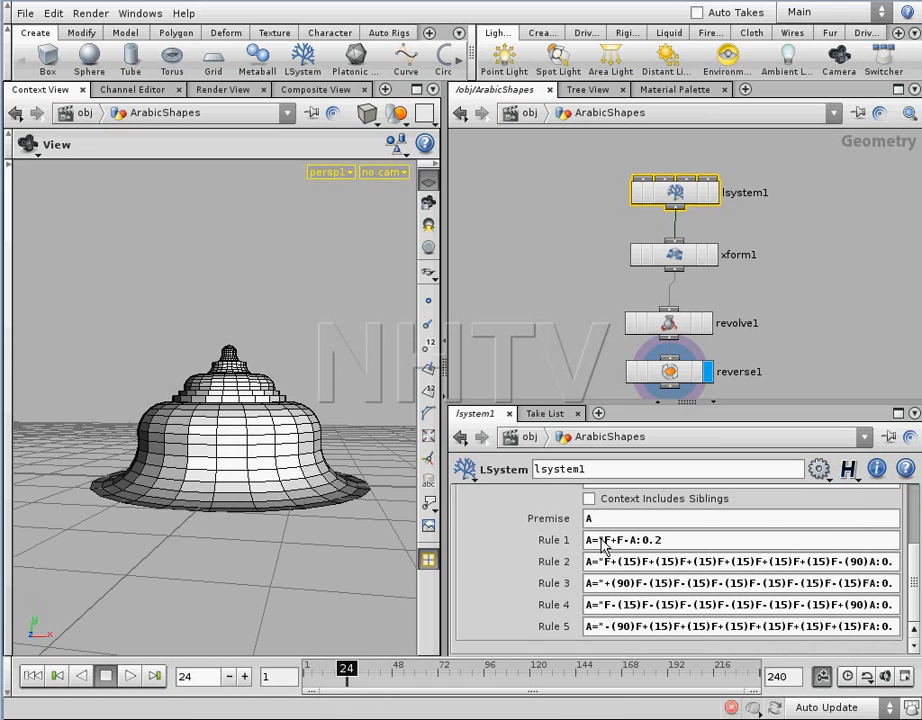
pyautogui.moveTo(908, 571); pyautogui.dragTo(906, 506)
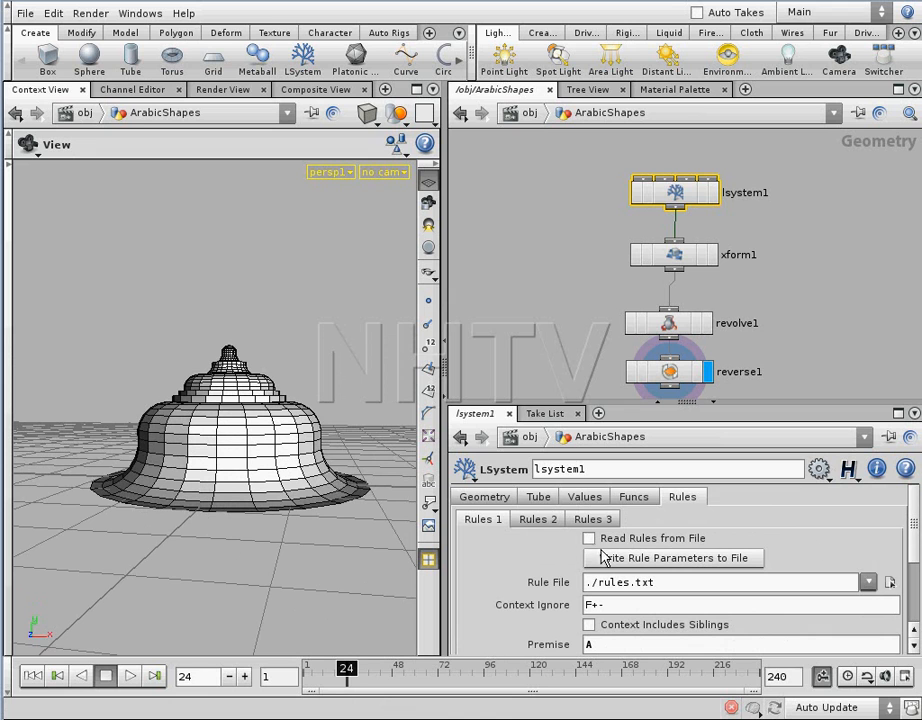
# Move lsystem1 aside, duplicate it, place the copy beside the original and display the copy's curve.
pyautogui.moveTo(679, 198); pyautogui.dragTo(585, 192)
pyautogui.click(568, 247)
pyautogui.click(580, 185)
pyautogui.hotkey('ctrl', 'c')
pyautogui.hotkey('ctrl', 'v')
pyautogui.moveTo(660, 238); pyautogui.dragTo(775, 205)
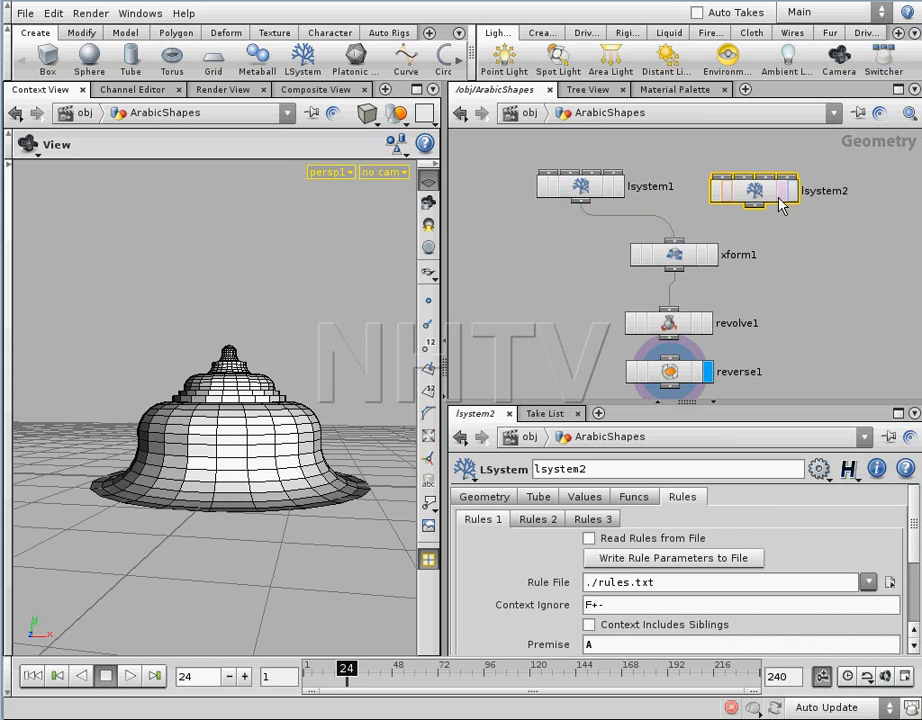
pyautogui.click(793, 190)
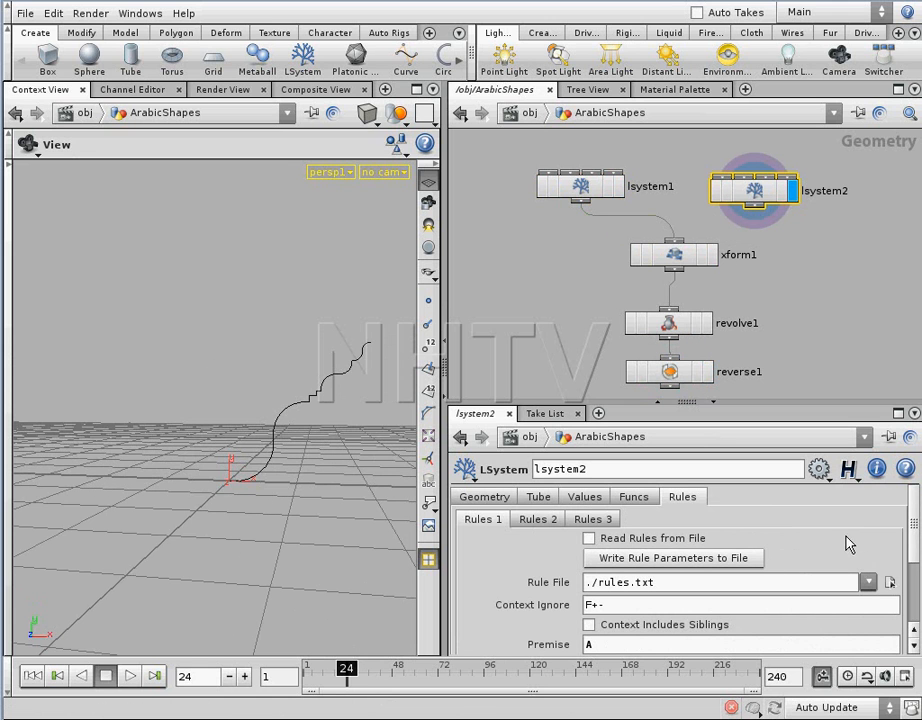
# Clear Rules 2, 3, 4 and 5 of the lsystem2 node.
pyautogui.moveTo(284, 408)
pyautogui.mouseDown()
pyautogui.moveTo(296, 401)
pyautogui.moveTo(294, 412)
pyautogui.mouseUp()
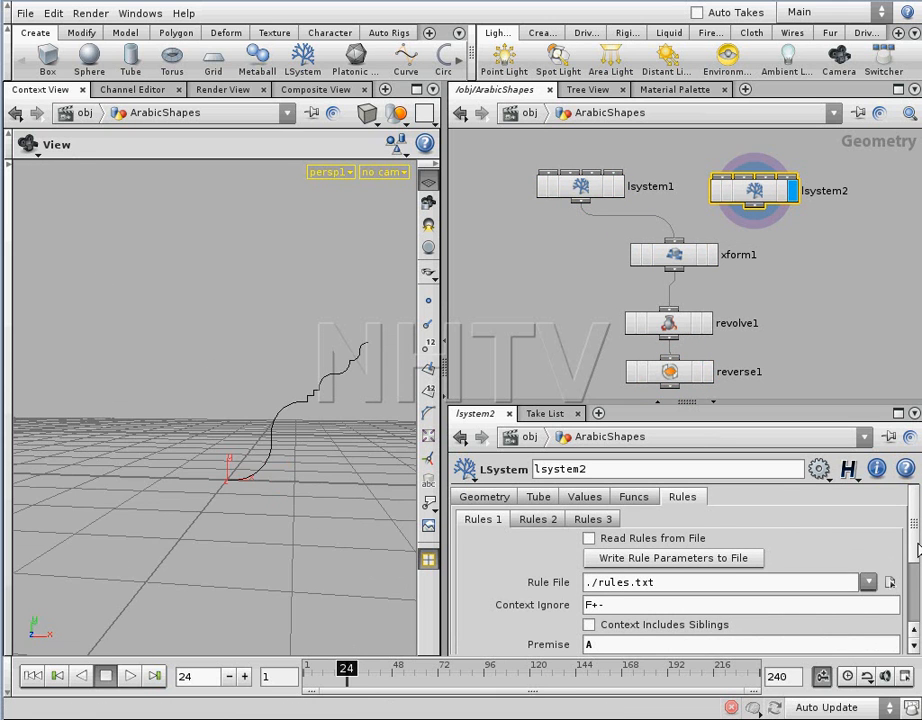
pyautogui.scroll(-3, 918, 545)
pyautogui.moveTo(588, 565); pyautogui.dragTo(895, 563)
pyautogui.press('BackSpace')
pyautogui.moveTo(588, 584); pyautogui.dragTo(895, 584)
pyautogui.press('BackSpace')
pyautogui.moveTo(588, 612); pyautogui.dragTo(895, 605)
pyautogui.press('BackSpace')
pyautogui.moveTo(588, 626); pyautogui.dragTo(895, 626)
pyautogui.press('BackSpace')
# Remove the probability from Rule 1 of lsystem2 so that it reads A="F+F-A.
pyautogui.click(698, 562)
pyautogui.moveTo(637, 541); pyautogui.dragTo(681, 545)
pyautogui.press('BackSpace')
pyautogui.press('Return')
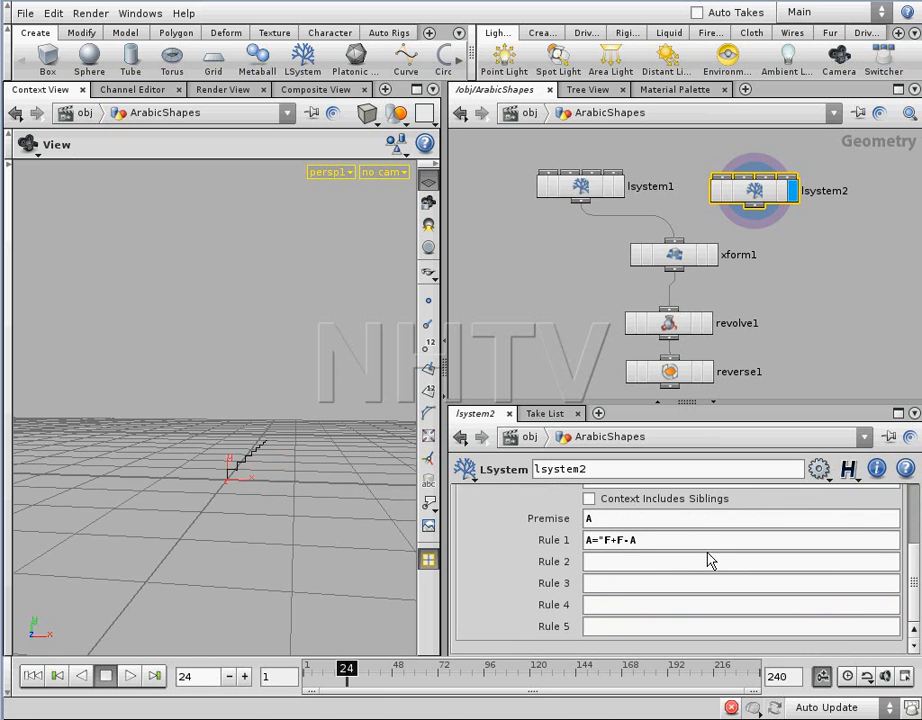
# Examine the stepped curve of lsystem2 up close, comparing the segment lengths from its base to its tip.
pyautogui.moveTo(315, 457); pyautogui.dragTo(143, 470)
pyautogui.moveTo(143, 468); pyautogui.dragTo(375, 465, button='right')
pyautogui.moveTo(178, 506); pyautogui.dragTo(163, 445, button='middle')
pyautogui.moveTo(163, 445); pyautogui.dragTo(255, 477, button='right')
pyautogui.moveTo(255, 477); pyautogui.dragTo(243, 425, button='middle')
pyautogui.moveTo(243, 425); pyautogui.dragTo(215, 408, button='right')
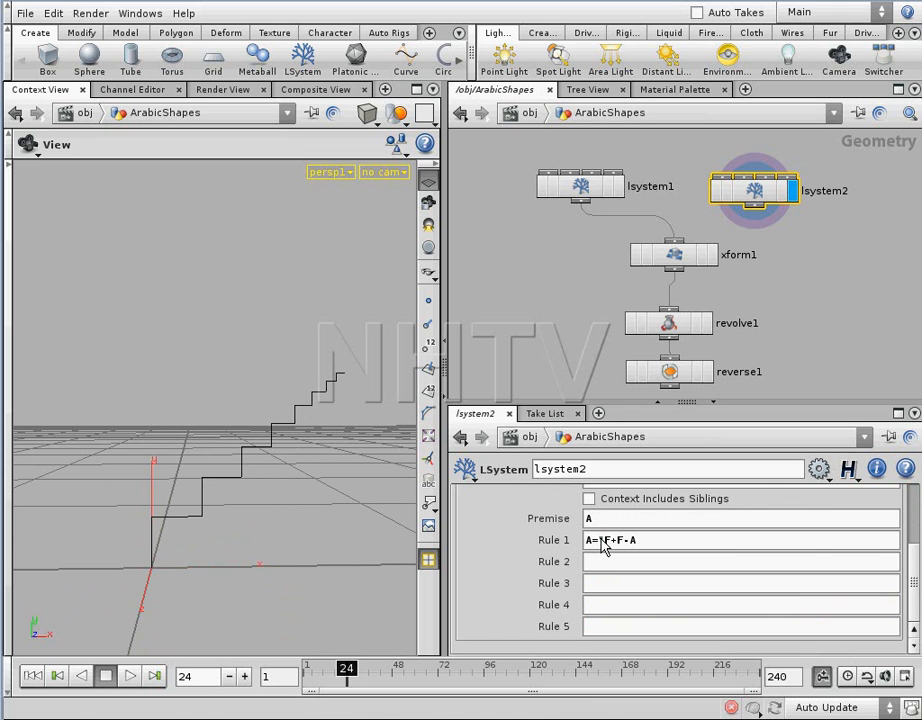
pyautogui.moveTo(268, 473); pyautogui.dragTo(144, 552)
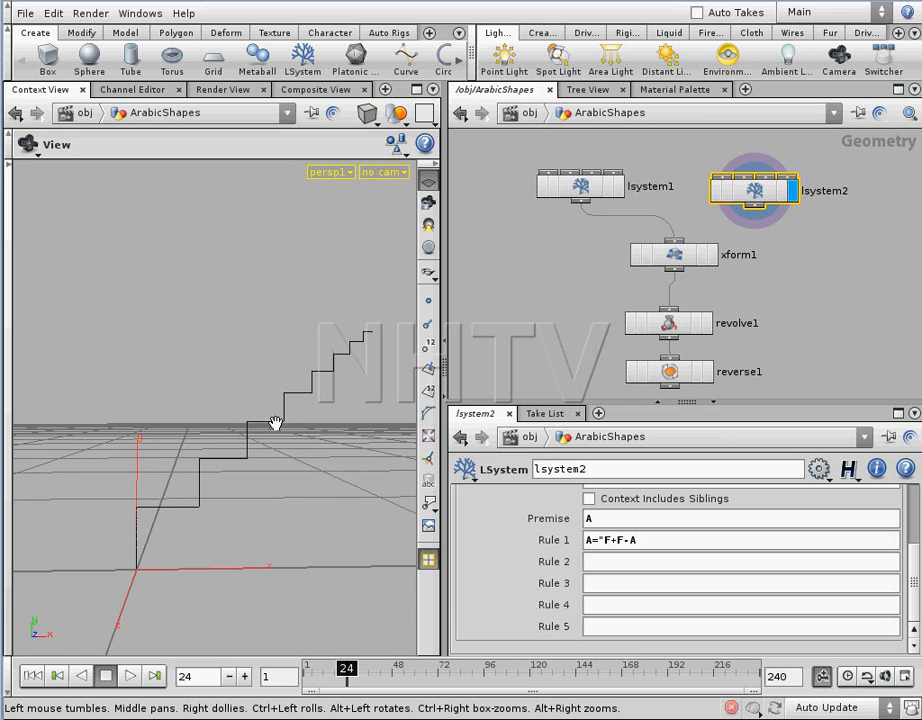
# Lower the Step Size Scale of lsystem2 so the stairs shrink faster, and return to its rules.
pyautogui.scroll(3, 700, 527)
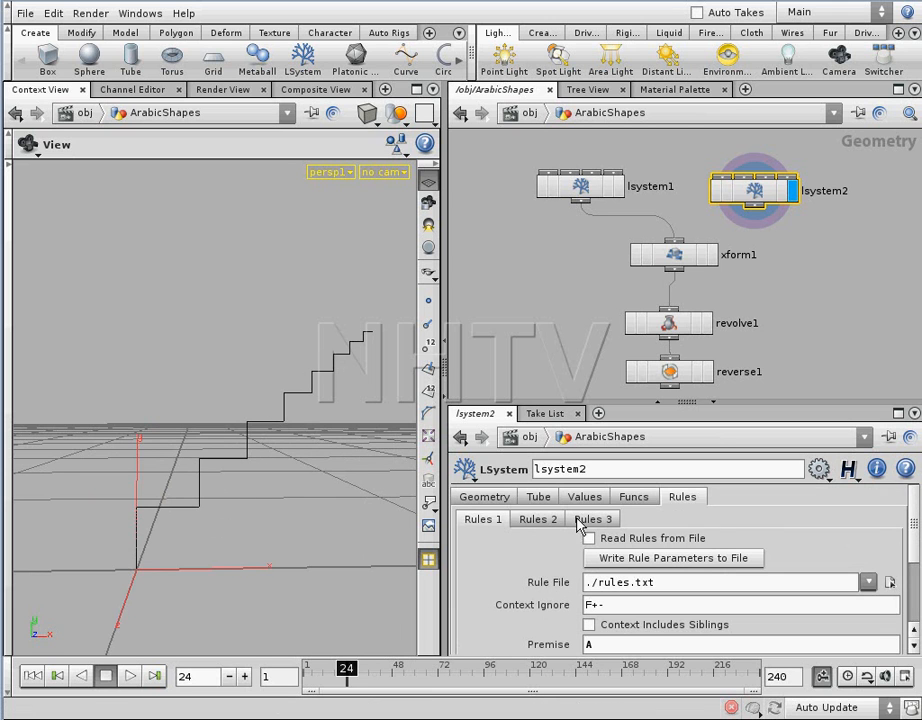
pyautogui.click(545, 500)
pyautogui.click(580, 498)
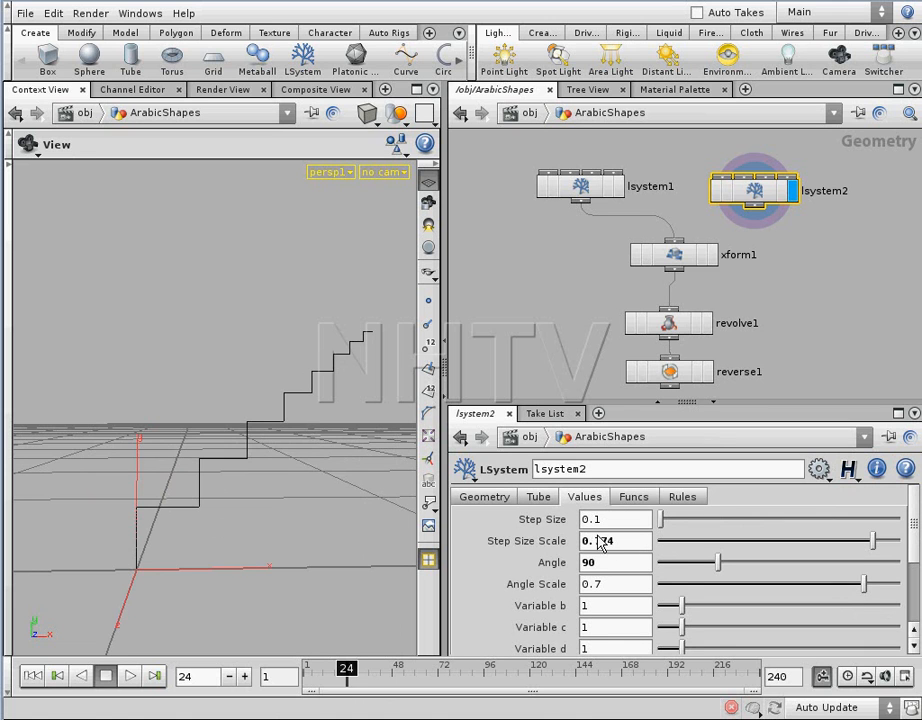
pyautogui.moveTo(870, 541); pyautogui.dragTo(920, 546)
pyautogui.click(680, 492)
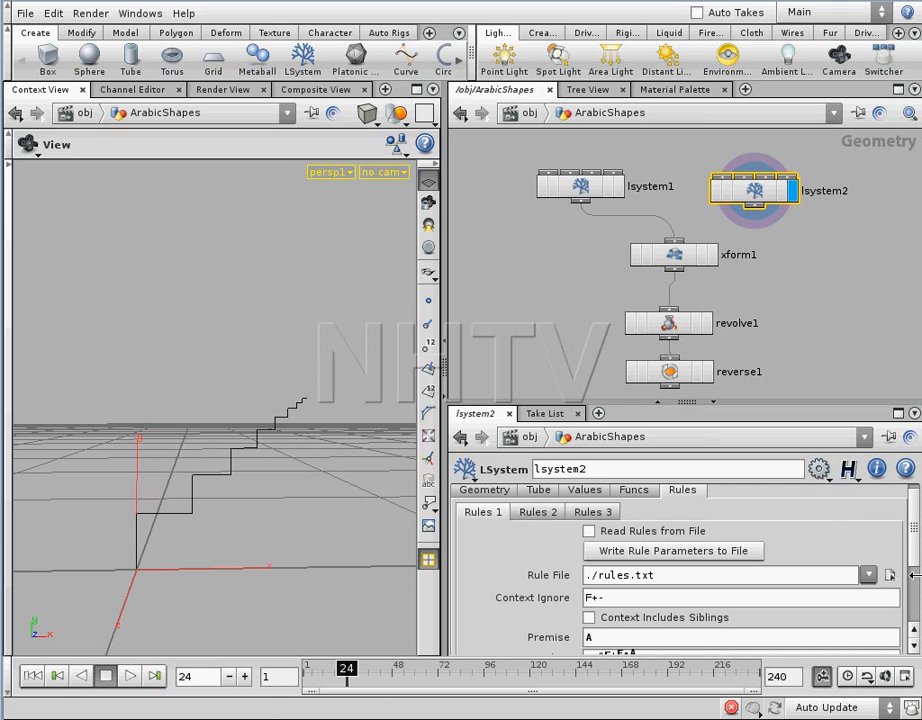
# Change Rule 1 of lsystem2 to A="F+F+A so the curve turns into a square spiral.
pyautogui.scroll(-3, 913, 585)
pyautogui.doubleClick(622, 541)
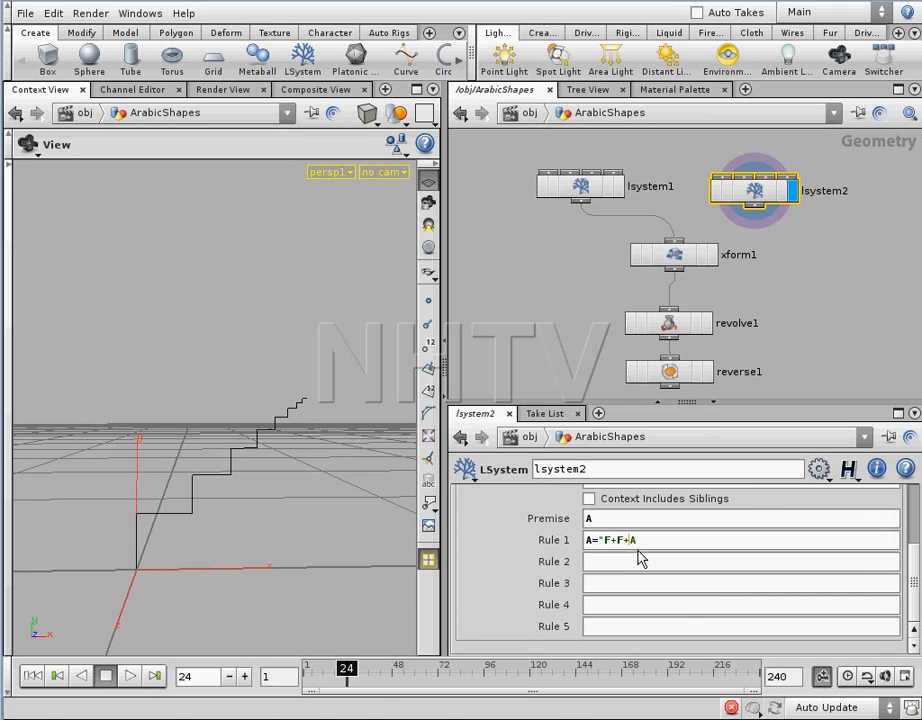
pyautogui.write('+')
pyautogui.press('Return')
pyautogui.moveTo(228, 517); pyautogui.dragTo(278, 442)
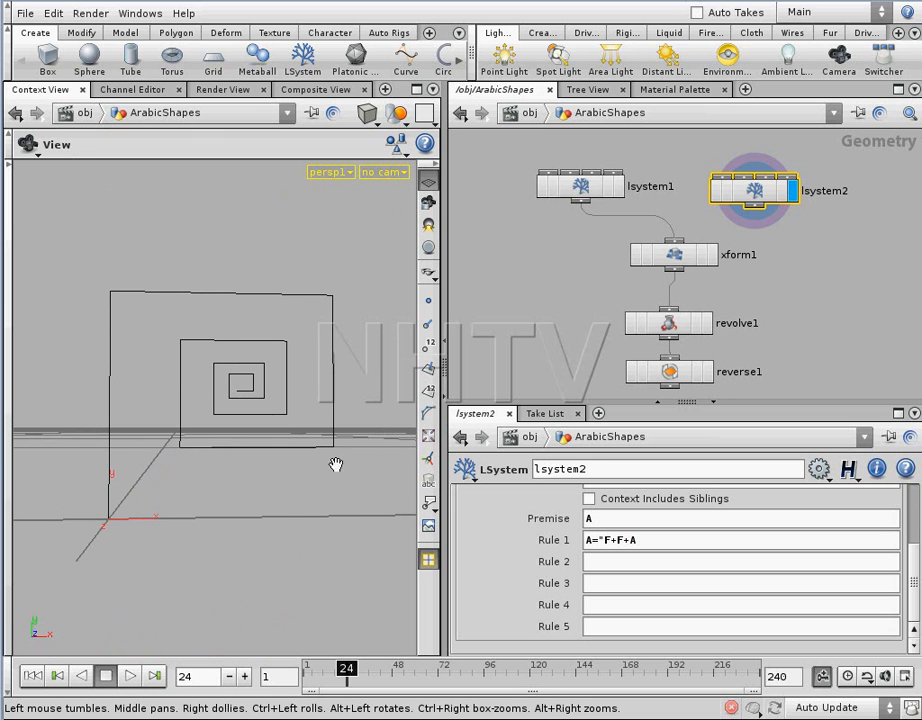
# Raise the Step Size Scale of lsystem2 to about 0.722.
pyautogui.scroll(1, 916, 573)
pyautogui.scroll(3, 916, 573)
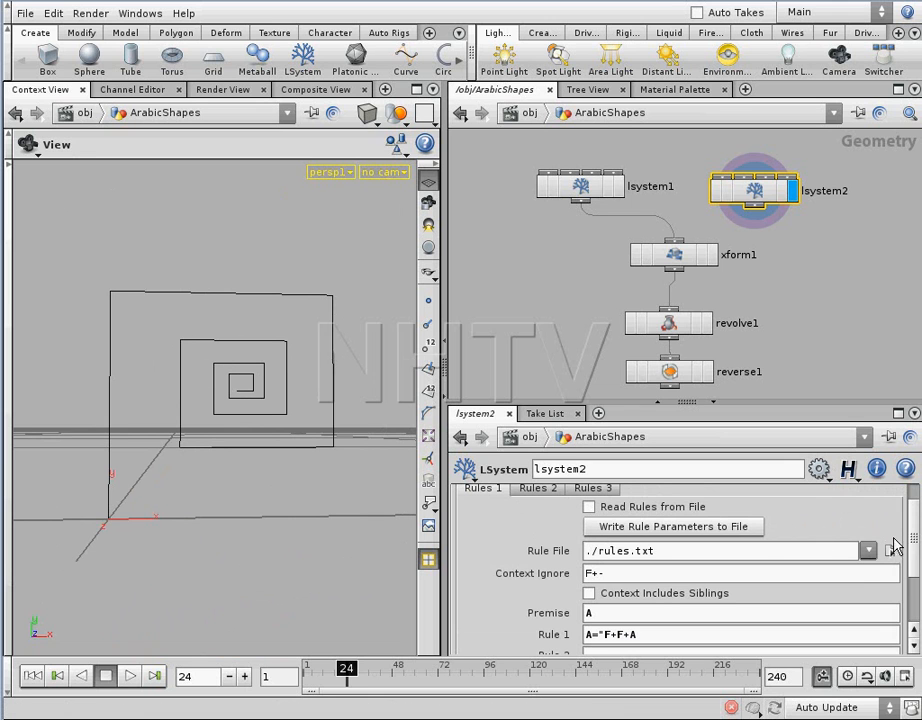
pyautogui.scroll(1, 914, 545)
pyautogui.click(535, 498)
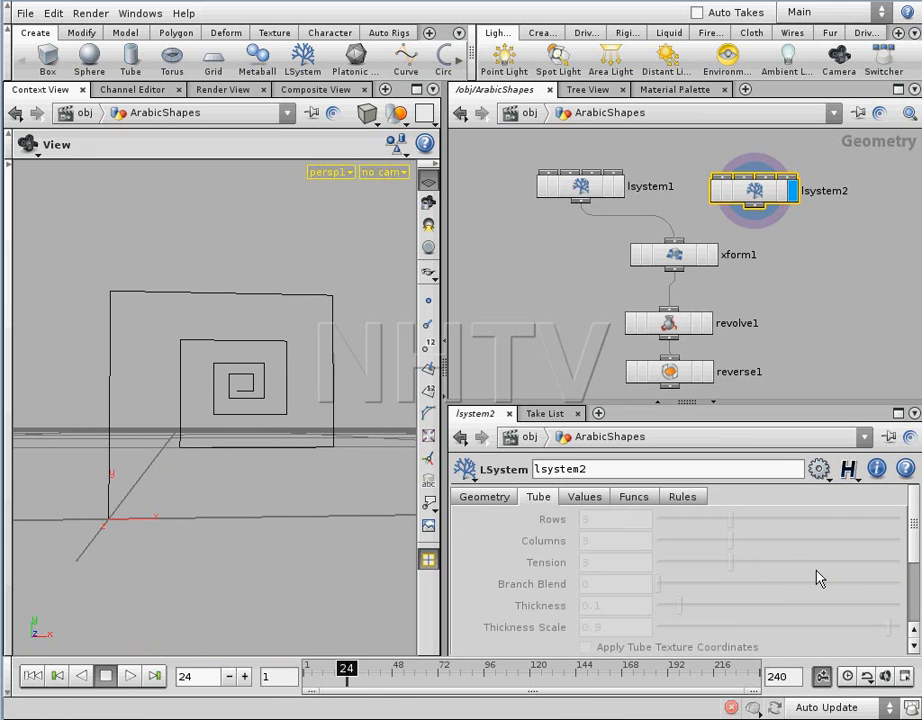
pyautogui.click(597, 500)
pyautogui.moveTo(862, 543); pyautogui.dragTo(868, 543)
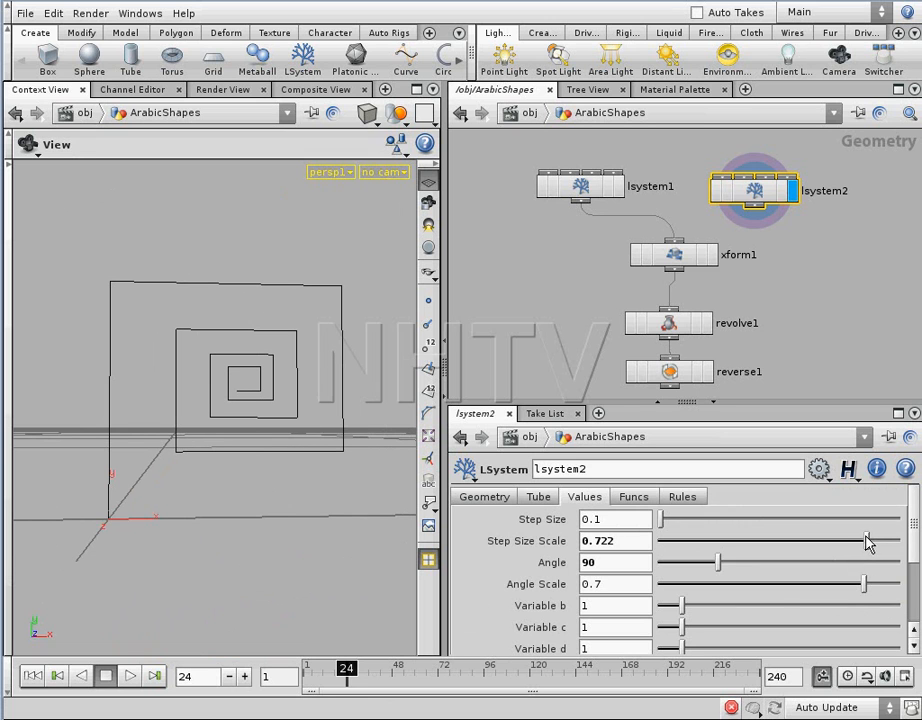
# Set the user generations of lsystem2 to 20 and inspect the spiral from another angle.
pyautogui.click(480, 500)
pyautogui.moveTo(681, 566); pyautogui.dragTo(705, 566)
pyautogui.moveTo(381, 494); pyautogui.dragTo(272, 436)
# Display and select the lsystem1 node, and frame its profile curve in the viewport.
pyautogui.keyDown('alt'); pyautogui.moveTo(811, 326); pyautogui.dragTo(799, 298, button='middle'); pyautogui.keyUp('alt')
pyautogui.click(611, 182)
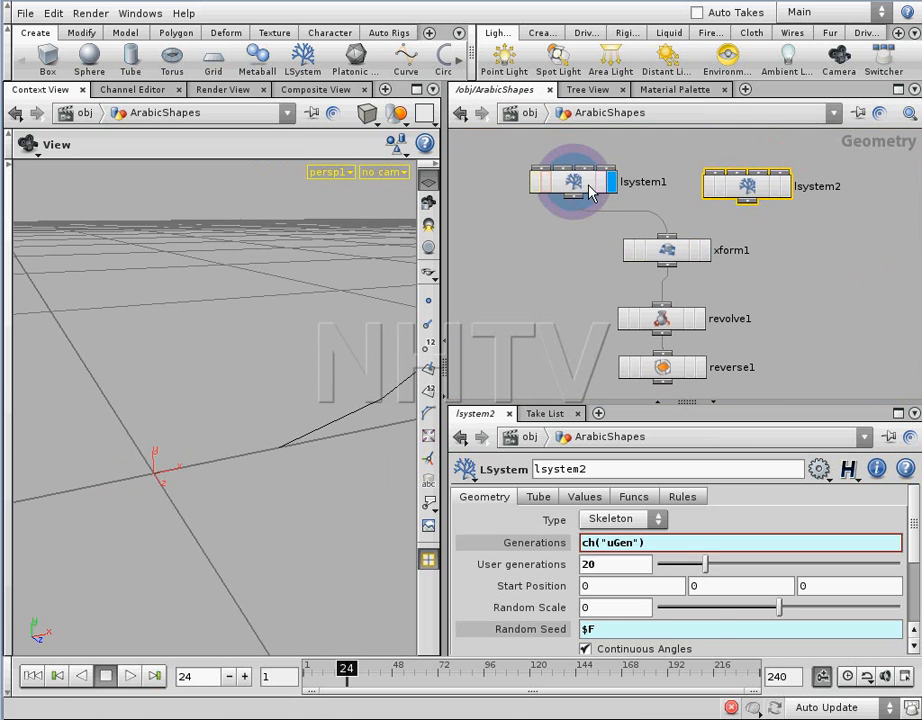
pyautogui.click(578, 183)
pyautogui.press('h')
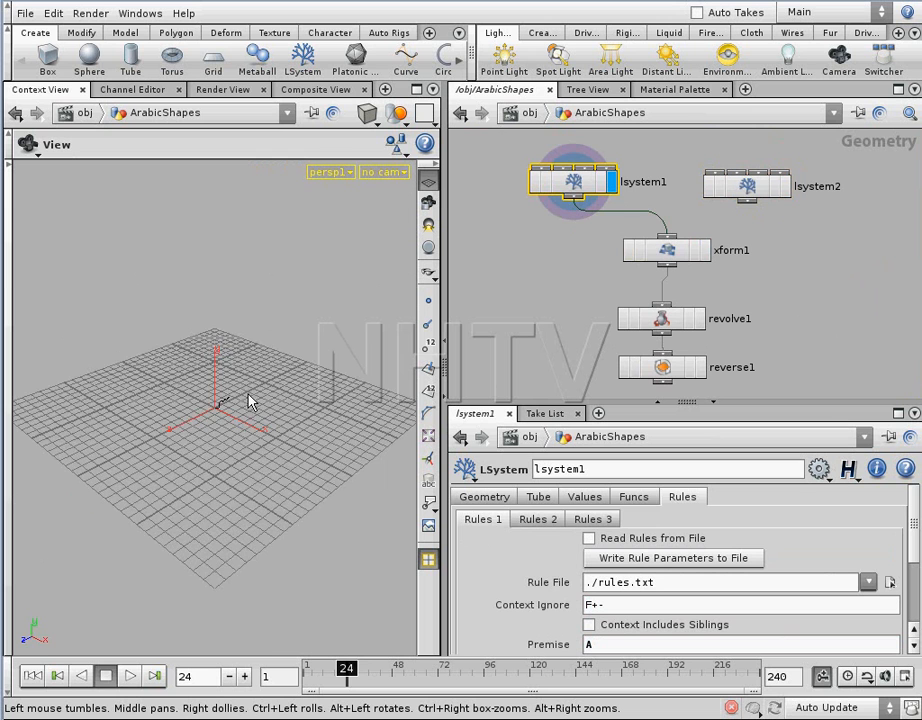
pyautogui.moveTo(261, 402)
pyautogui.mouseDown()
pyautogui.moveTo(247, 422)
pyautogui.moveTo(263, 397)
pyautogui.moveTo(262, 364)
pyautogui.moveTo(260, 414)
pyautogui.mouseUp()
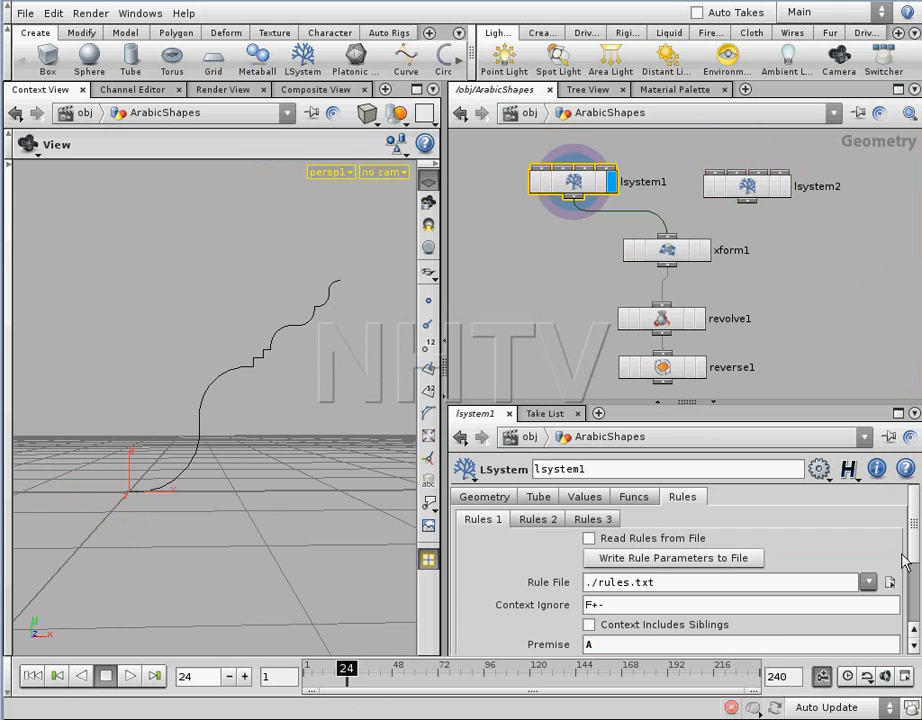
# Widen the parameter area of lsystem1 so Rules 2 to 5 can be read through to their probabilities.
pyautogui.scroll(-5, 918, 555)
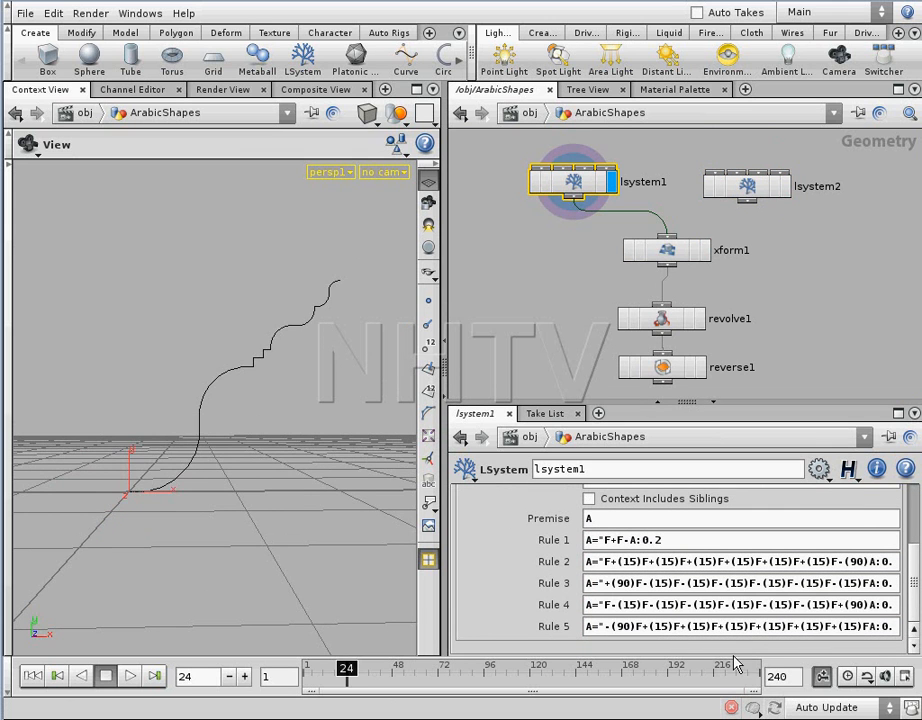
pyautogui.click(892, 563)
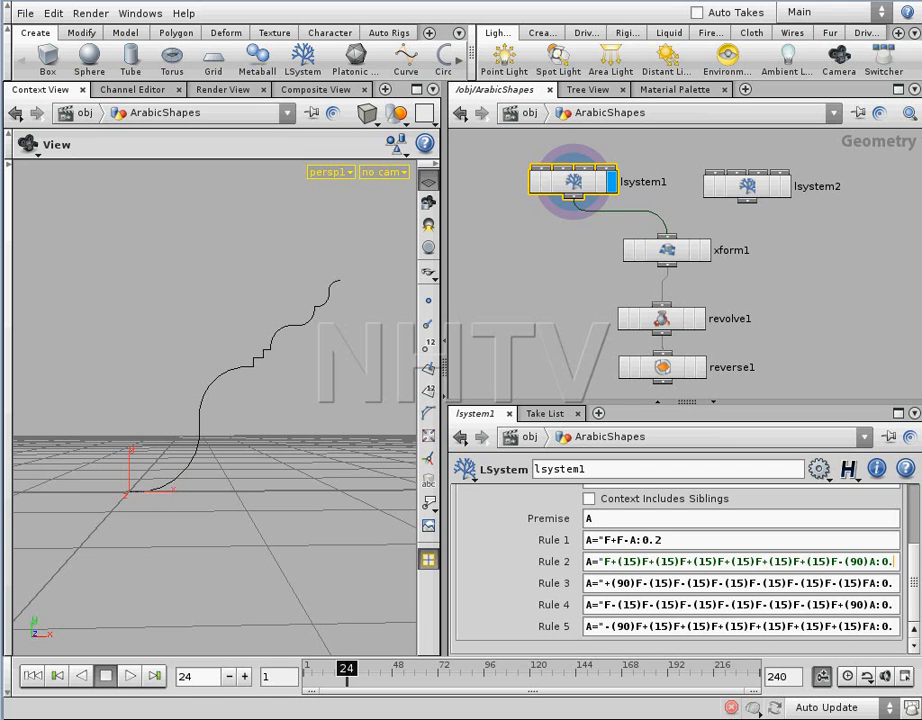
pyautogui.moveTo(443, 552); pyautogui.dragTo(418, 553)
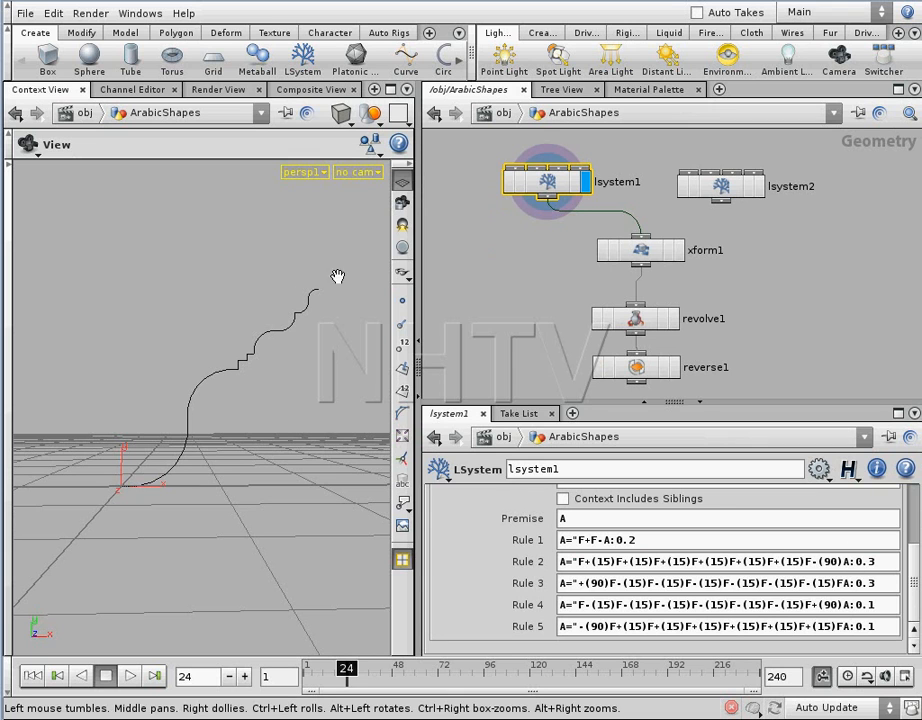
# Set the probabilities of Rules 2, 3, 4 and 5 of lsystem1 to 0.2 each.
pyautogui.click(881, 566)
pyautogui.doubleClick(870, 568)
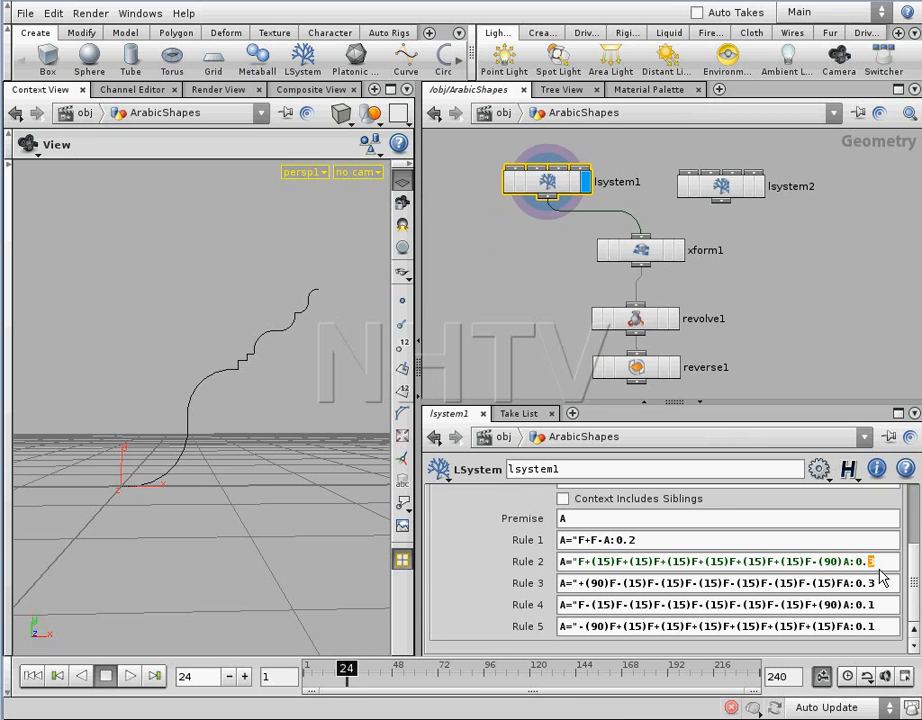
pyautogui.write('2')
pyautogui.doubleClick(870, 583)
pyautogui.write('2')
pyautogui.doubleClick(870, 605)
pyautogui.write('2')
pyautogui.doubleClick(870, 627)
pyautogui.press('Return')
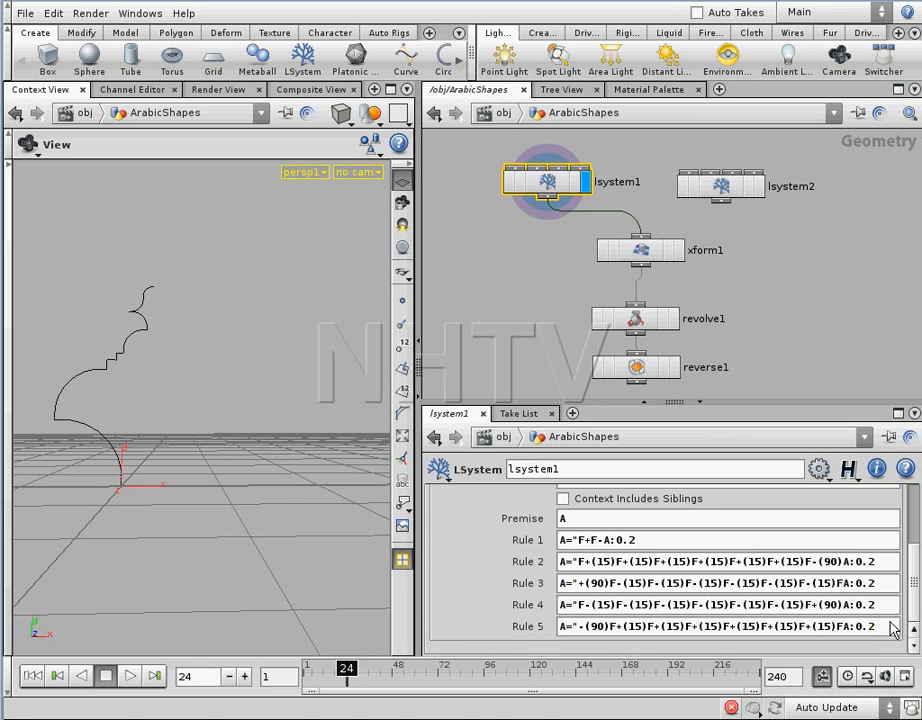
# Go to frame 29 and display the reverse1 node, viewing the revolved shape from the side.
pyautogui.moveTo(348, 669); pyautogui.dragTo(360, 678)
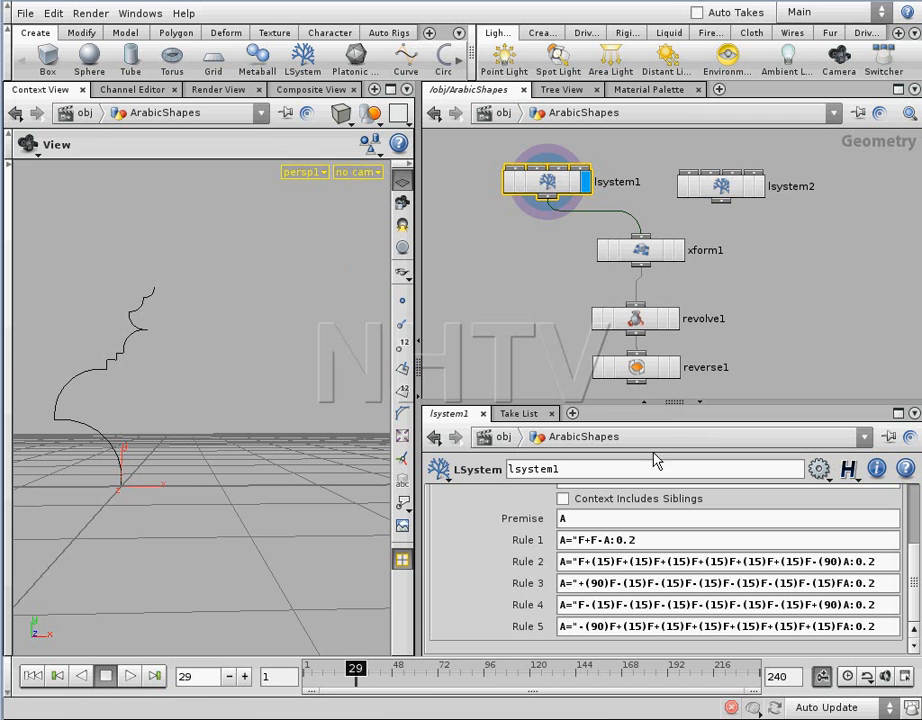
pyautogui.click(673, 368)
pyautogui.moveTo(255, 381); pyautogui.dragTo(249, 403)
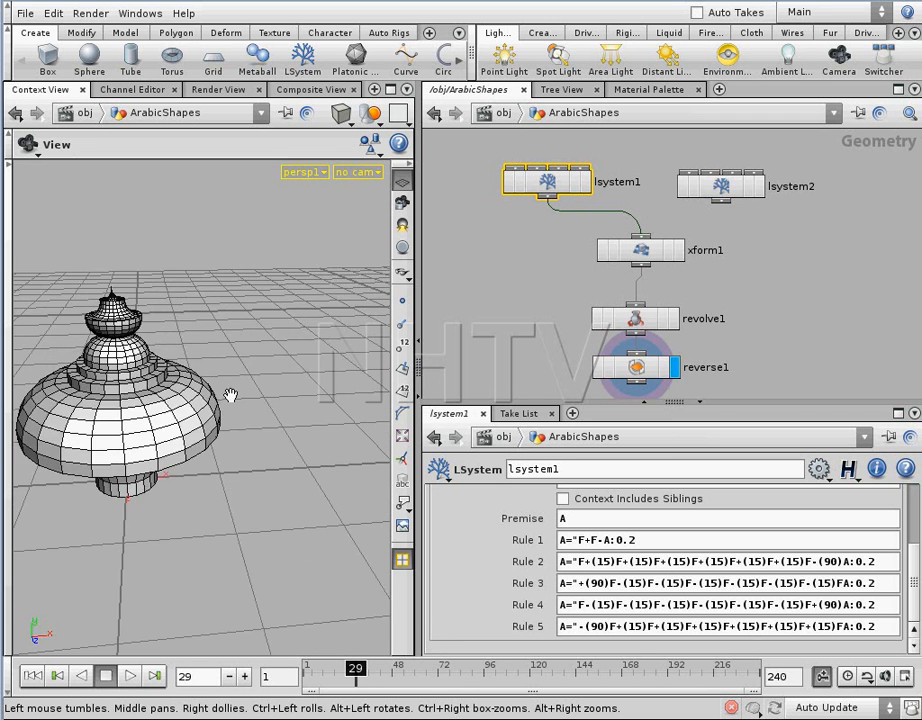
pyautogui.moveTo(249, 403); pyautogui.dragTo(272, 379, button='right')
pyautogui.moveTo(272, 379)
pyautogui.mouseDown()
pyautogui.moveTo(256, 385)
pyautogui.moveTo(270, 380)
pyautogui.mouseUp()
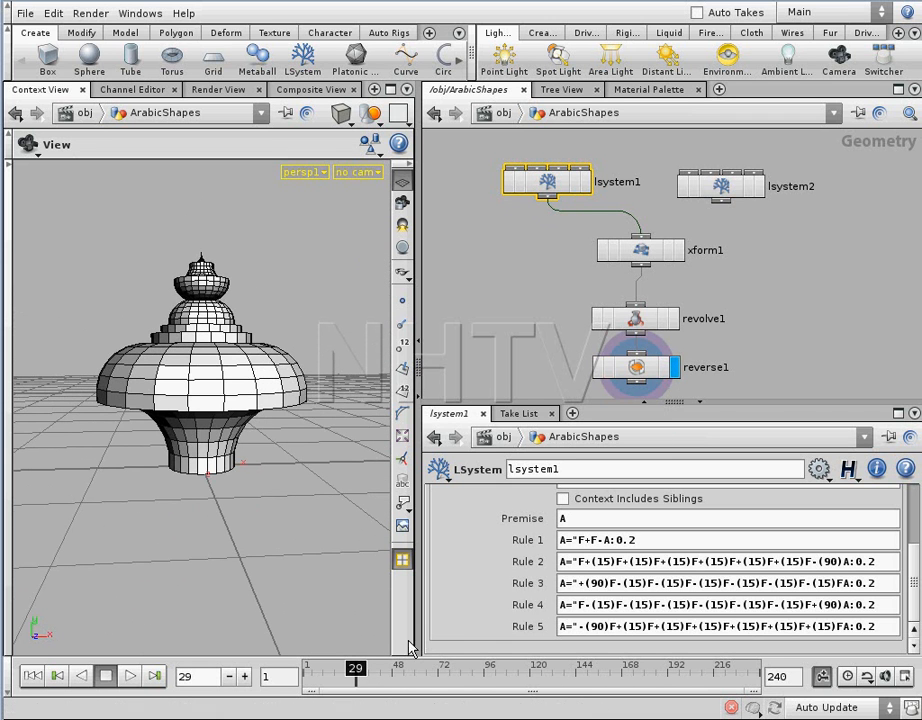
# Scrub the timeline to frame 46 and inspect the random revolved shape at eye level.
pyautogui.moveTo(354, 667); pyautogui.dragTo(394, 676)
pyautogui.scroll(-3, 241, 449)
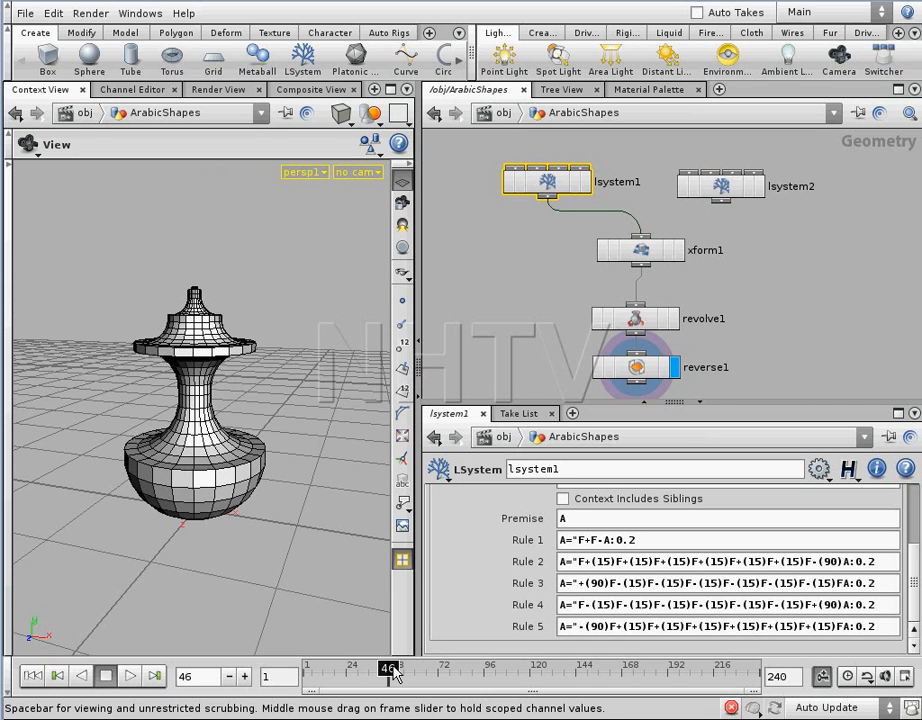
pyautogui.moveTo(255, 470); pyautogui.dragTo(342, 488)
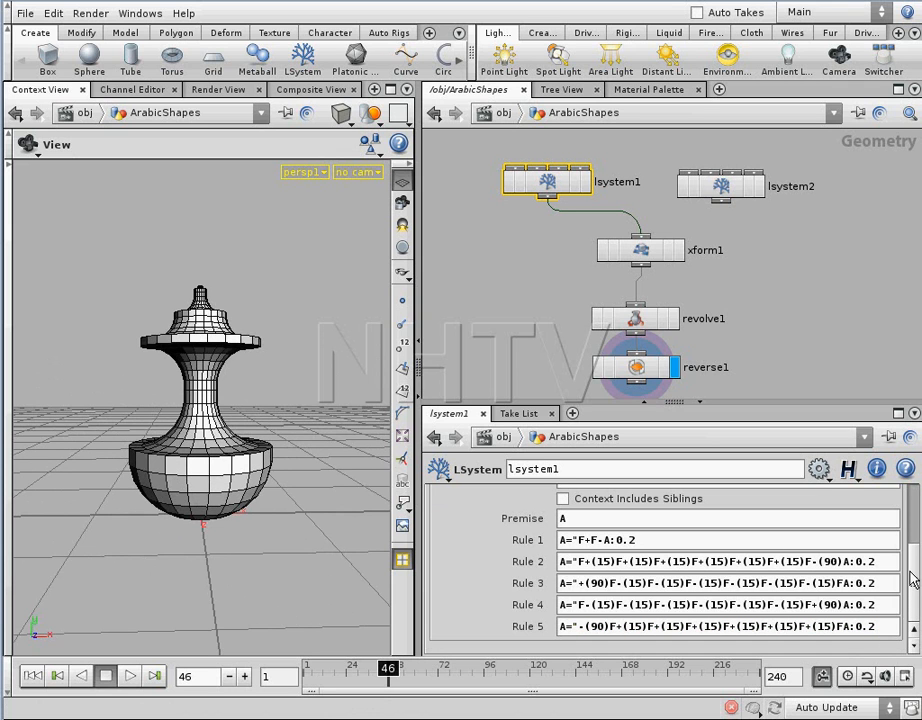
# Add Rule 6 to lsystem1 as A=F:0.1.
pyautogui.scroll(5, 907, 580)
pyautogui.scroll(-1, 557, 528)
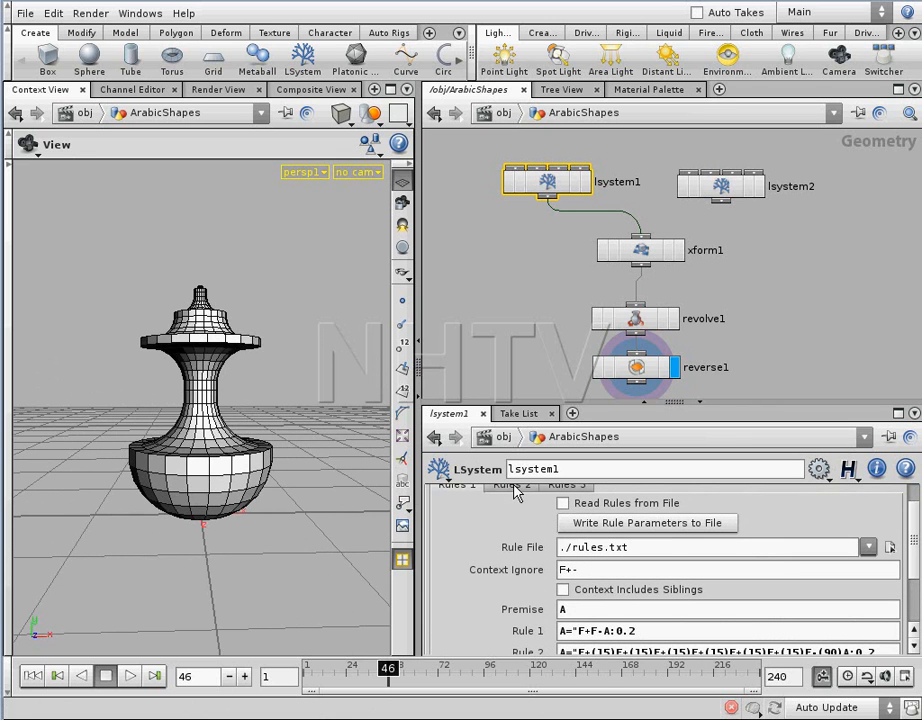
pyautogui.scroll(2, 893, 553)
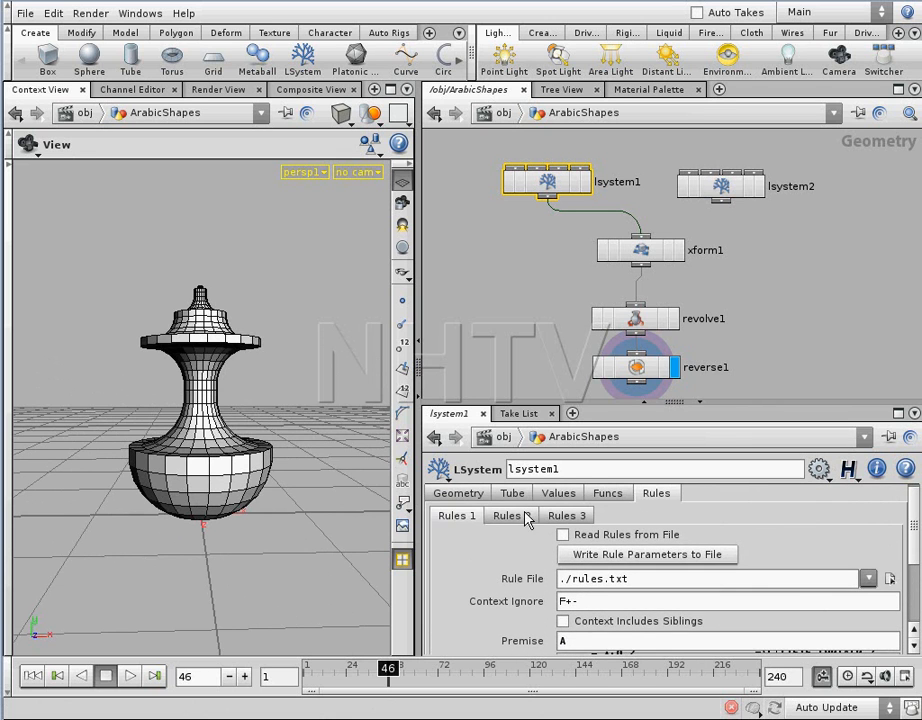
pyautogui.click(527, 517)
pyautogui.scroll(1, 913, 552)
pyautogui.click(688, 543)
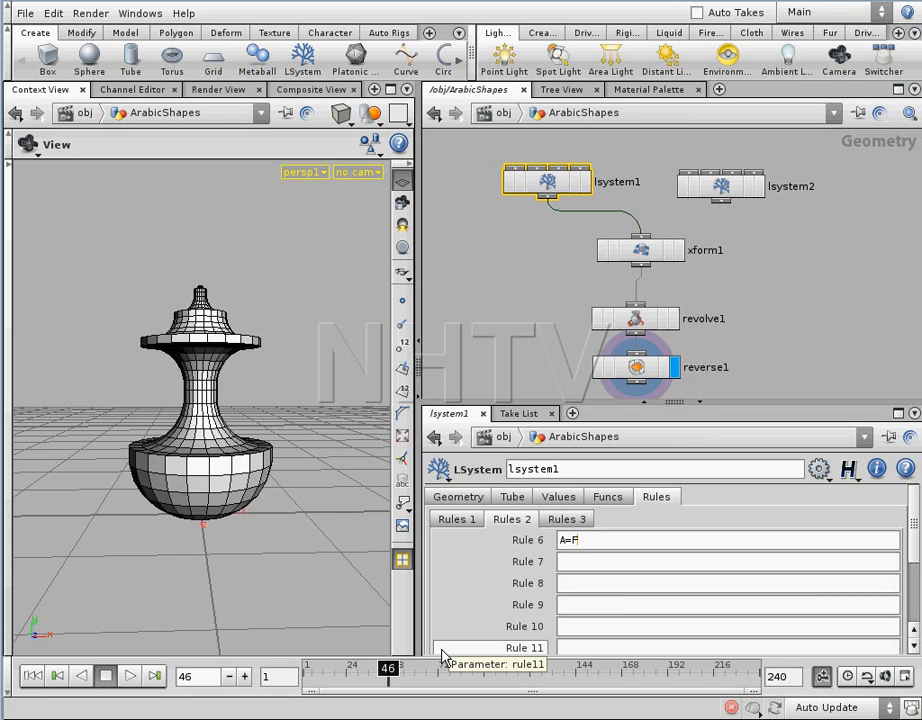
pyautogui.press('Return')
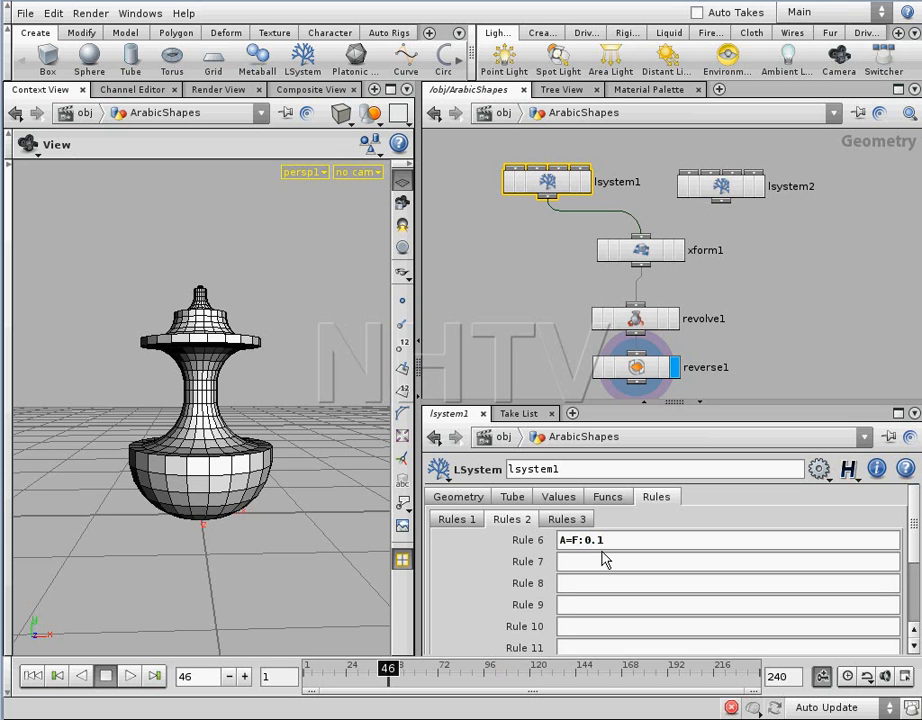
# Enter A=+(45)F-(45) as Rule 7 of lsystem1.
pyautogui.click(568, 566)
pyautogui.click(578, 543)
pyautogui.click(587, 565)
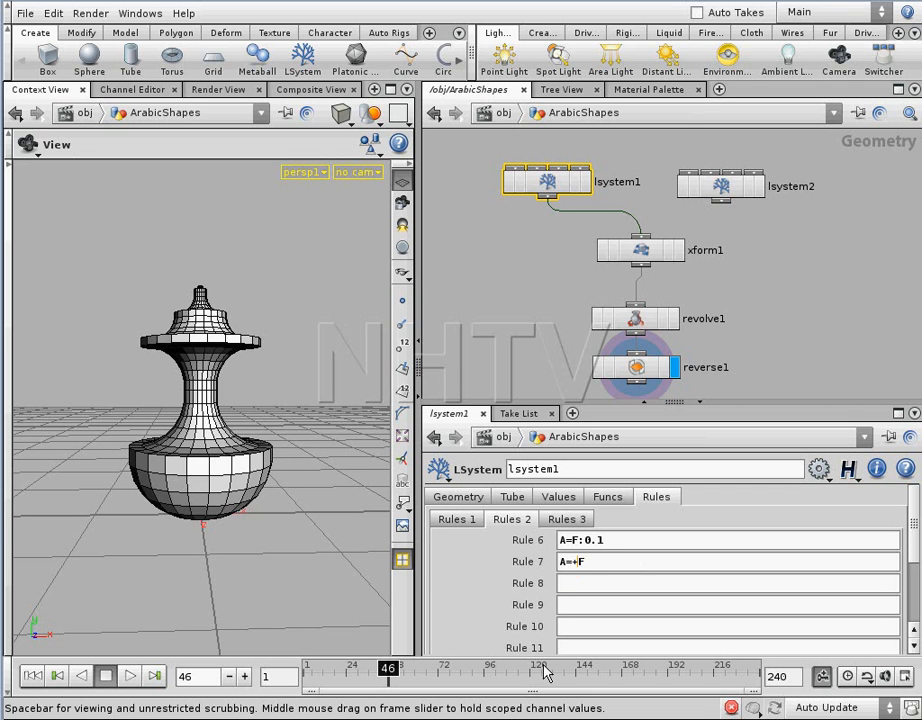
pyautogui.write('45)F-(45)')
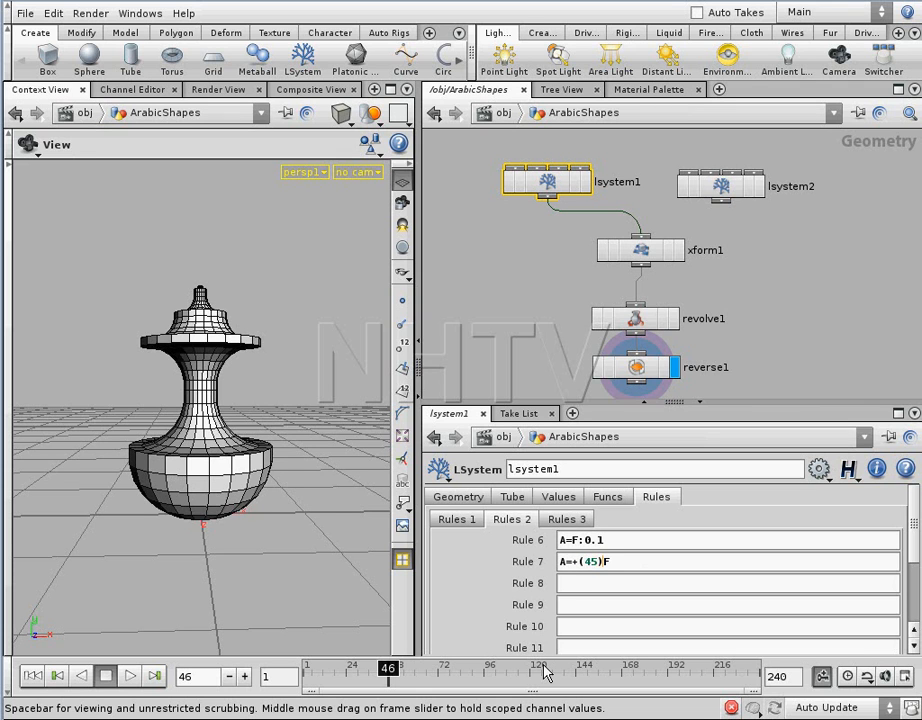
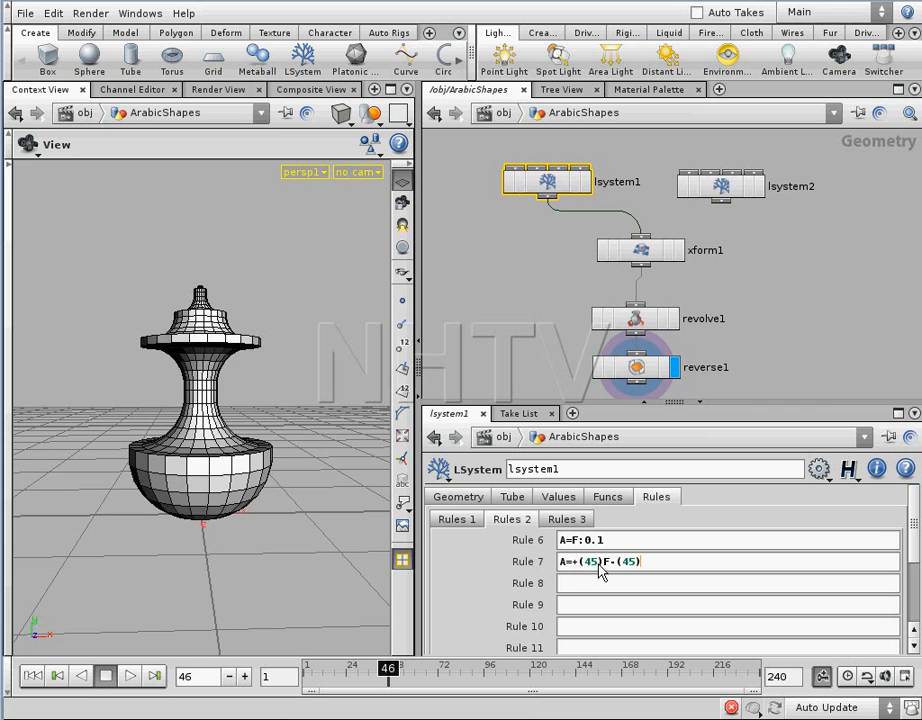
# Check the Angle value of lsystem1 and give Rule 7 a probability of 0.1, so it reads A=+(45)F-(45):0.1.
pyautogui.click(558, 497)
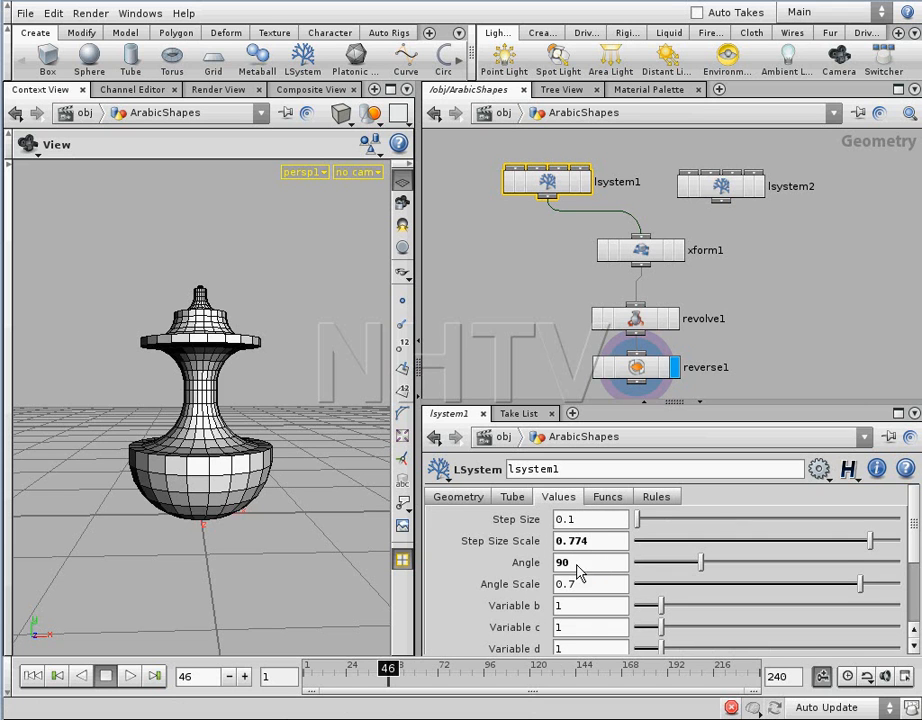
pyautogui.click(653, 499)
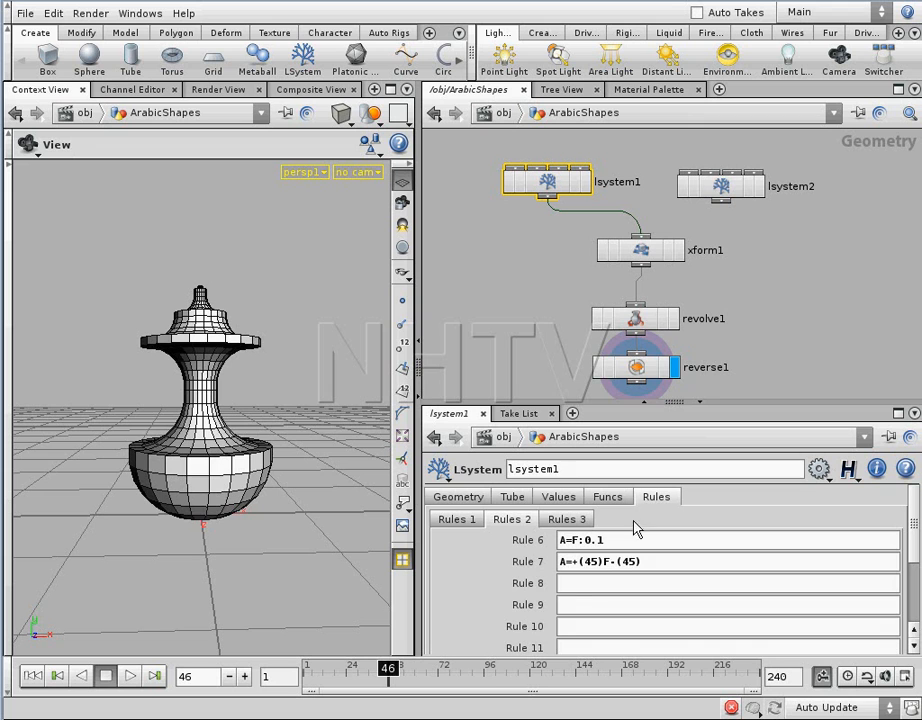
pyautogui.click(598, 567)
pyautogui.click(608, 497)
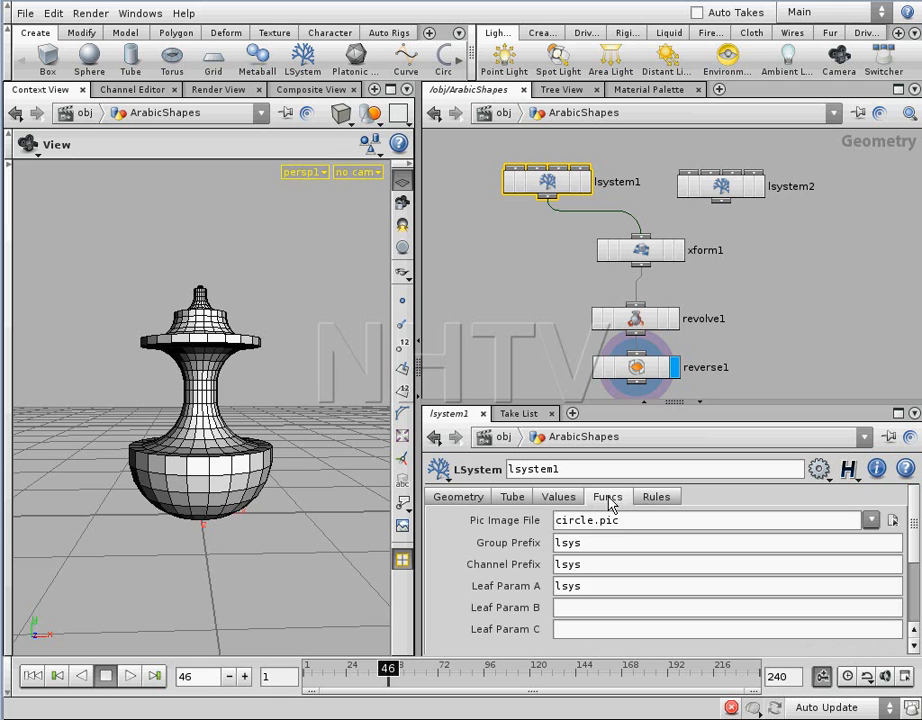
pyautogui.click(656, 497)
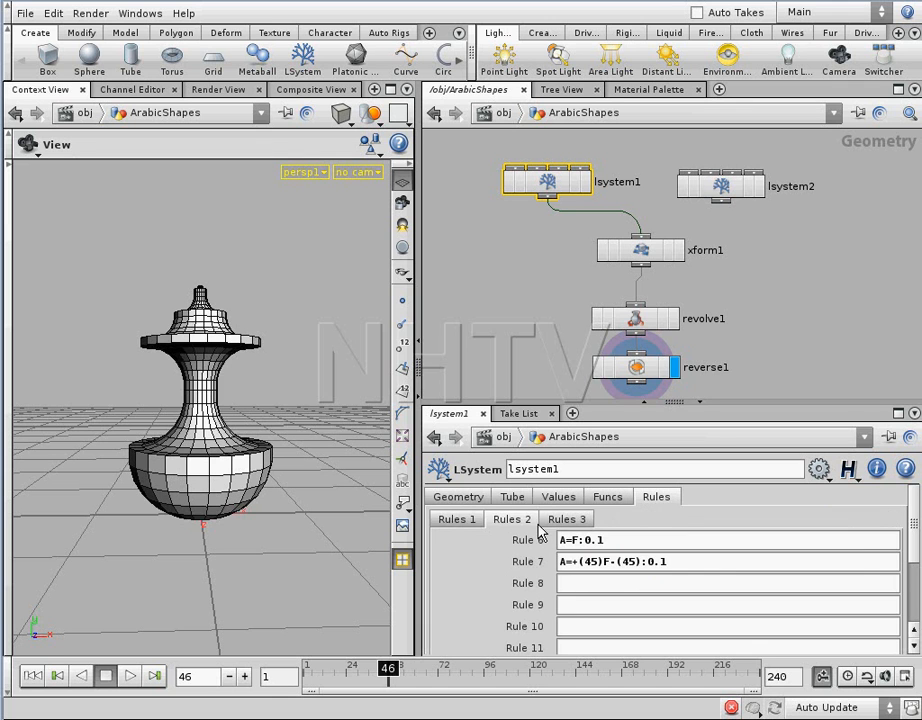
# Set the probabilities of Rules 2, 3, 4 and 5 of lsystem1 to 0.15 each.
pyautogui.click(466, 523)
pyautogui.scroll(-3, 914, 556)
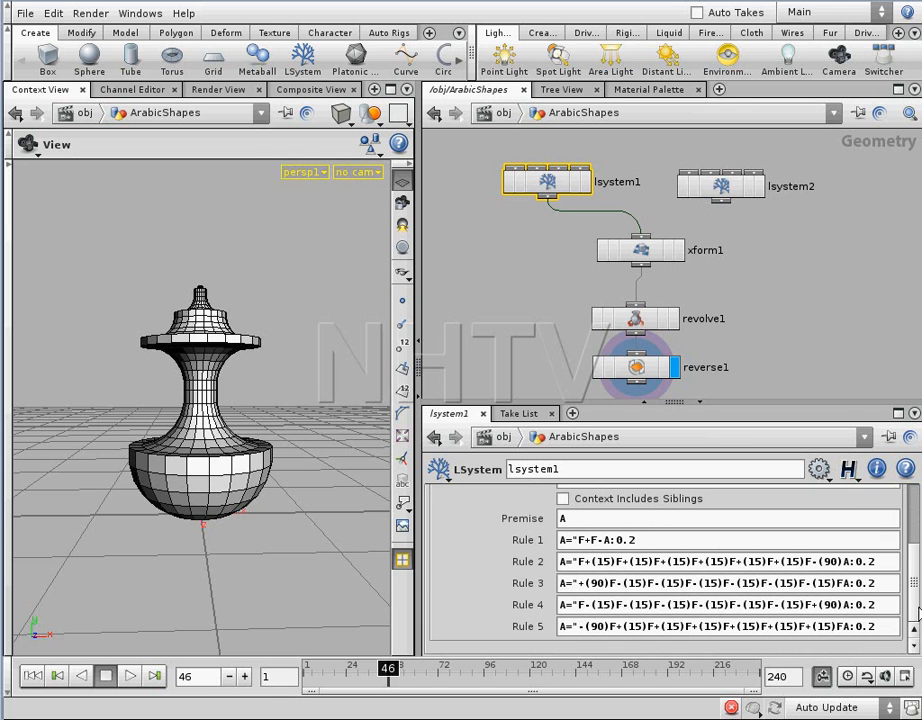
pyautogui.doubleClick(869, 562)
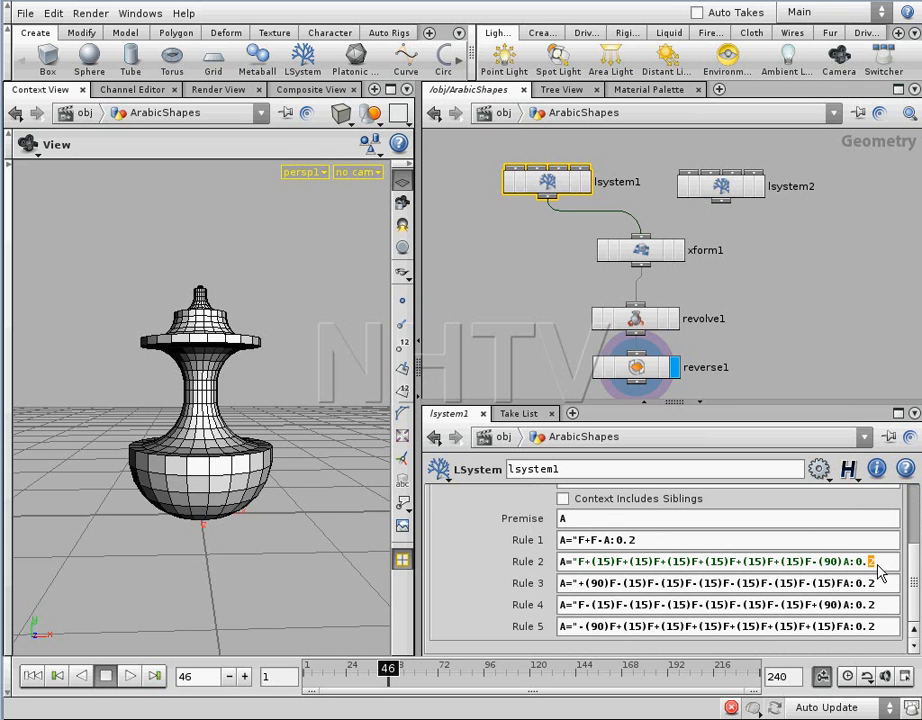
pyautogui.write('15')
pyautogui.press('Return')
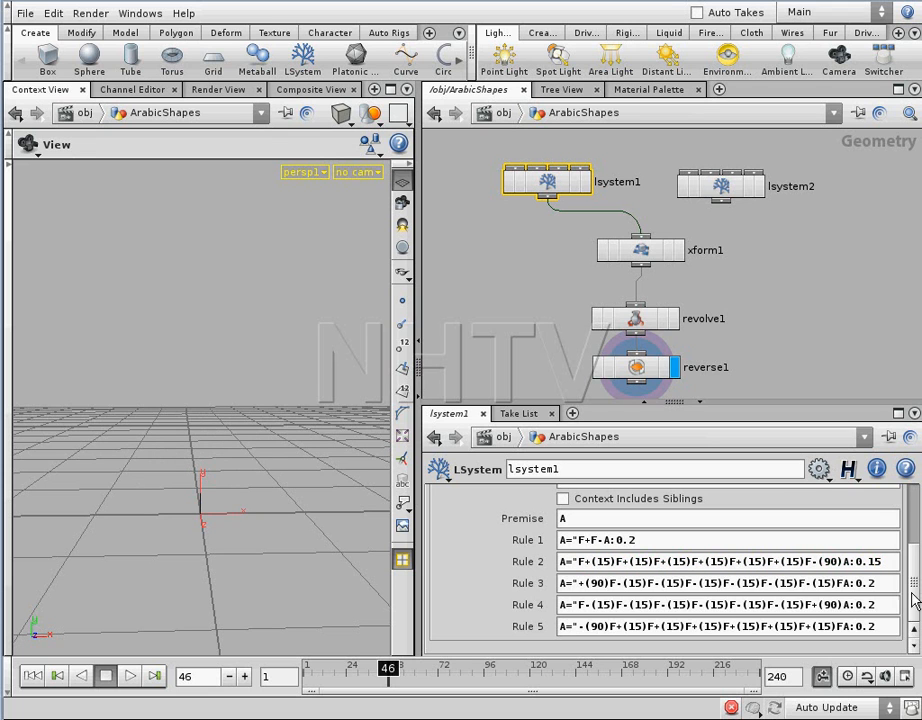
pyautogui.doubleClick(870, 583)
pyautogui.write('15')
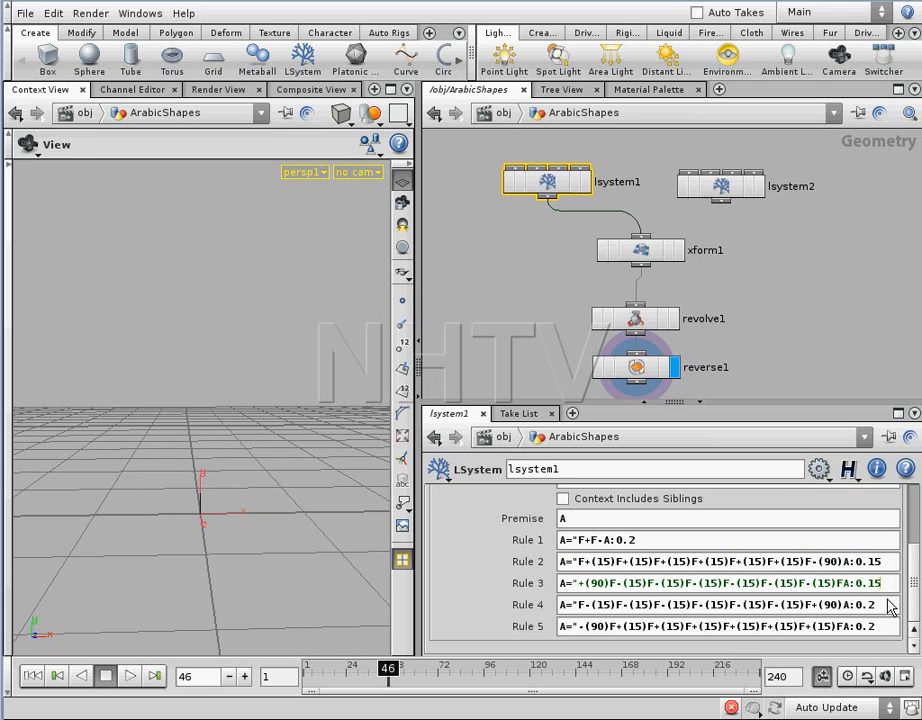
pyautogui.doubleClick(870, 626)
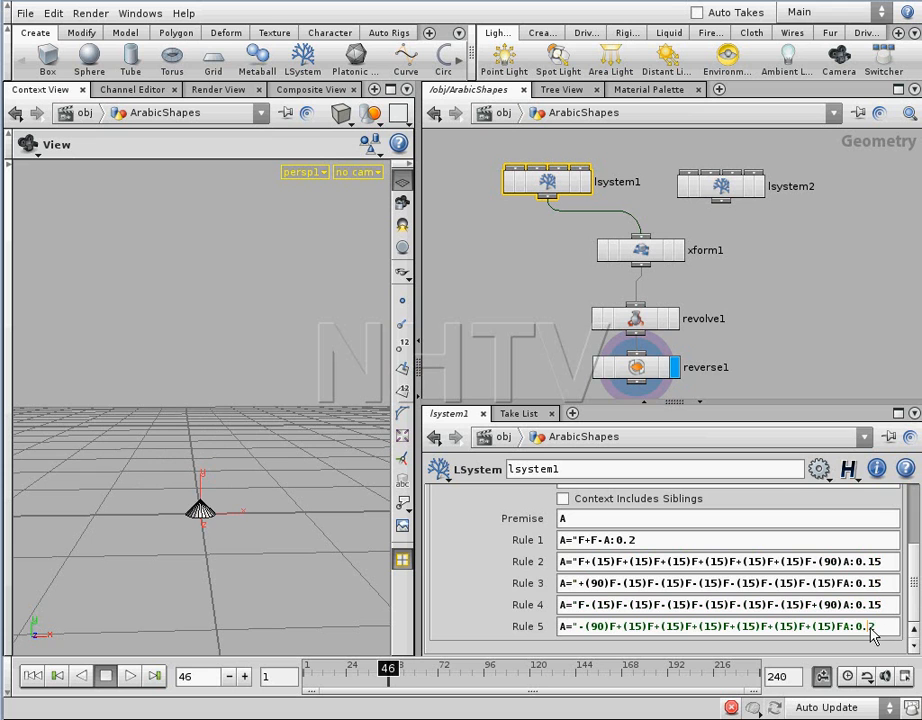
pyautogui.write('15')
pyautogui.press('Return')
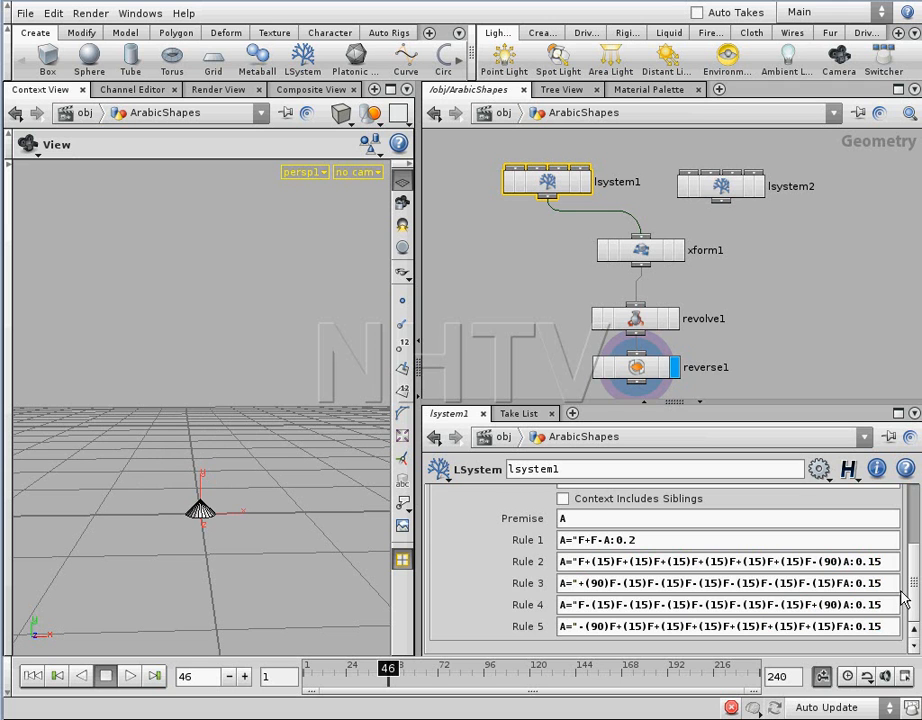
# Append A to the successors of lsystem1's Rules 6 and 7, so they read A=FA:0.1 and A=+(45)F-(45)A:0.1.
pyautogui.moveTo(913, 597); pyautogui.dragTo(913, 548)
pyautogui.click(528, 520)
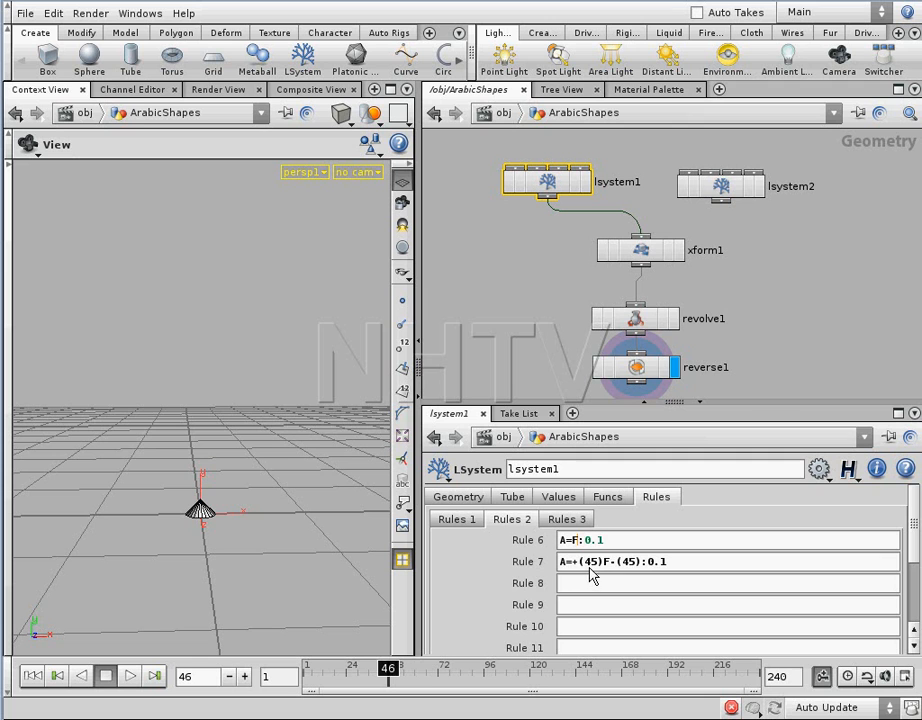
pyautogui.write('A')
pyautogui.write('A')
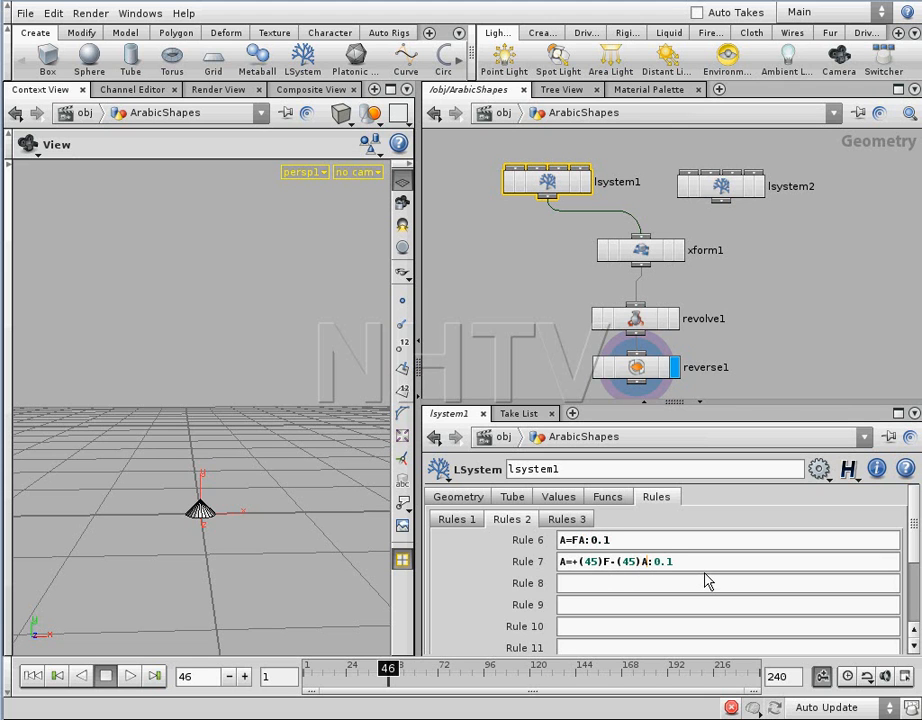
pyautogui.press('Return')
# Move the timeline to frame 73 and examine the generated revolved shape from several angles.
pyautogui.moveTo(270, 441); pyautogui.dragTo(253, 461)
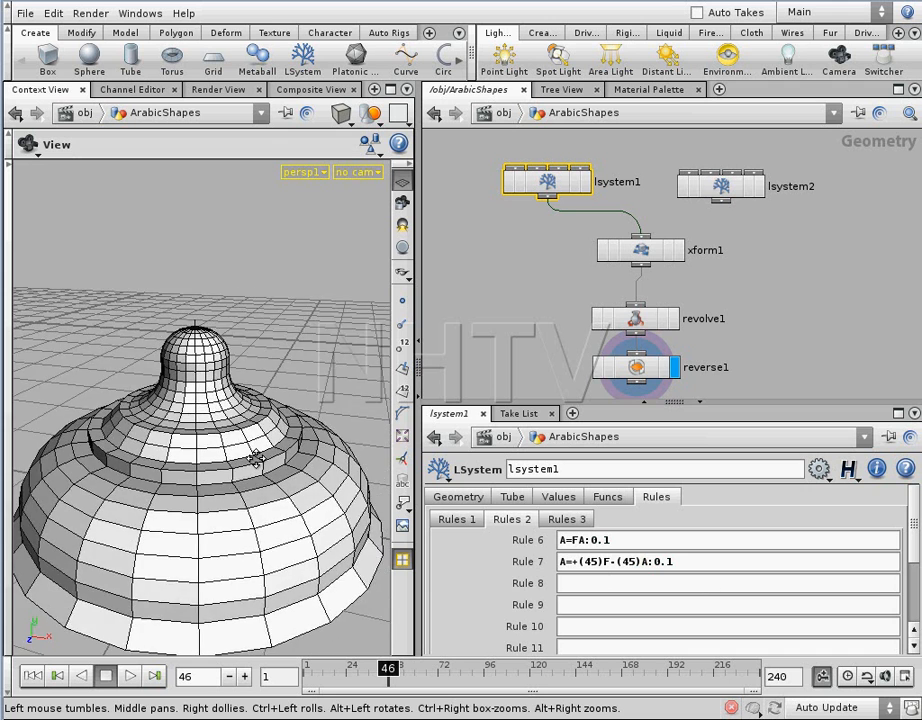
pyautogui.moveTo(253, 461); pyautogui.dragTo(237, 440, button='right')
pyautogui.moveTo(237, 440); pyautogui.dragTo(262, 436)
pyautogui.moveTo(386, 678); pyautogui.dragTo(438, 667)
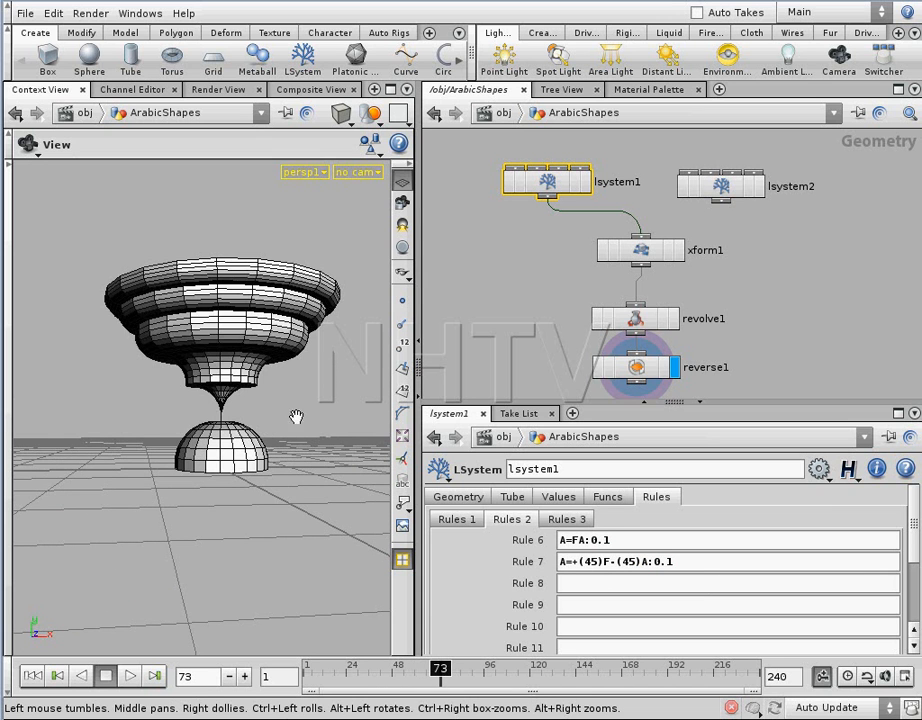
pyautogui.moveTo(323, 463); pyautogui.dragTo(285, 406)
pyautogui.moveTo(285, 406); pyautogui.dragTo(319, 426, button='right')
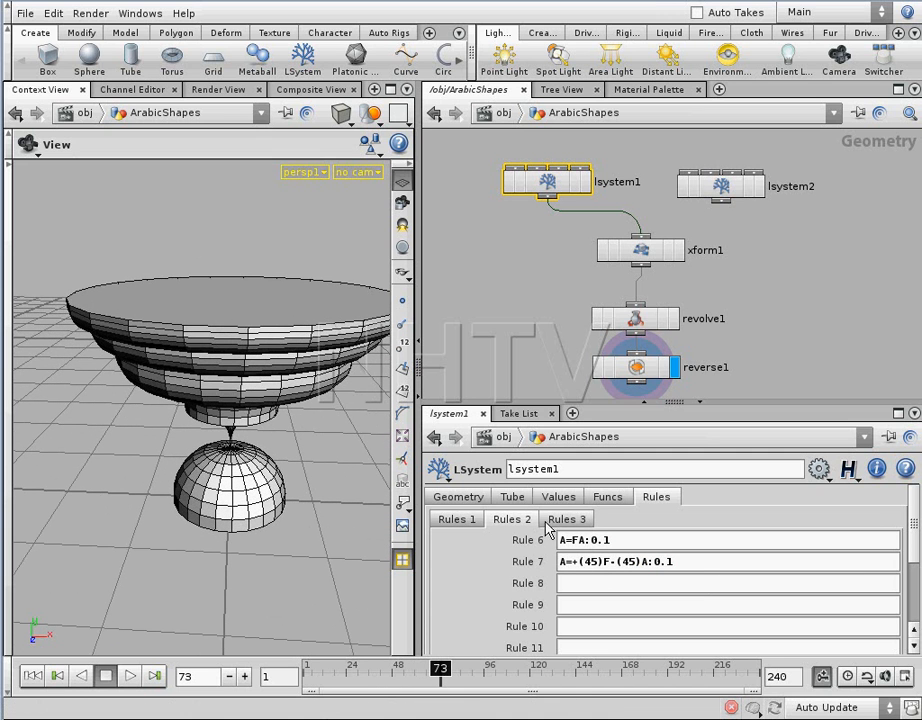
# Check lsystem1's step size and angle values, then lengthen the straight segment in Rule 6 so it reads A=FFFFFA:0.1.
pyautogui.click(605, 498)
pyautogui.click(568, 499)
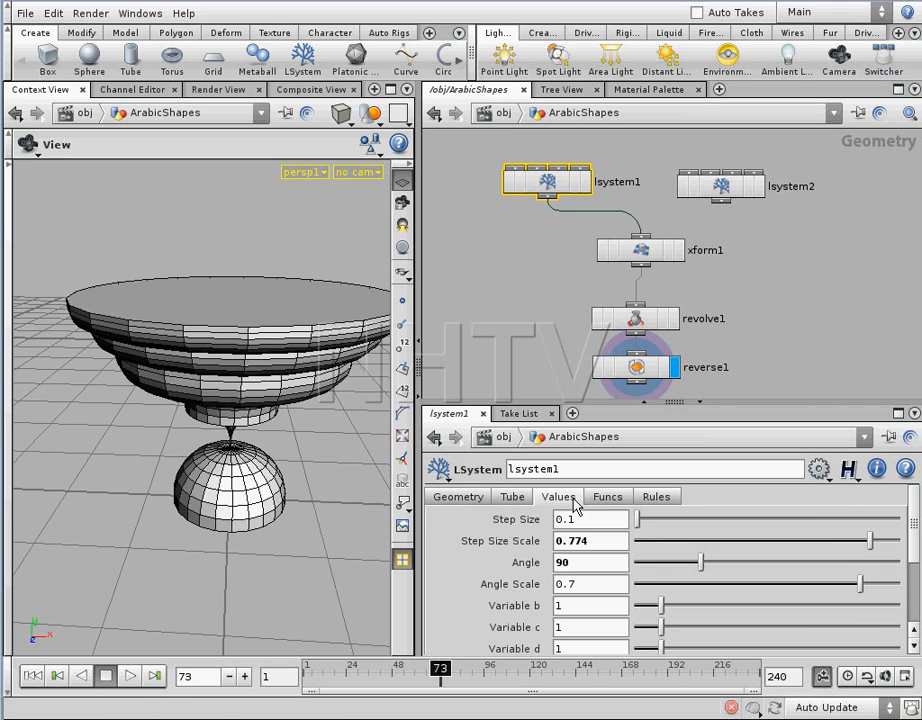
pyautogui.click(656, 497)
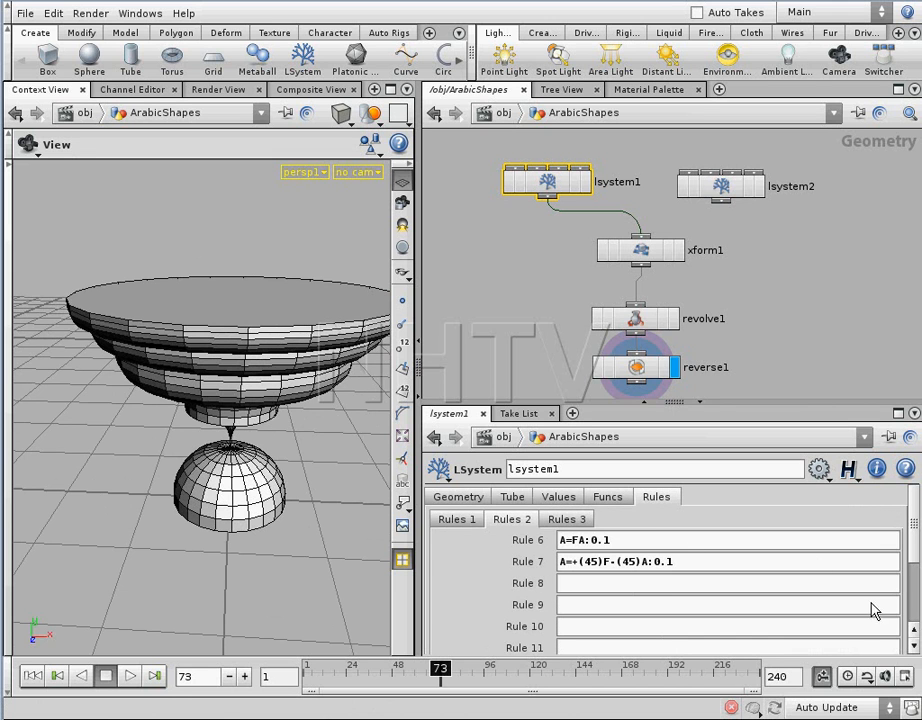
pyautogui.moveTo(912, 553); pyautogui.dragTo(914, 526)
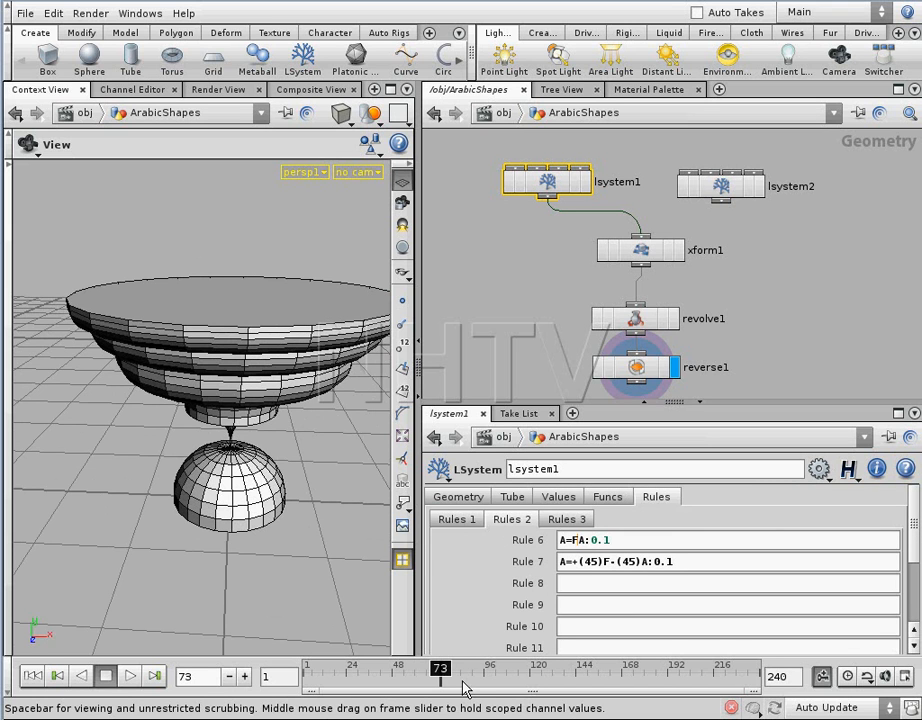
pyautogui.write('FFF')
pyautogui.press('Return')
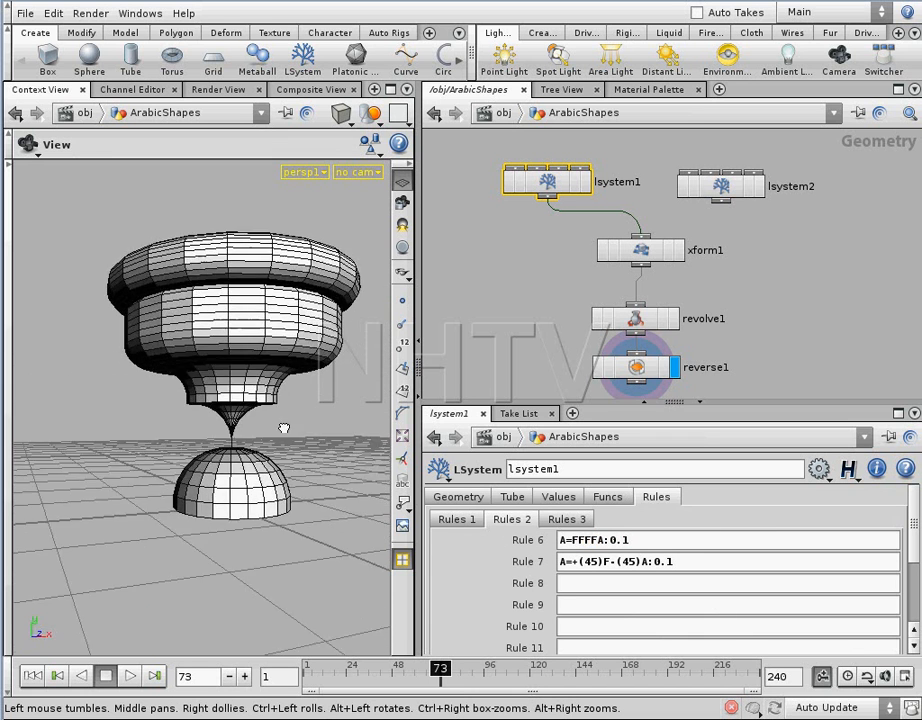
pyautogui.click(598, 540)
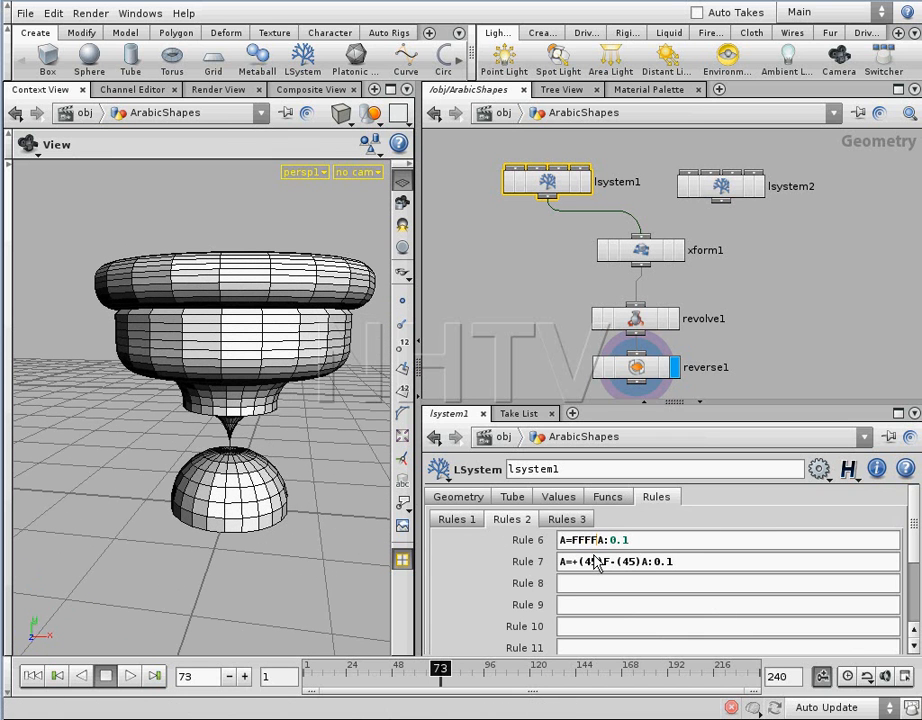
pyautogui.write('F')
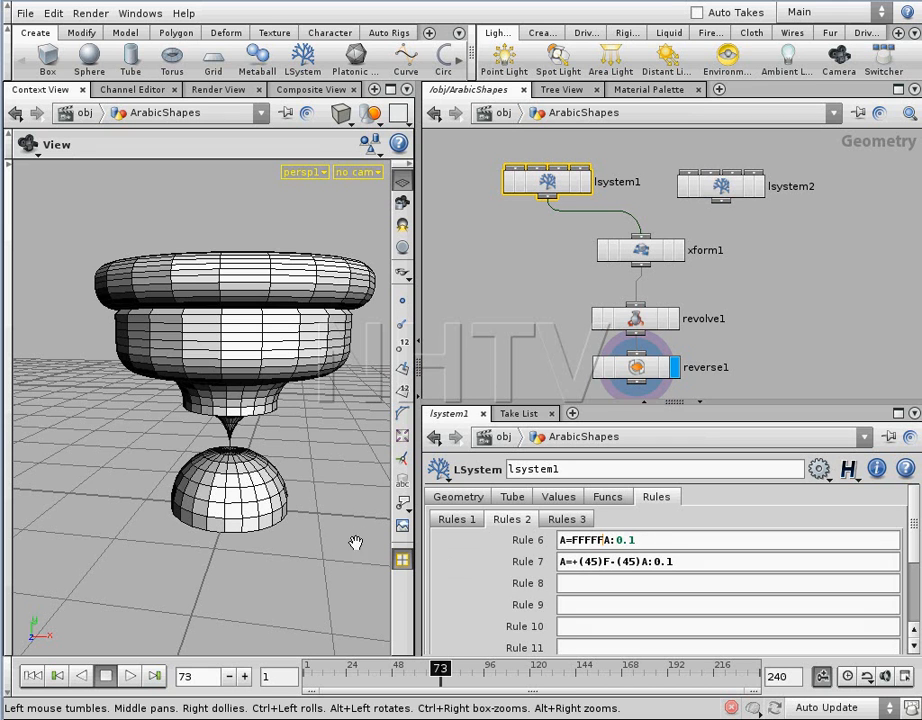
pyautogui.press('Return')
# Move the timeline to frame 83 and examine the resulting revolved shape from above, up close and from the side.
pyautogui.moveTo(226, 403); pyautogui.dragTo(221, 458)
pyautogui.moveTo(445, 677); pyautogui.dragTo(465, 677)
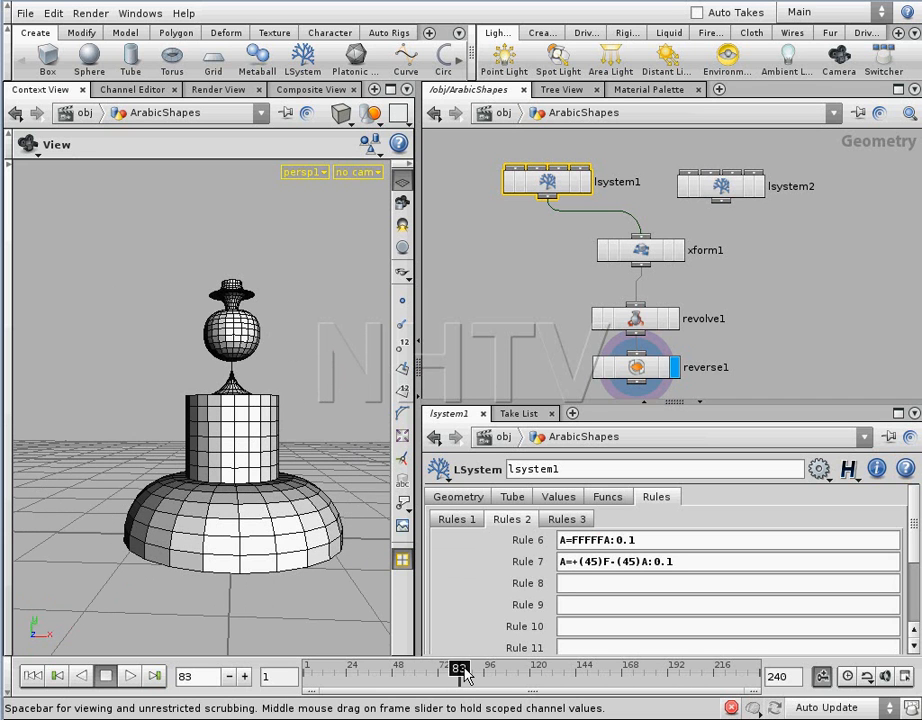
pyautogui.moveTo(238, 440); pyautogui.dragTo(270, 492)
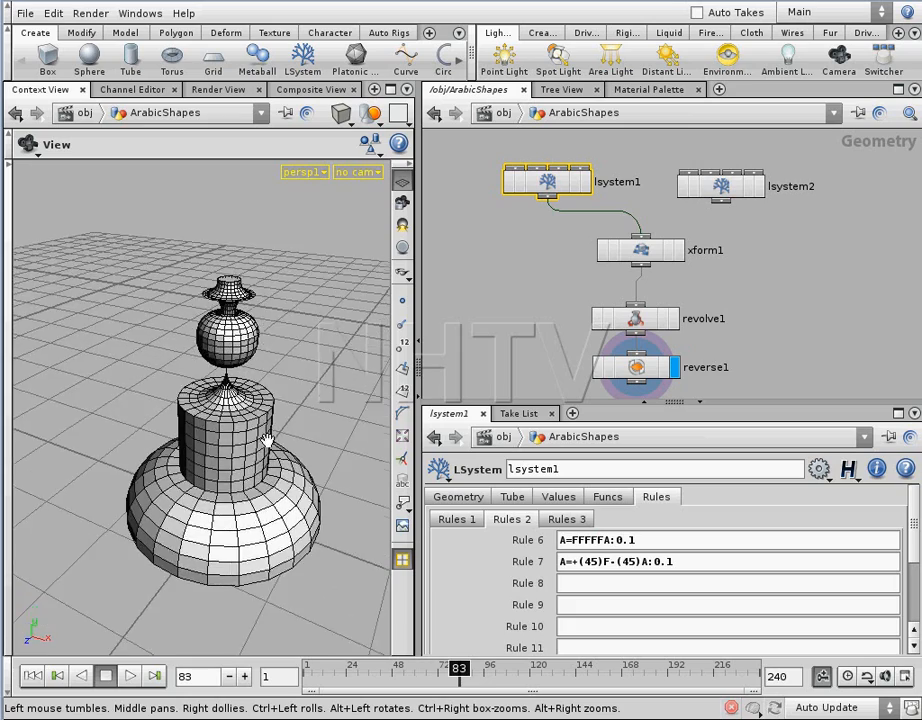
pyautogui.moveTo(270, 492); pyautogui.dragTo(296, 444, button='right')
pyautogui.moveTo(296, 444); pyautogui.dragTo(290, 458)
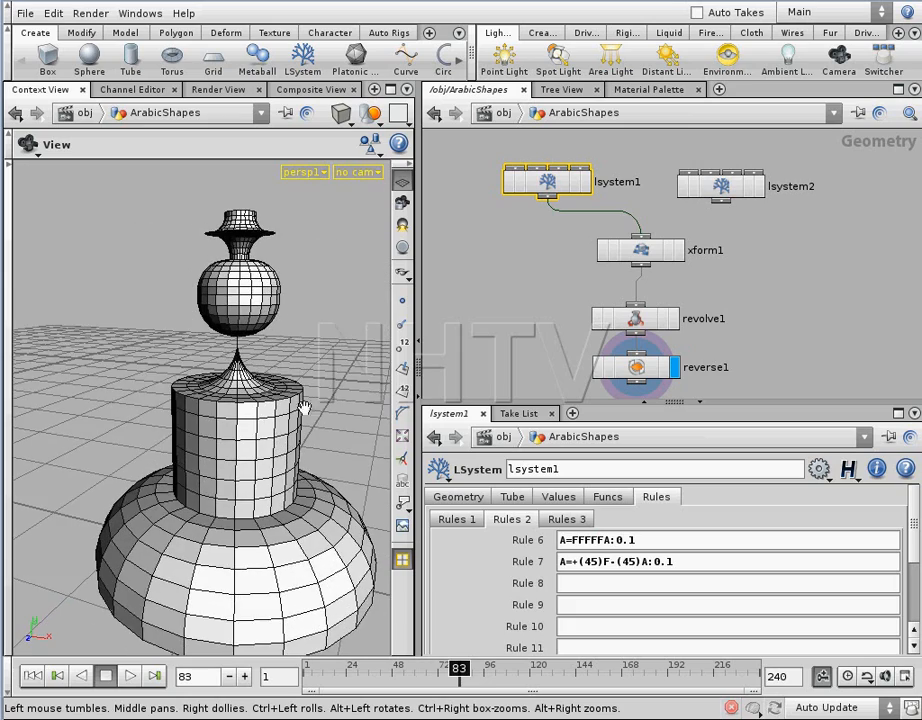
pyautogui.moveTo(306, 386); pyautogui.dragTo(304, 354)
pyautogui.moveTo(304, 354); pyautogui.dragTo(302, 374, button='right')
pyautogui.moveTo(302, 374); pyautogui.dragTo(250, 425)
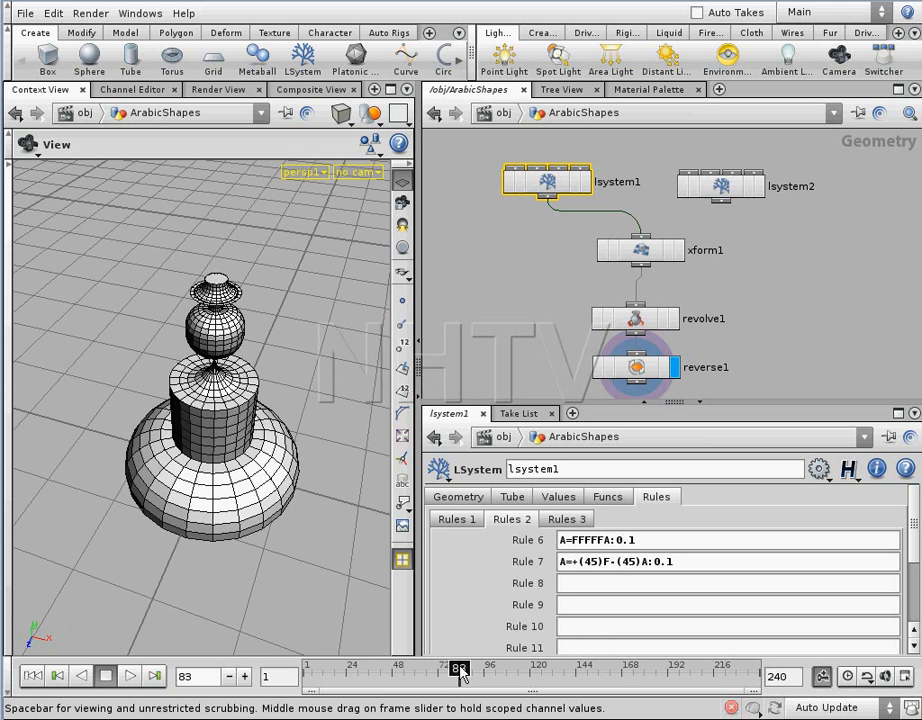
pyautogui.moveTo(372, 576); pyautogui.dragTo(252, 488)
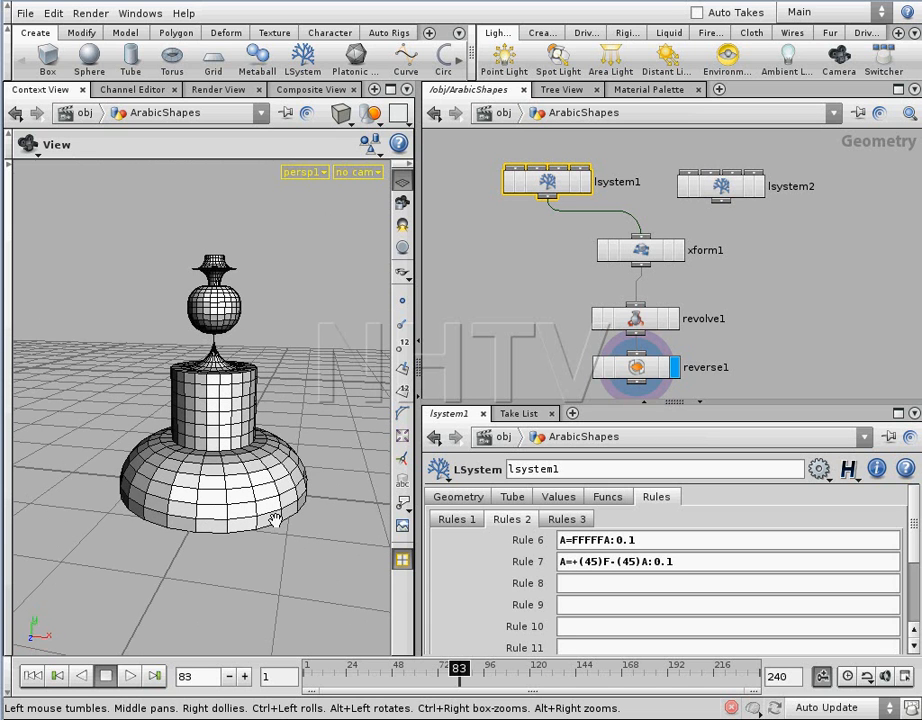